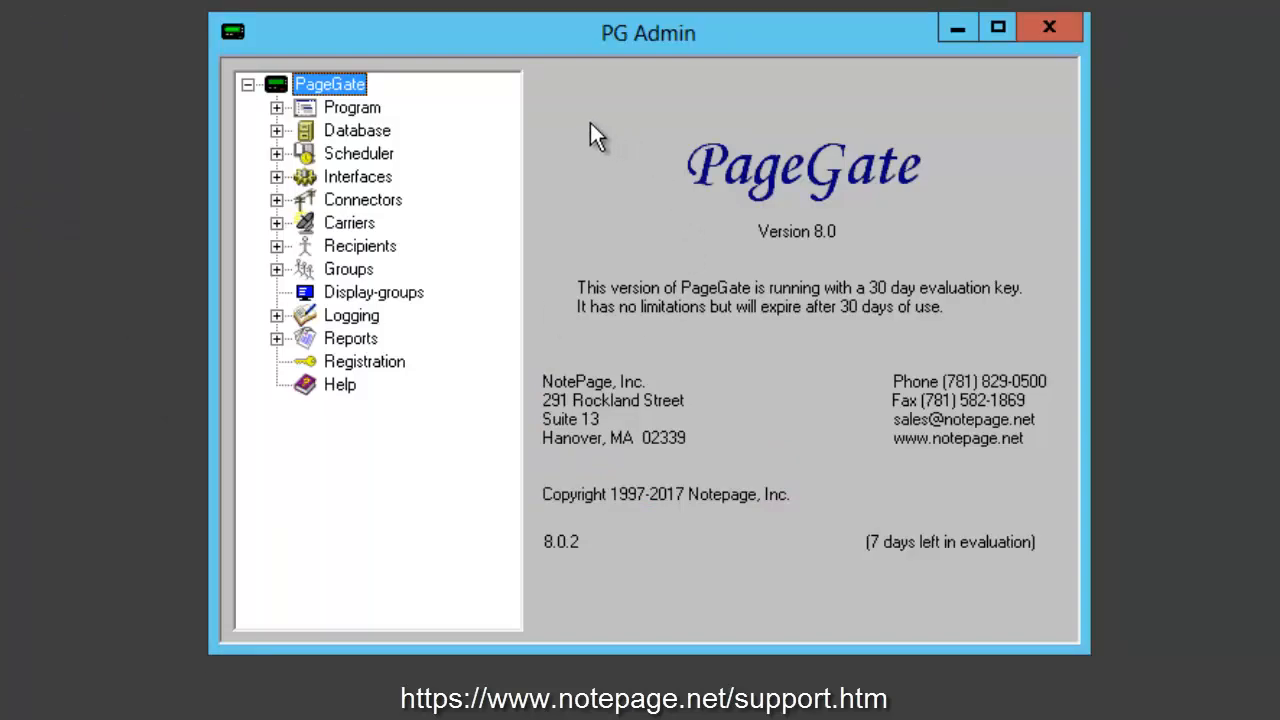
- Open the program settings and examine the program, database, log and archive directory paths
left_click(278, 107)
left_click(391, 136)
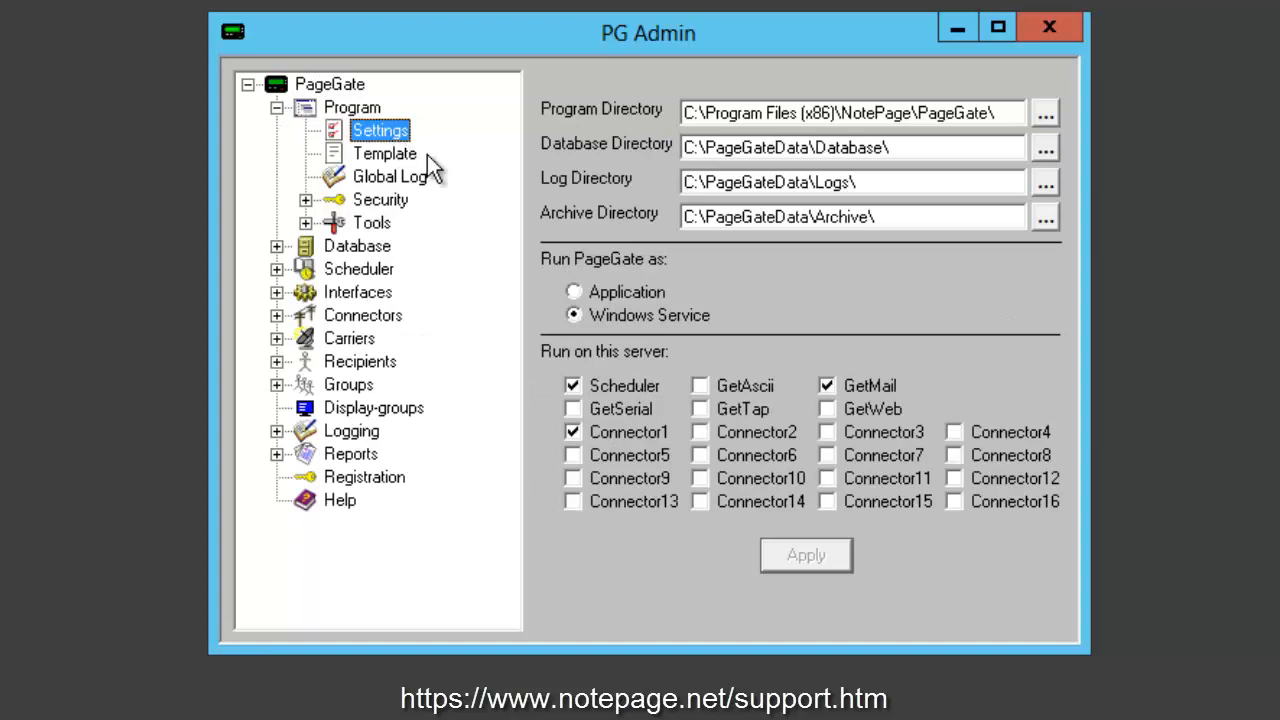
left_click(1012, 104)
left_click_drag(1012, 104, 550, 104)
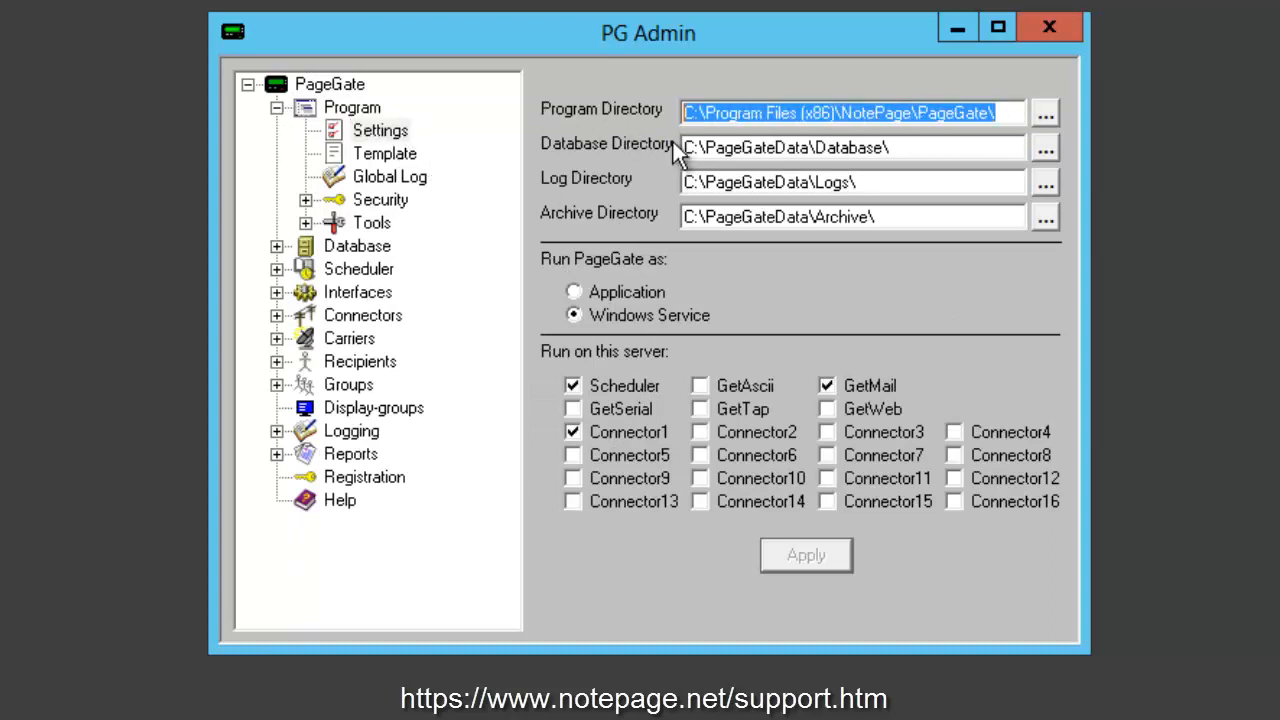
left_click_drag(815, 147, 506, 152)
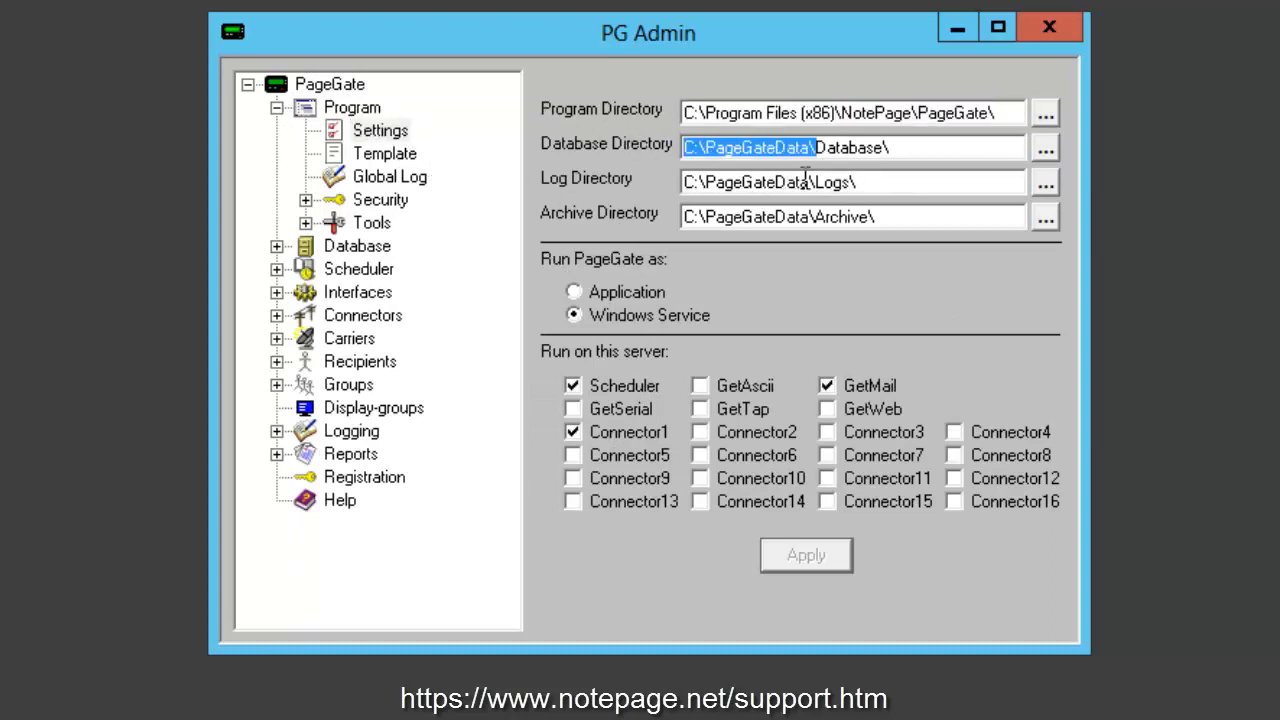
left_click_drag(812, 182, 600, 190)
left_click_drag(810, 216, 471, 214)
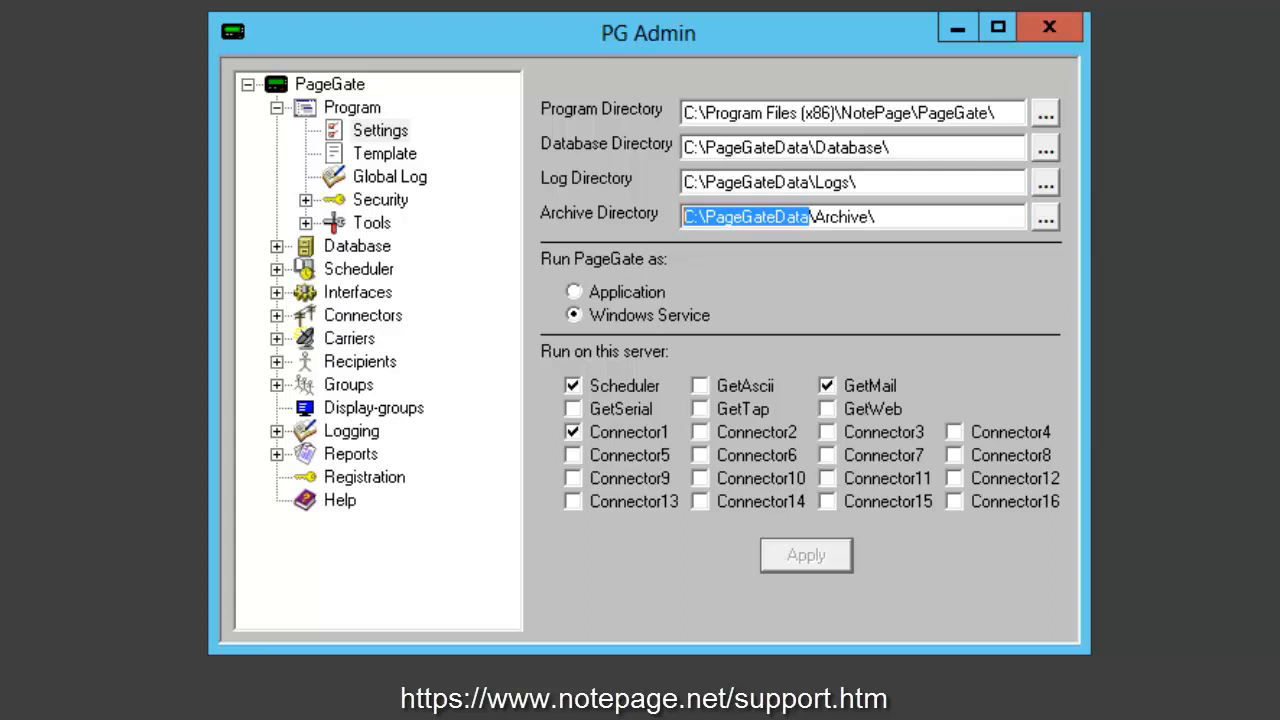
- Switch to File Explorer and create a folder named SNPP inside C:\PageGateData
key("super+e")
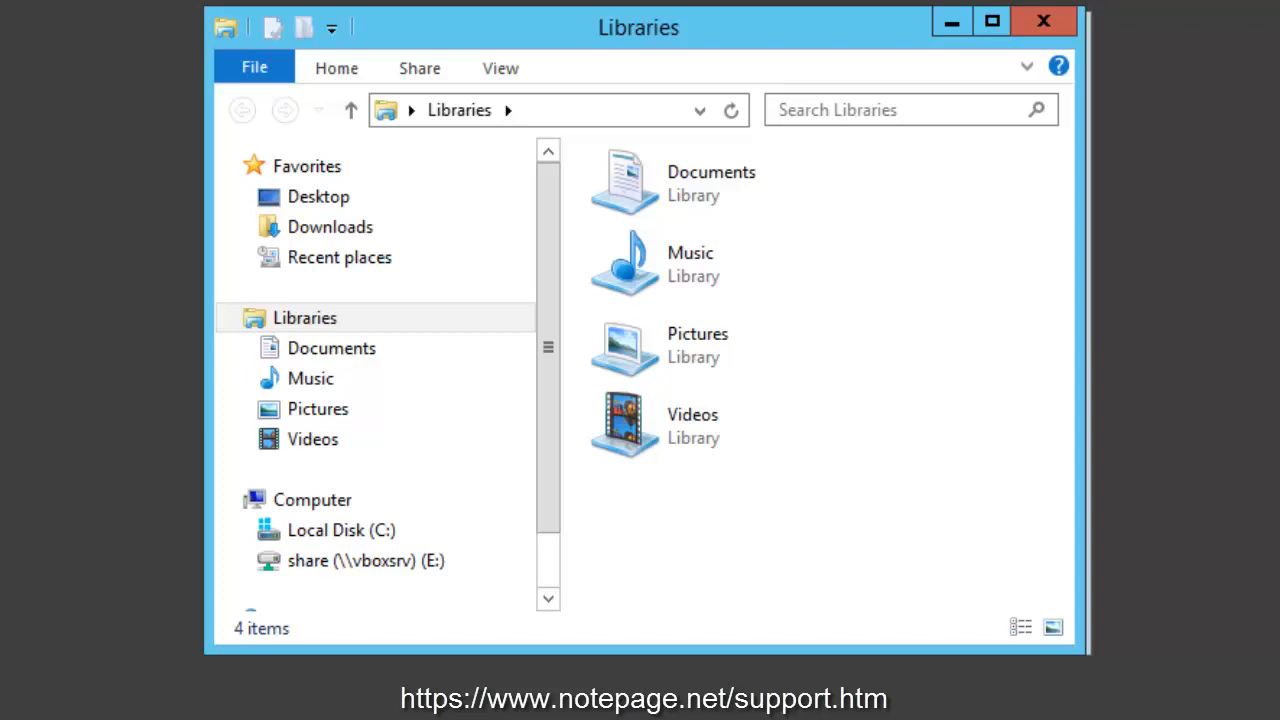
left_click(345, 533)
double_click(770, 230)
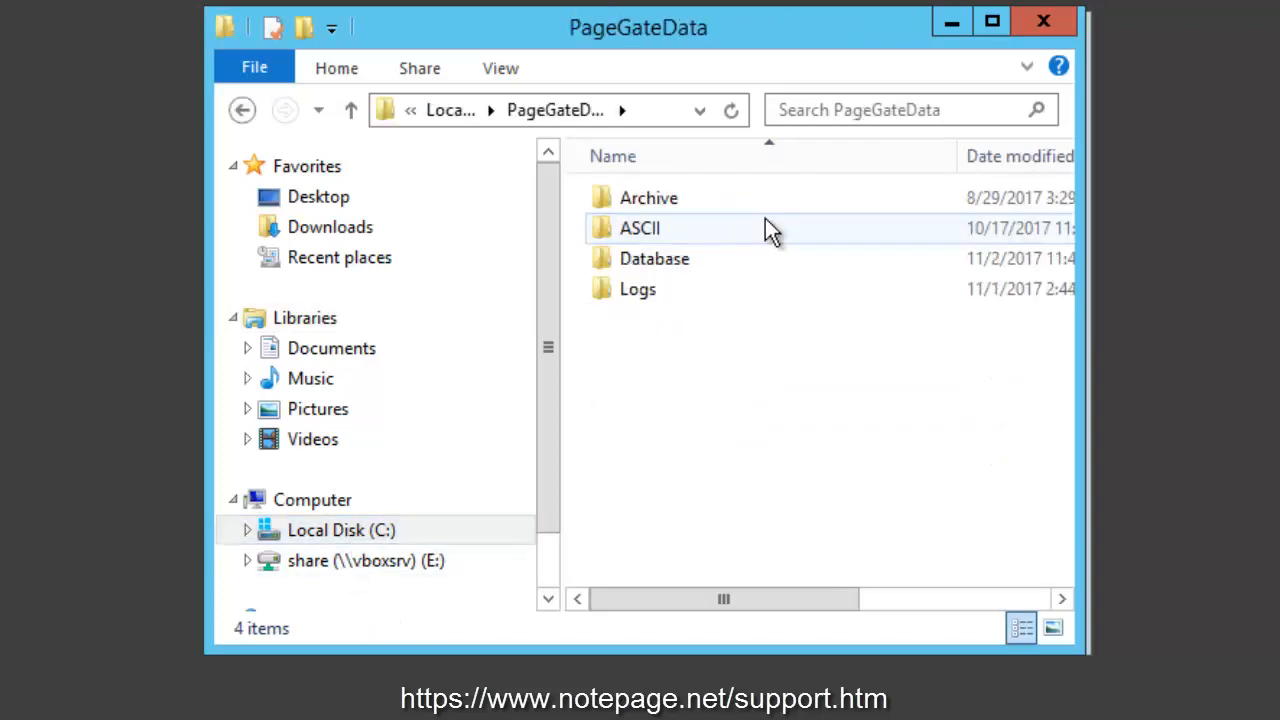
right_click(623, 363)
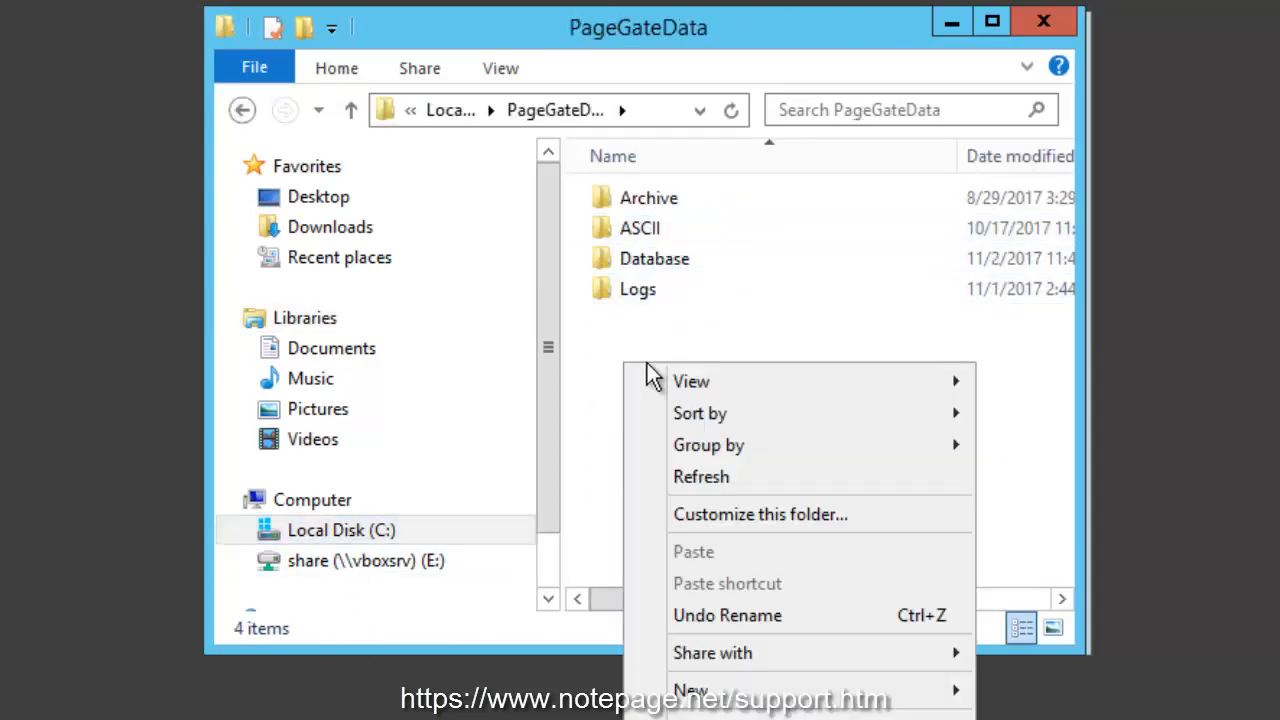
mouse_move(880, 691)
left_click(1030, 692)
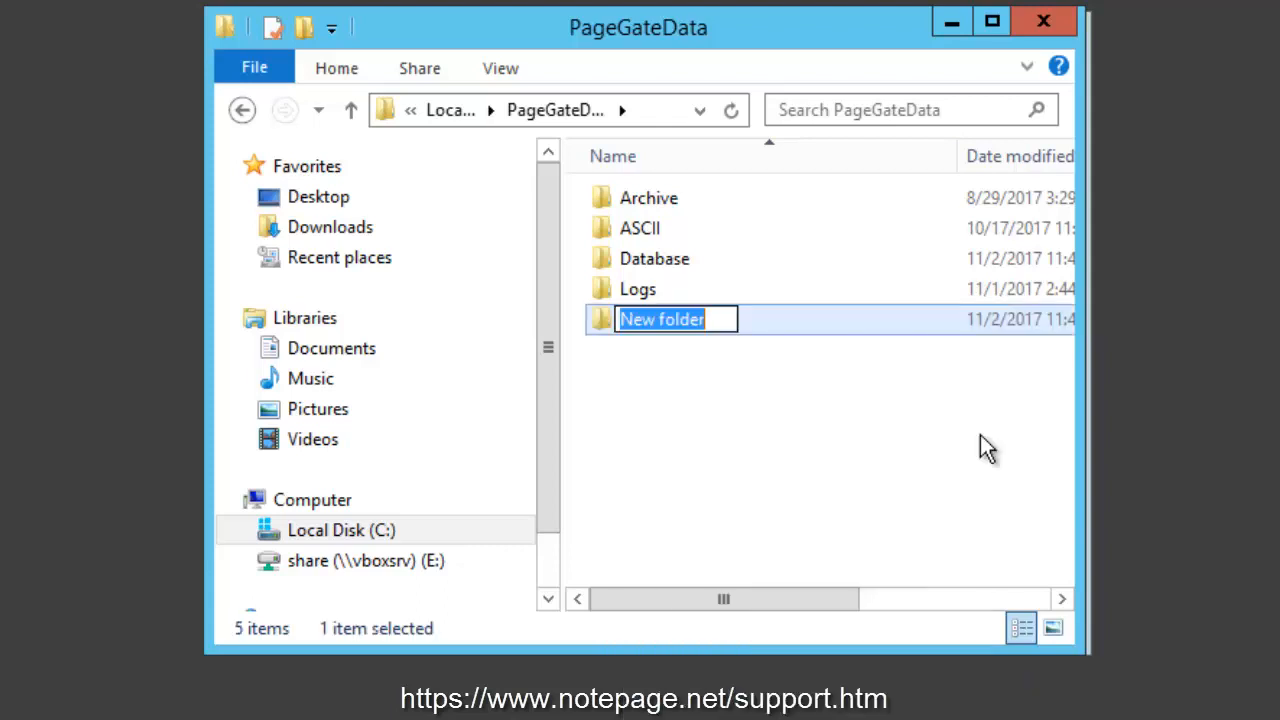
type("SNPP")
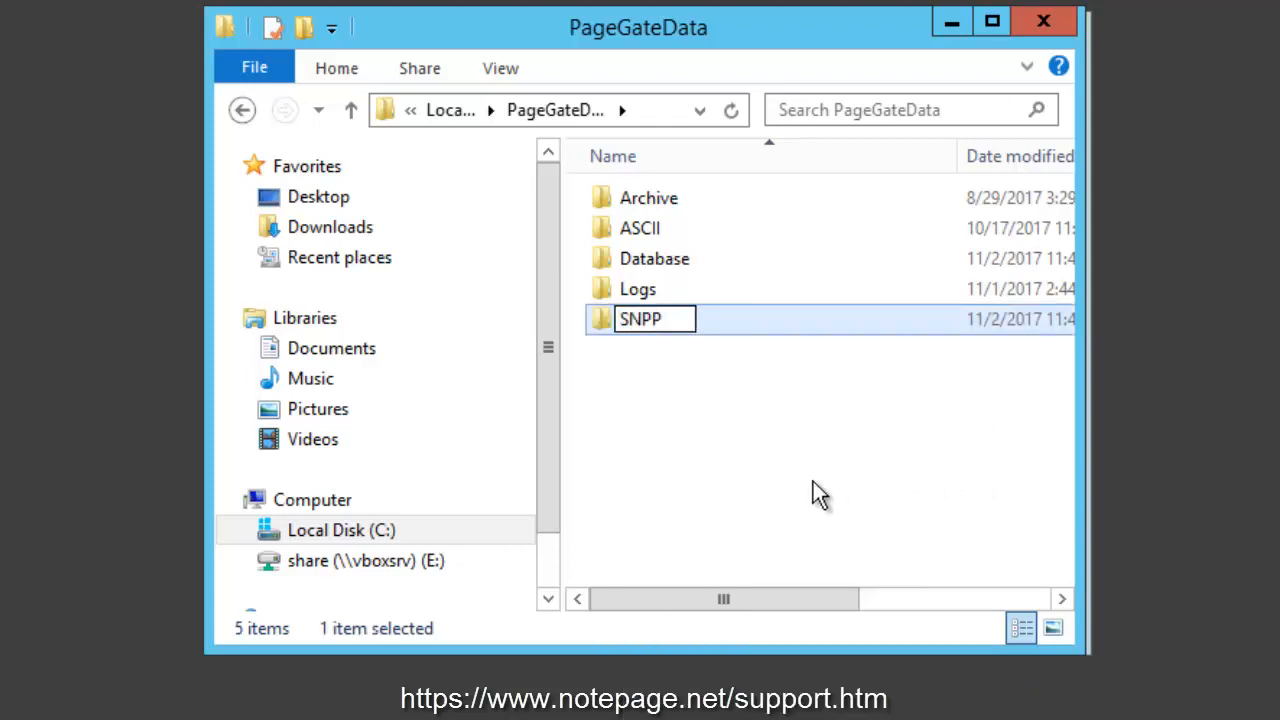
key("Return")
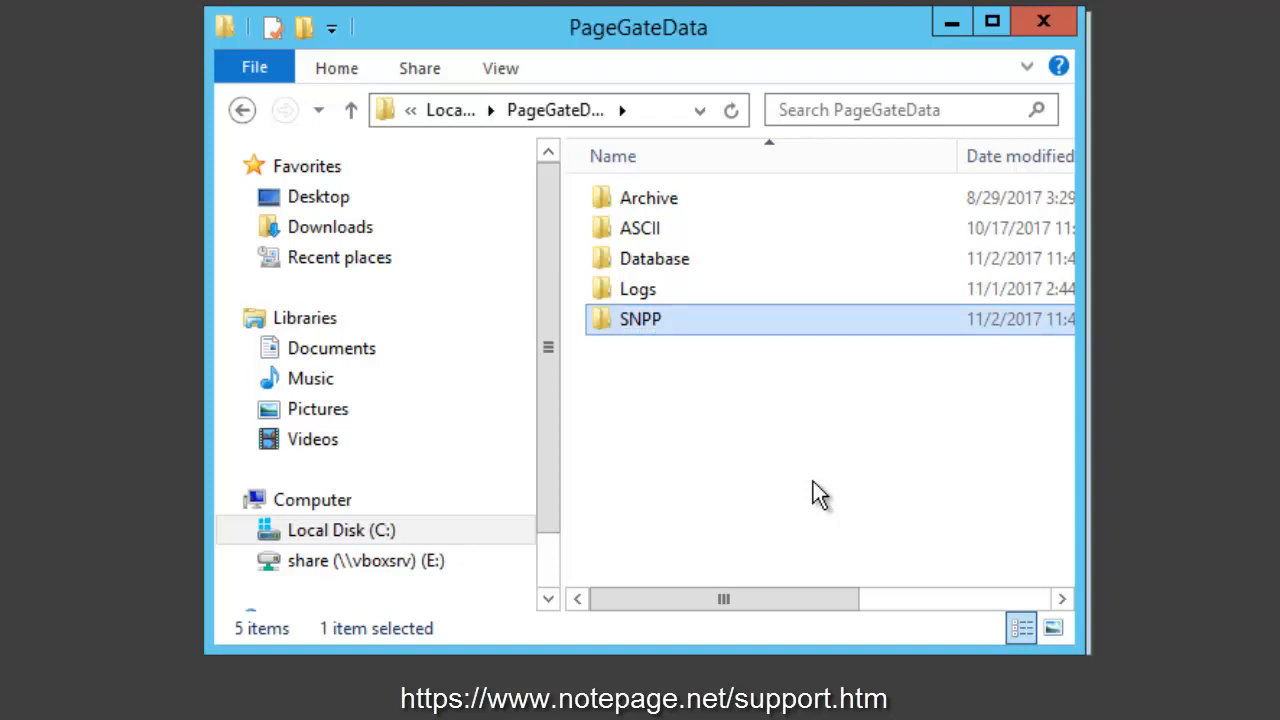
- Go to the PageGate program folder under C:\Program Files (x86)\NotePage
left_click(385, 532)
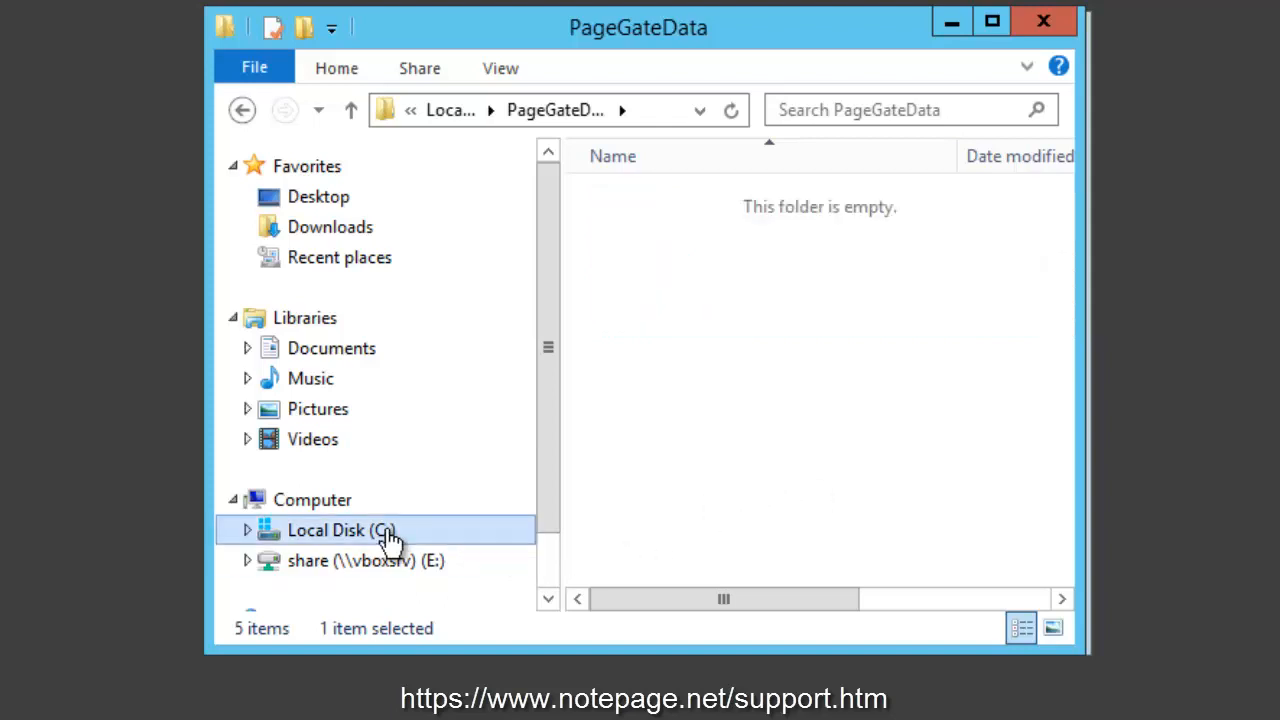
double_click(700, 322)
scroll(720, 328, "down", 3)
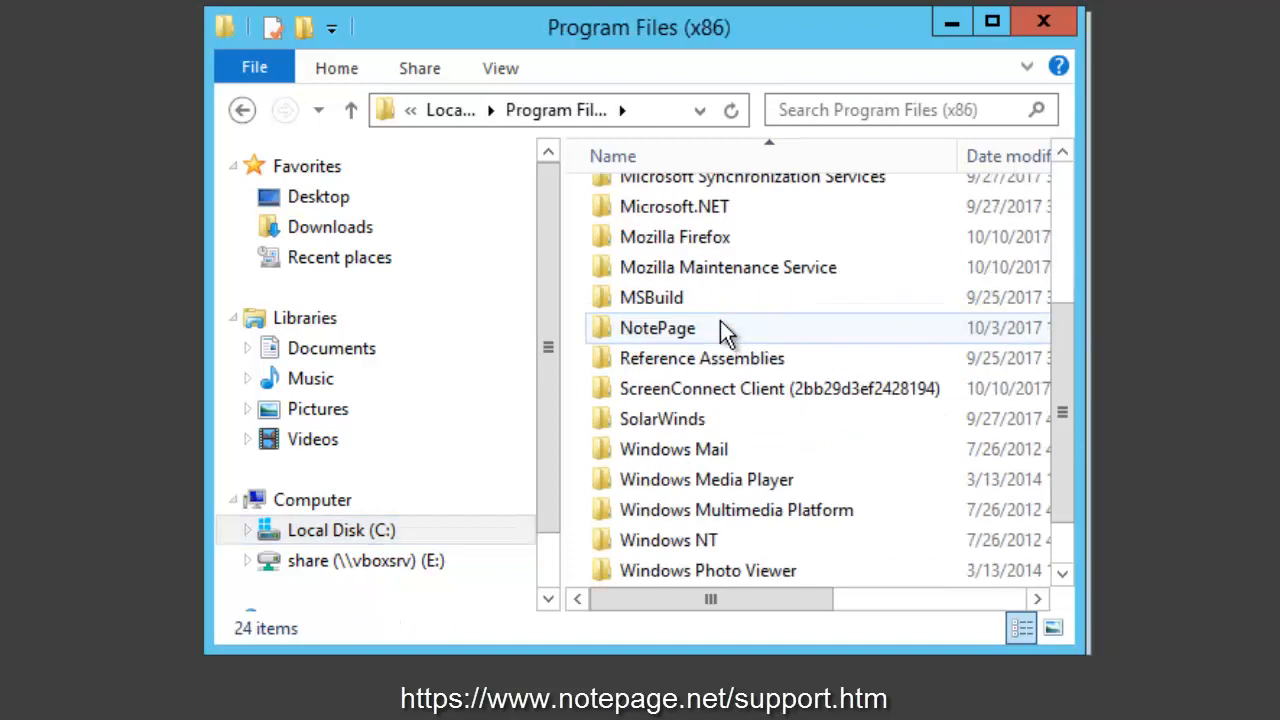
double_click(683, 328)
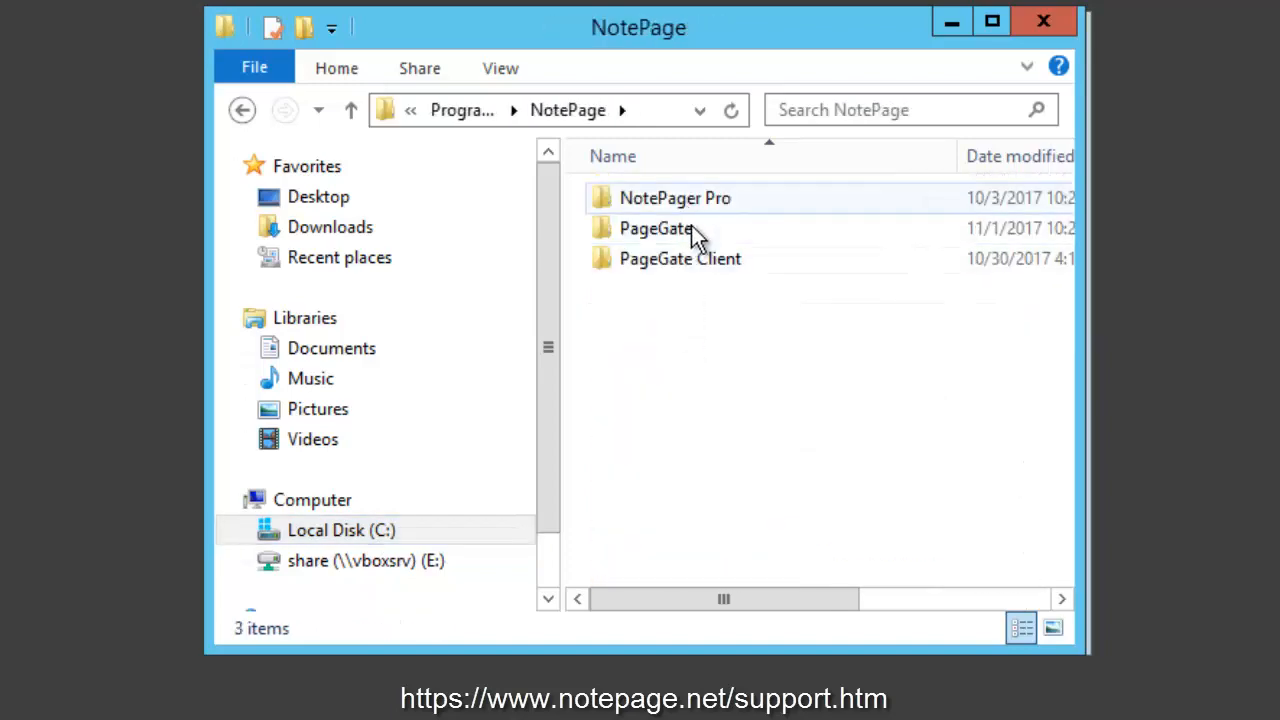
double_click(691, 227)
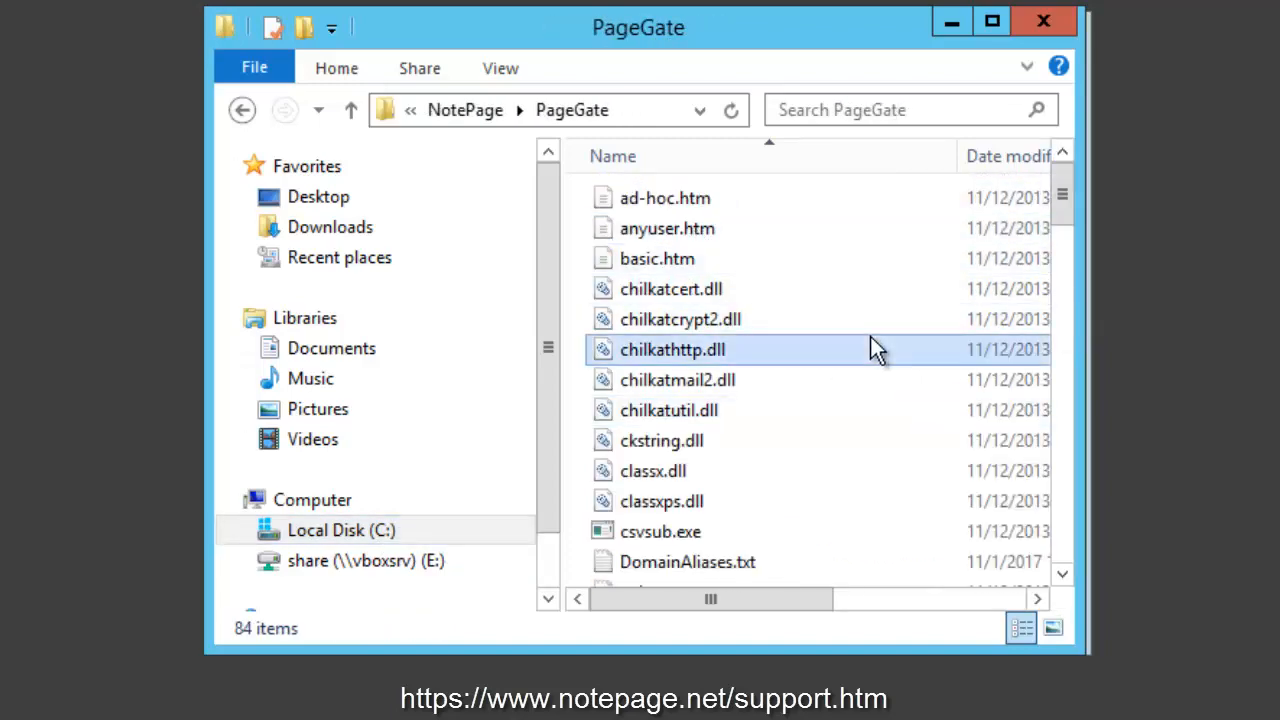
- Select snpp.ini, snppserver.exe and pininfo.txt in the PageGate program folder and copy them
type("s")
left_click(731, 340)
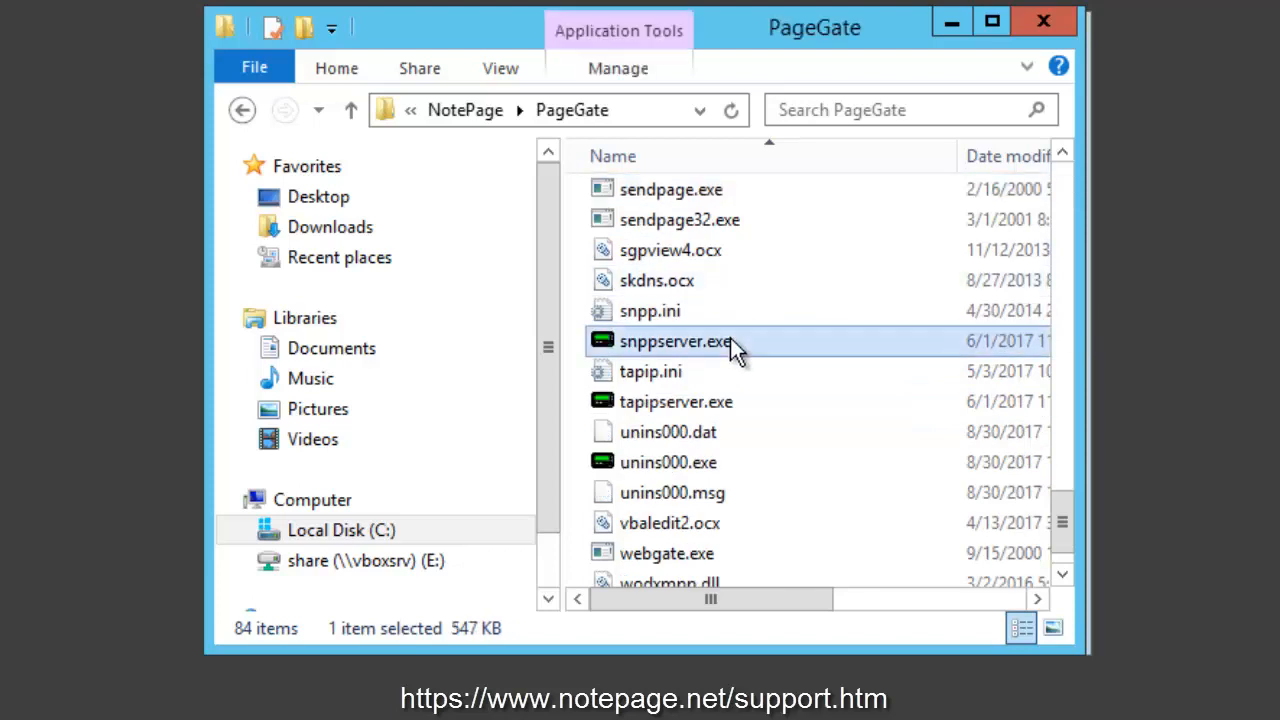
left_click(723, 311)
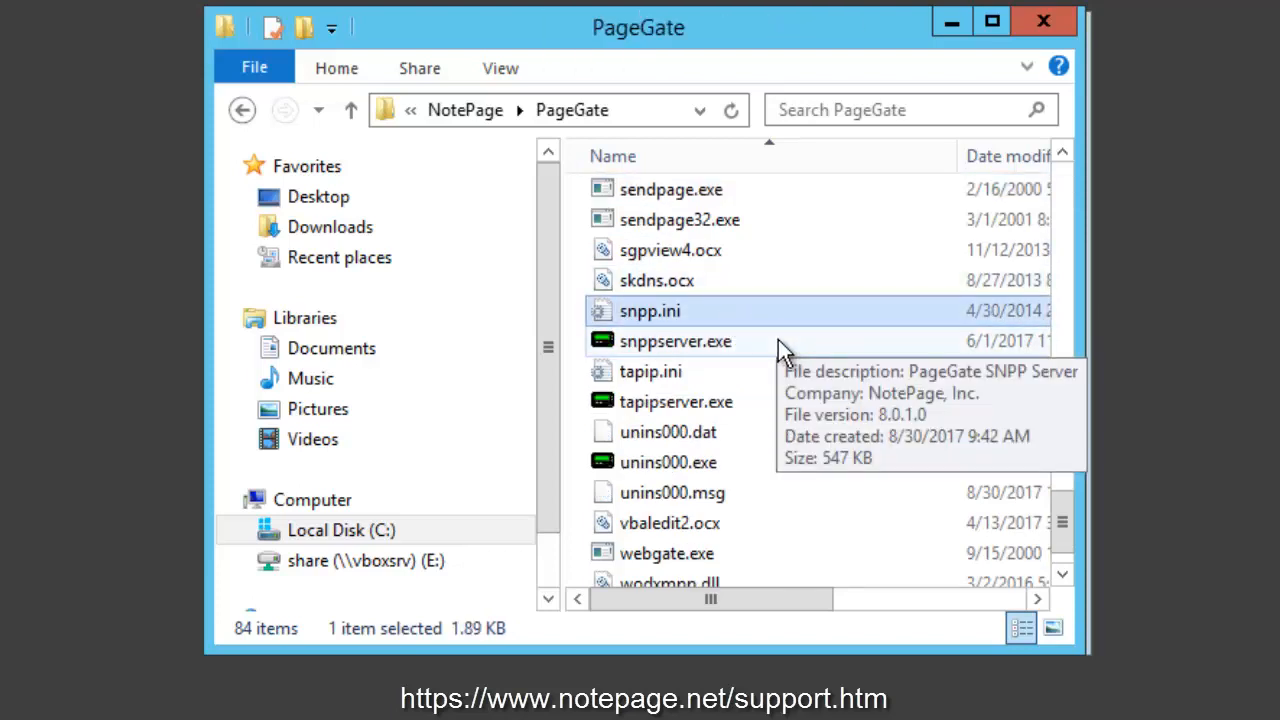
left_click(782, 340, "ctrl")
scroll(792, 339, "up", 4)
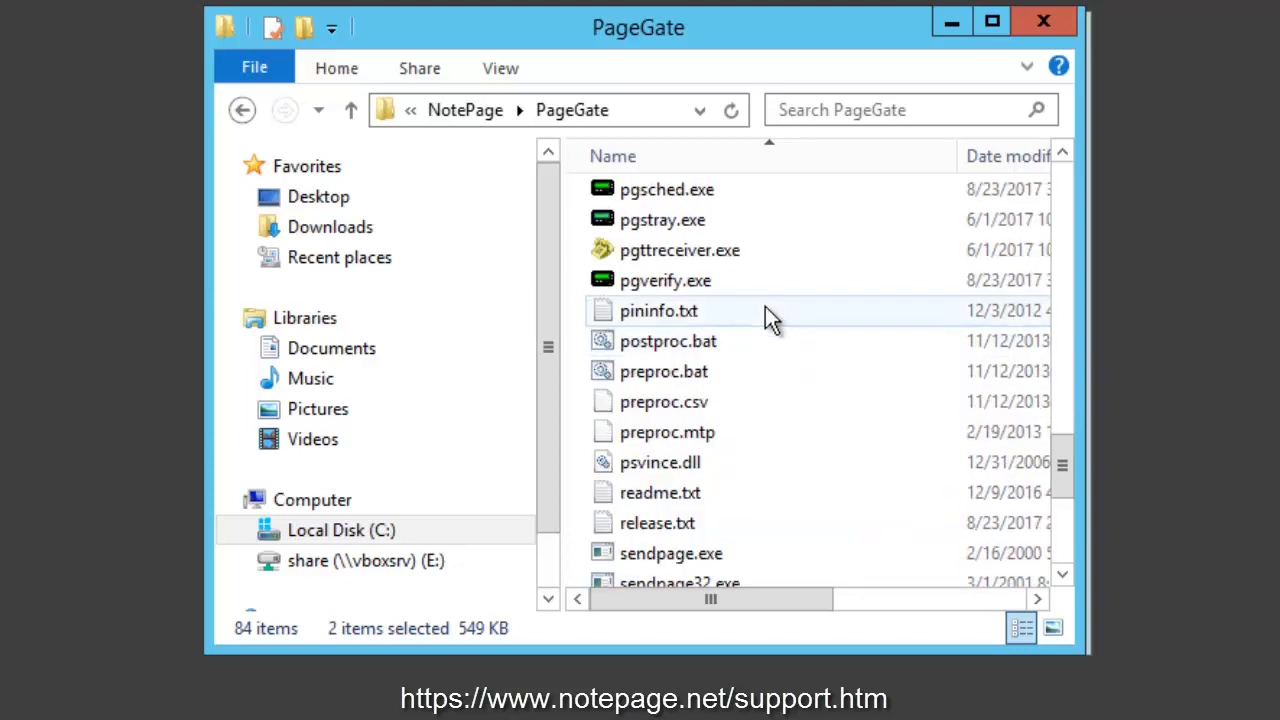
left_click(780, 311, "ctrl")
scroll(798, 330, "down", 1)
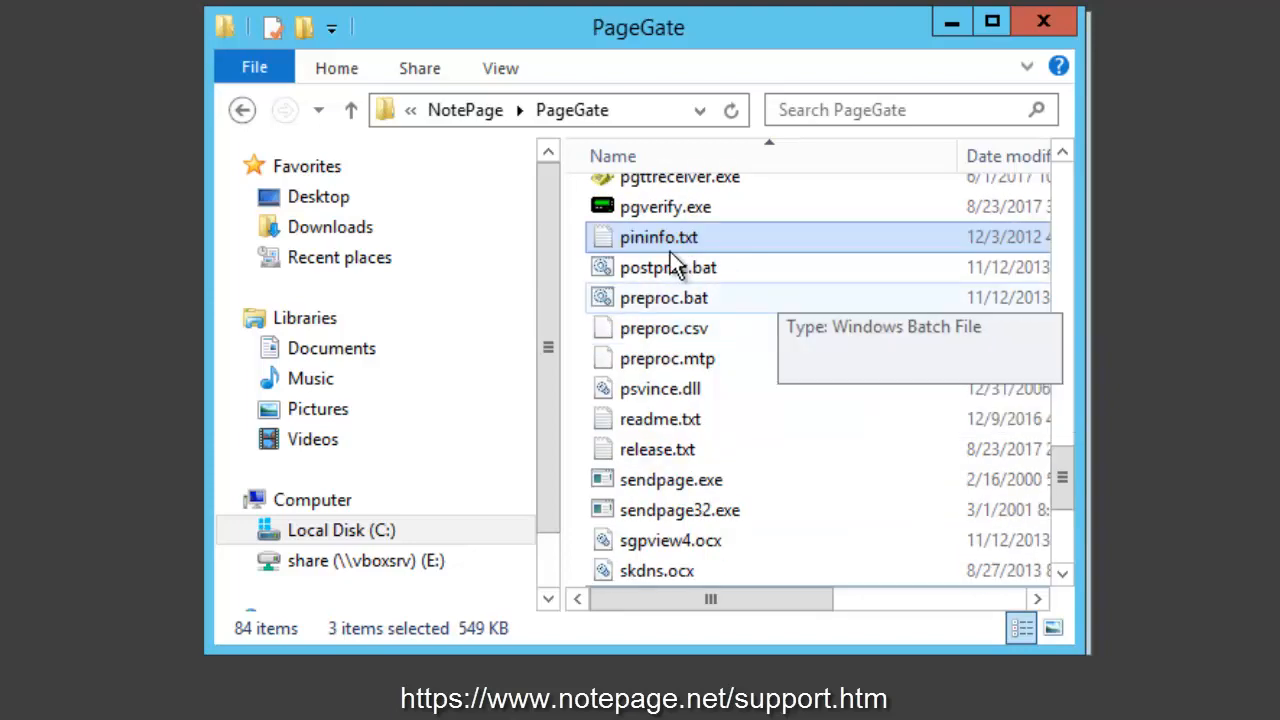
scroll(826, 292, "down", 1)
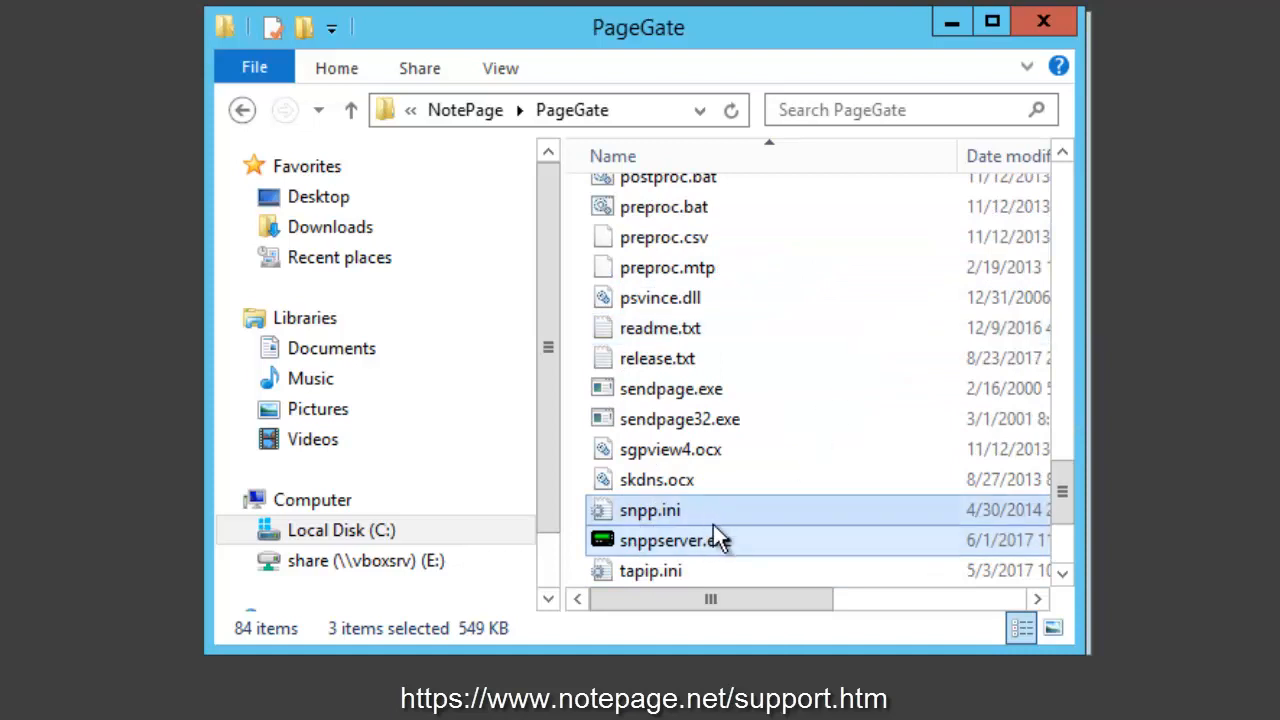
scroll(782, 420, "up", 1)
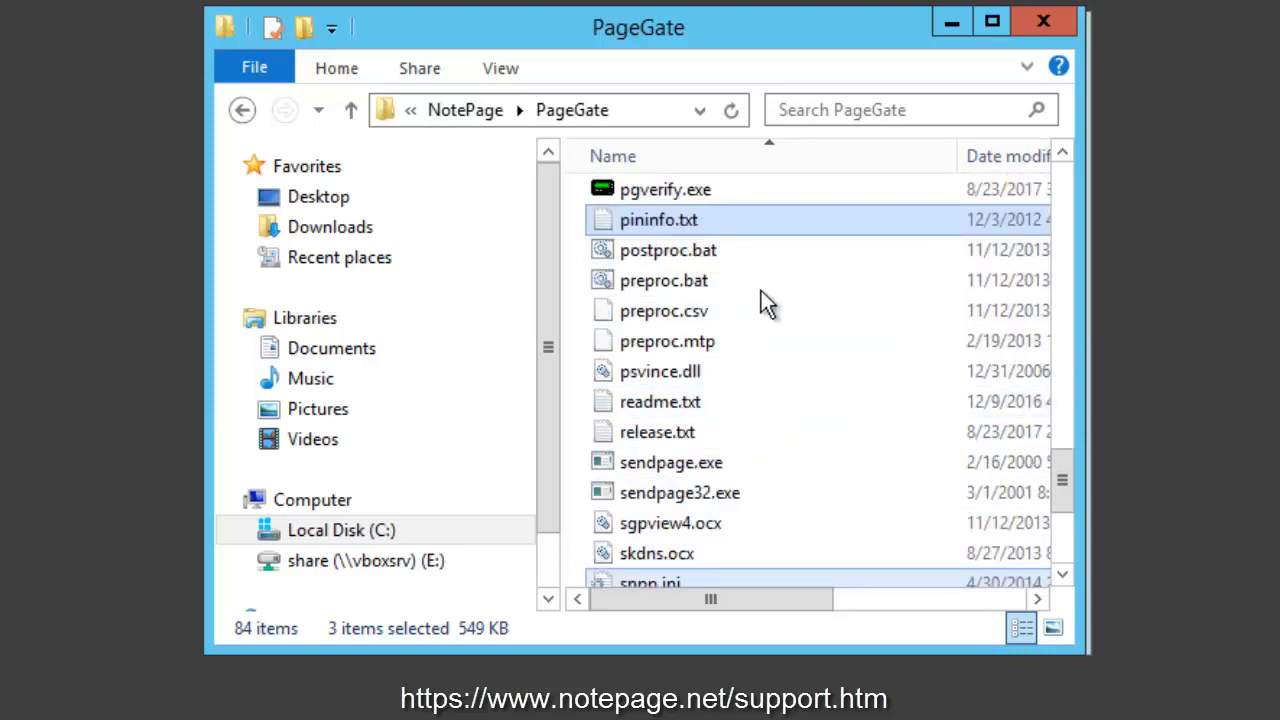
scroll(782, 407, "down", 1)
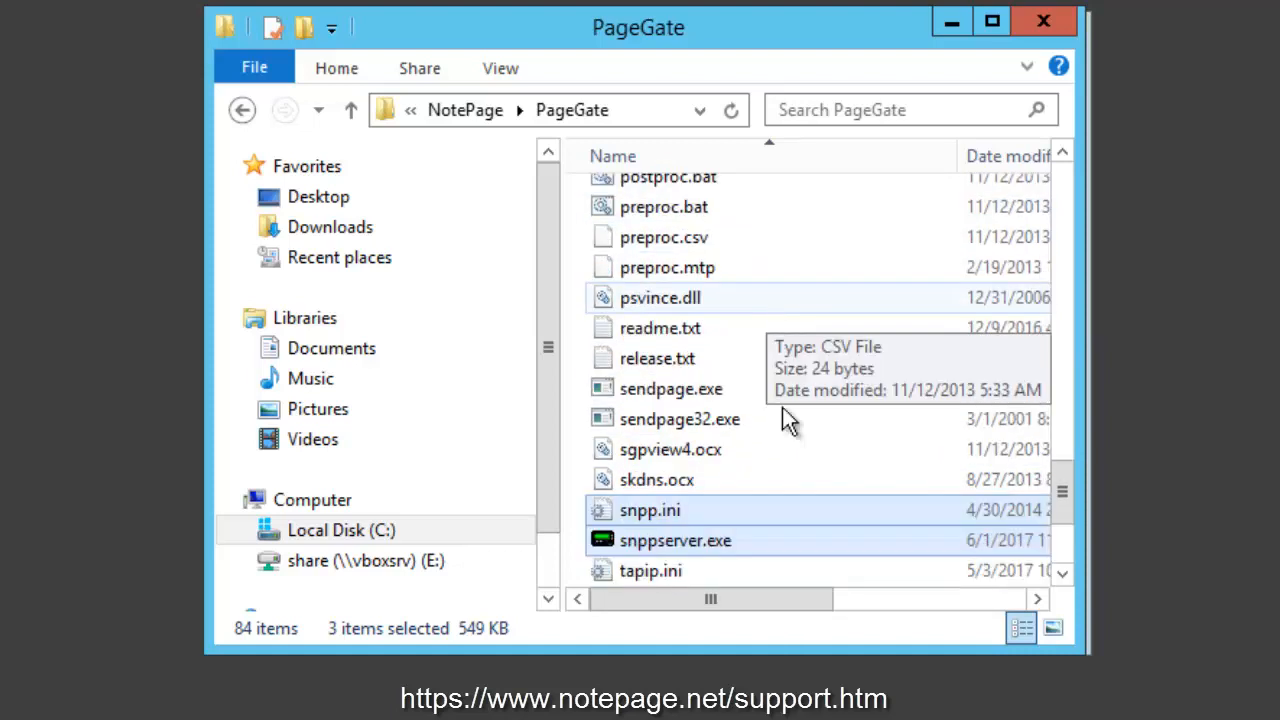
right_click(772, 518)
left_click(932, 607)
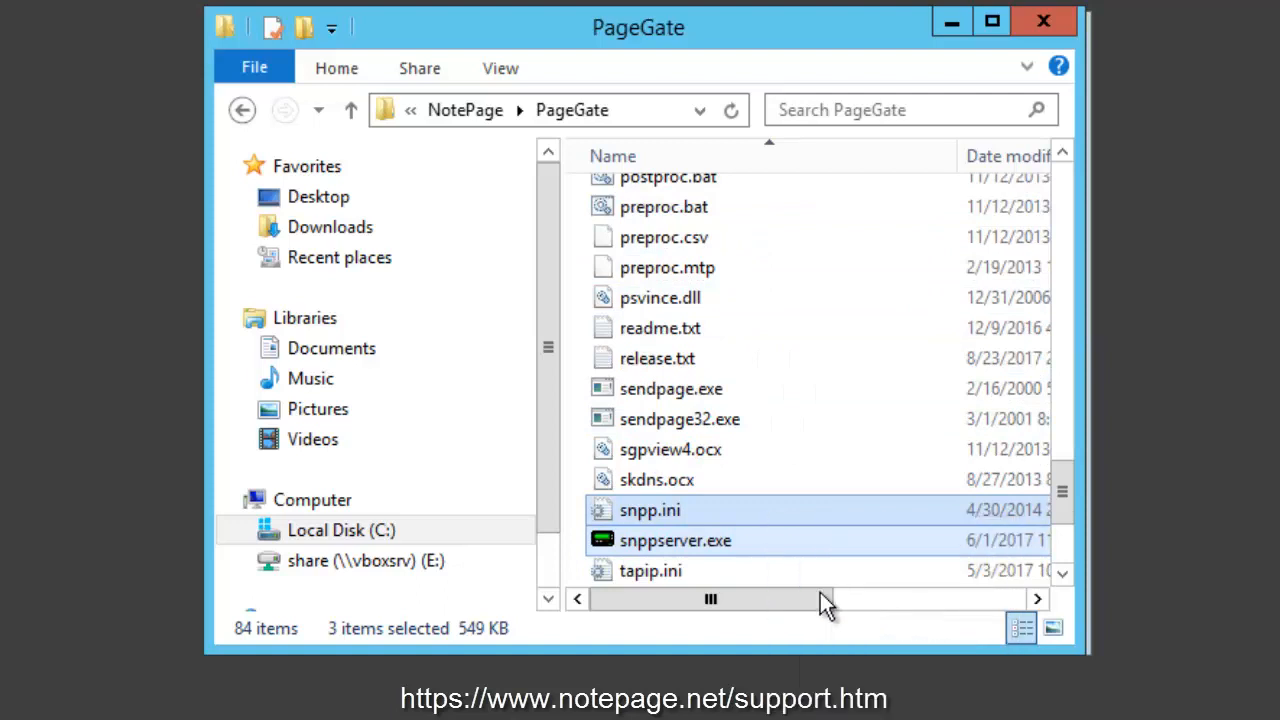
- Paste the three copied files into the C:\PageGateData\SNPP folder
left_click(405, 531)
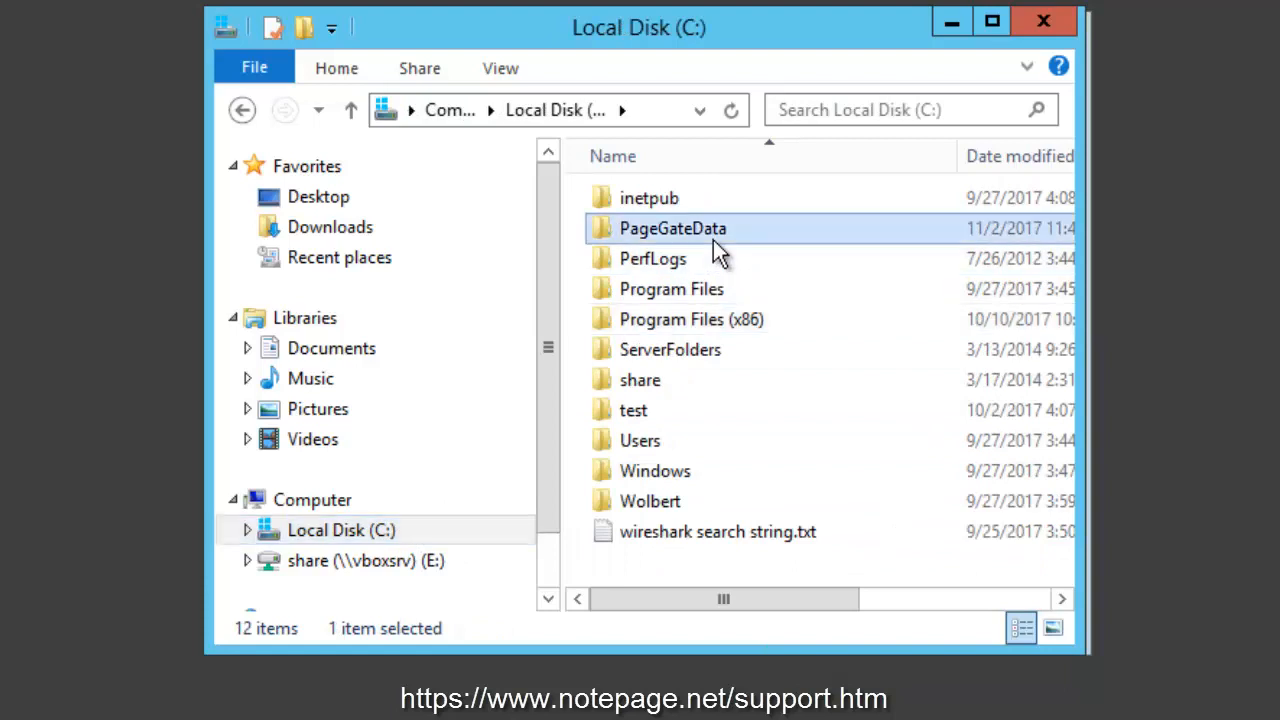
double_click(713, 236)
double_click(651, 320)
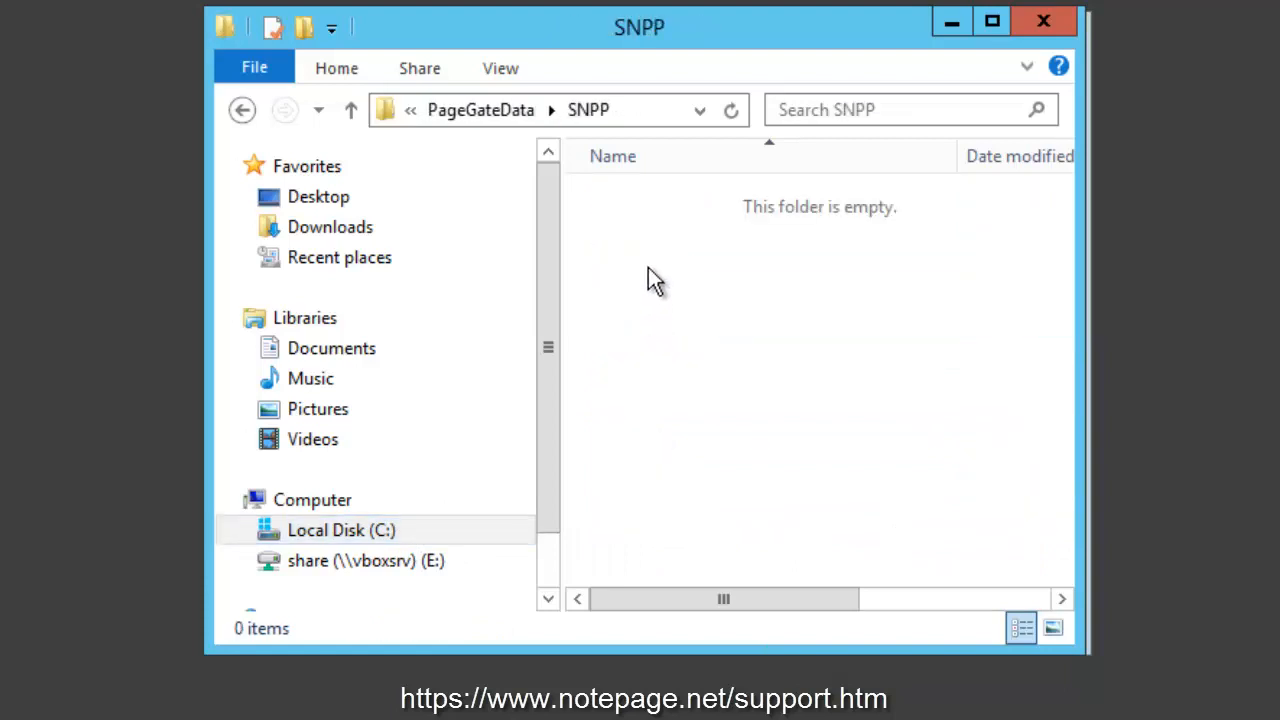
right_click(648, 267)
left_click(810, 469)
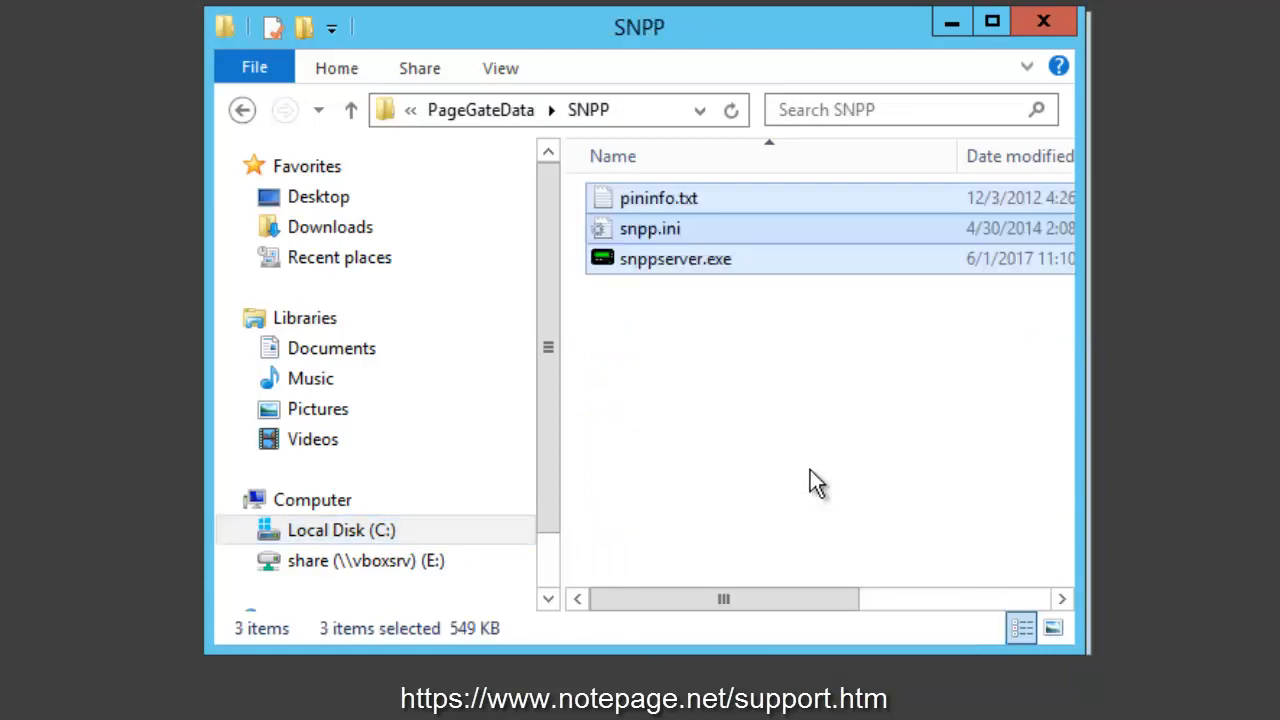
left_click(810, 470)
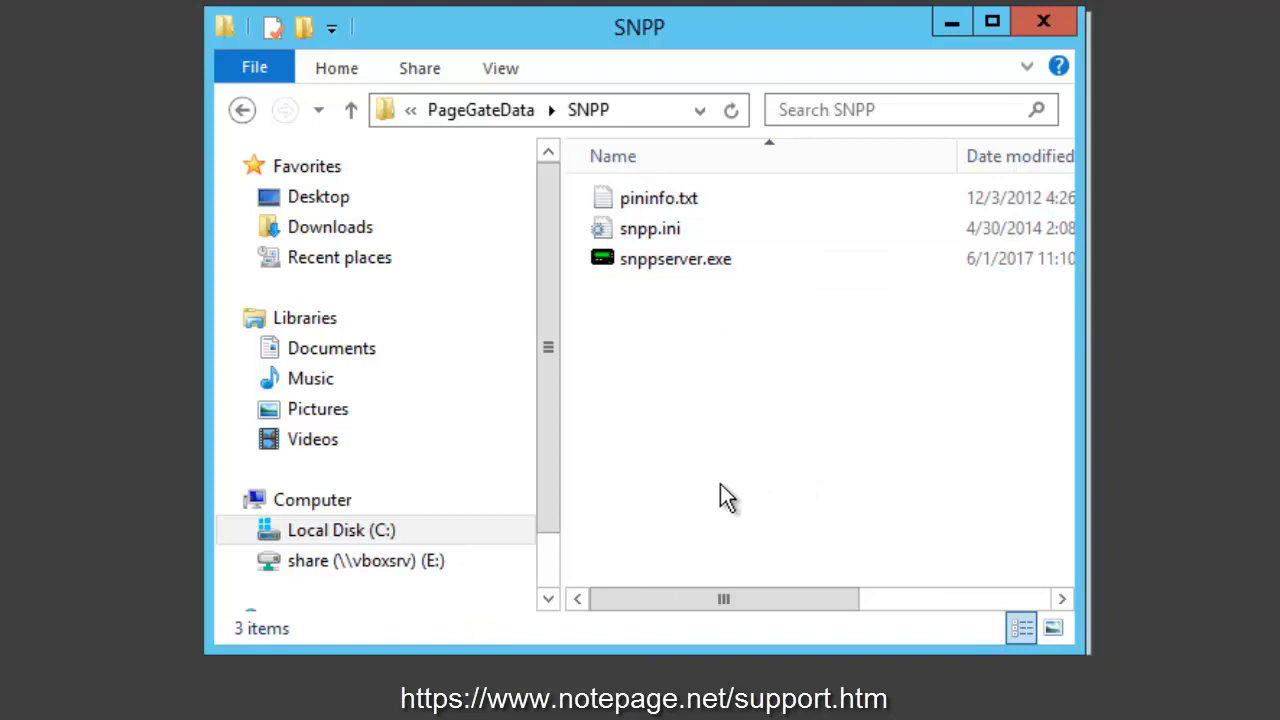
- Open snpp.ini from the SNPP folder in Notepad and examine its Port and MaxMsgLength settings
double_click(660, 239)
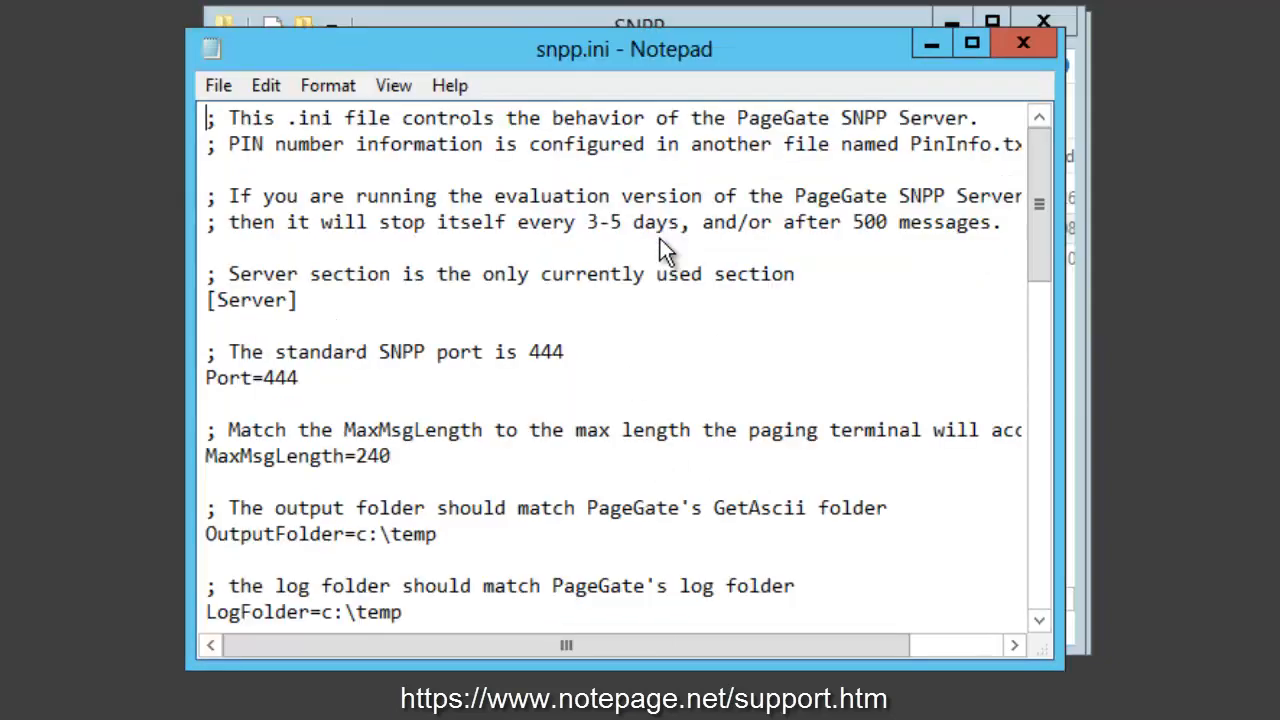
left_click_drag(600, 52, 616, 36)
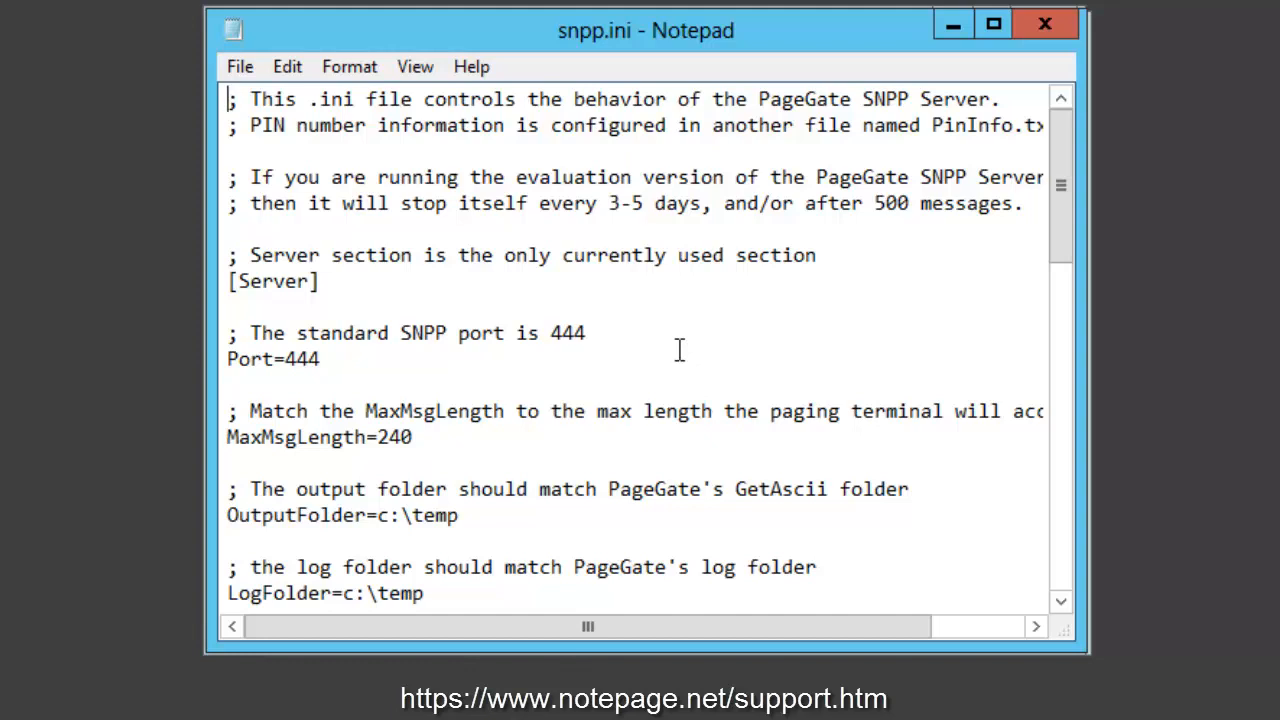
left_click_drag(321, 359, 227, 359)
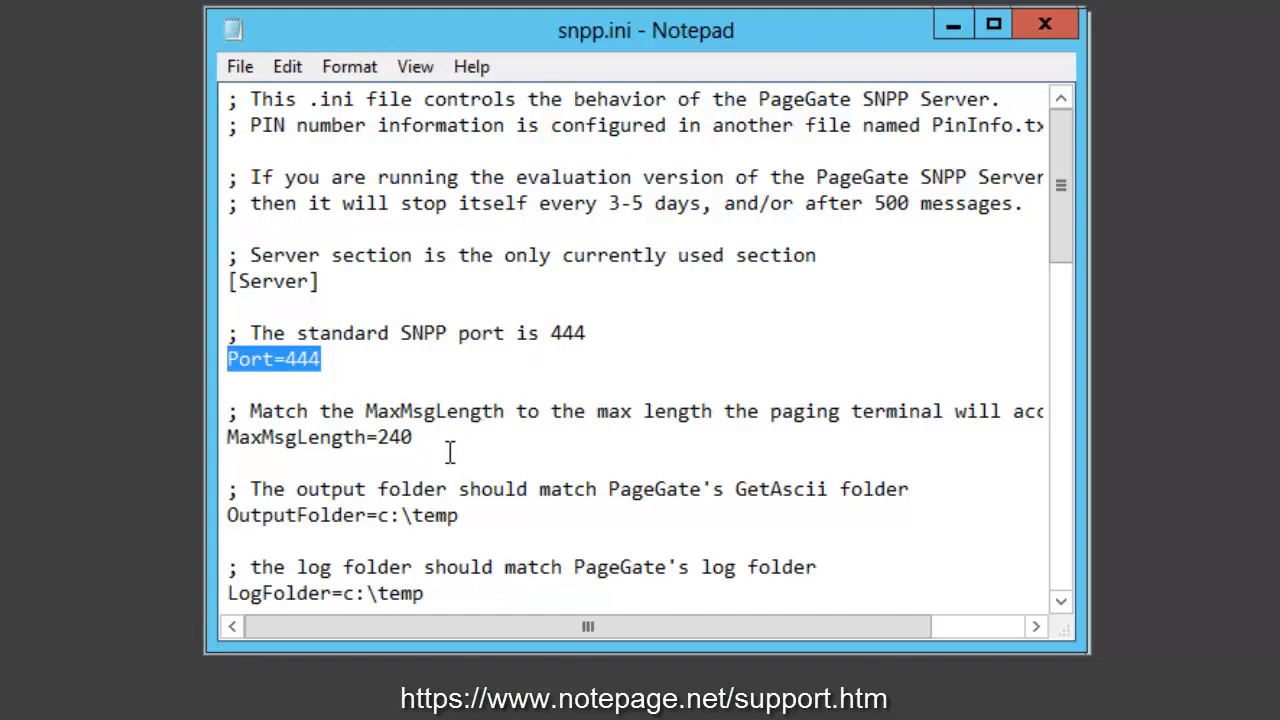
left_click_drag(432, 440, 220, 438)
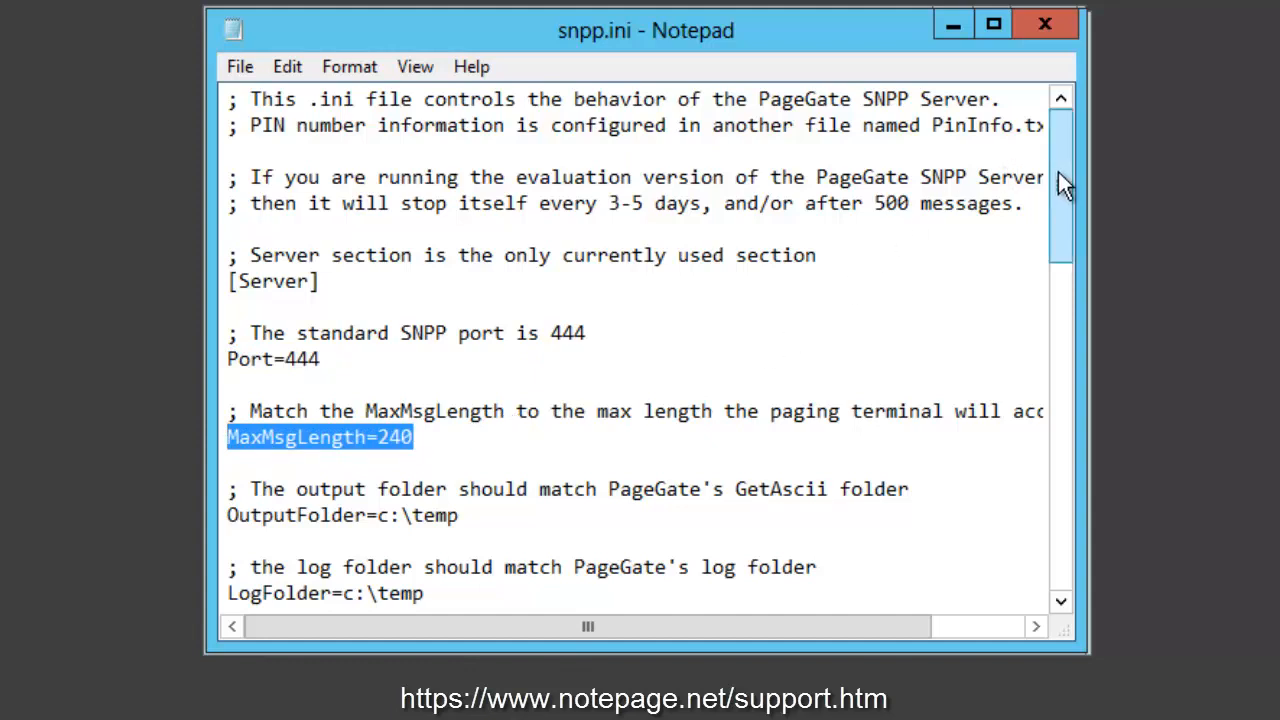
- Set the OutputFolder value in snpp.ini to c:\PageGateData\SNPP\
left_click_drag(1058, 175, 1060, 251)
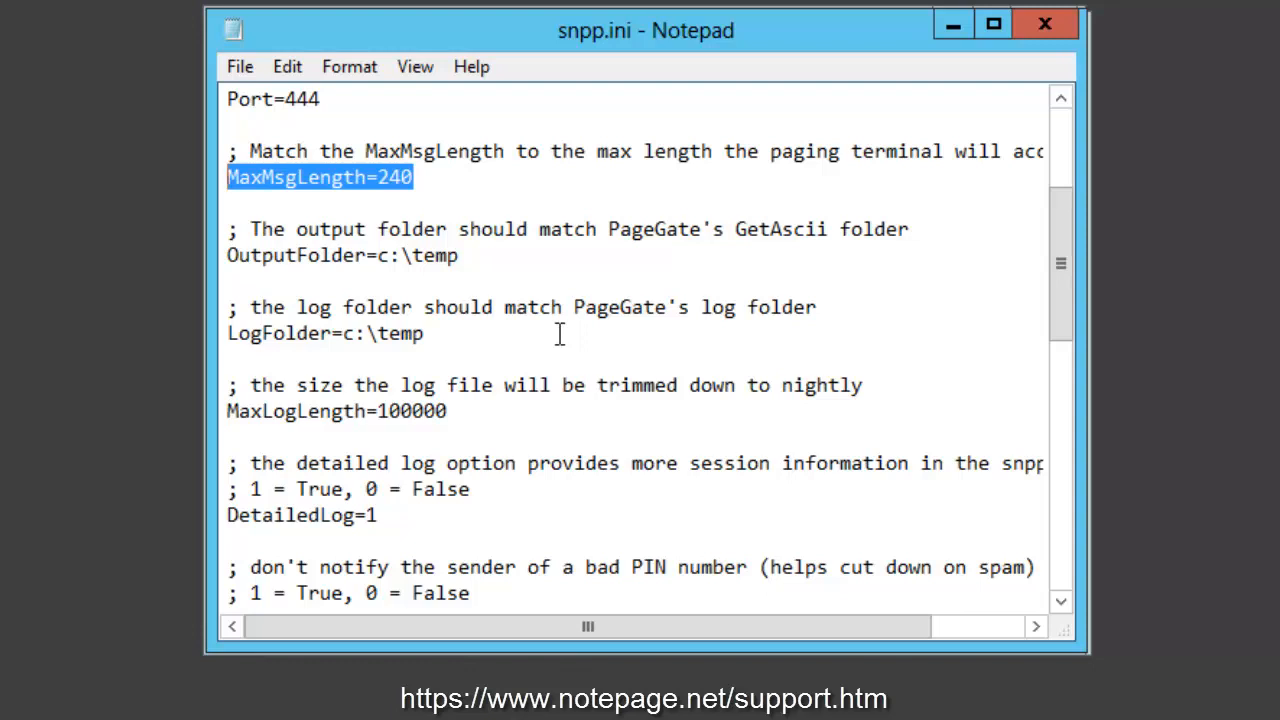
left_click(470, 256)
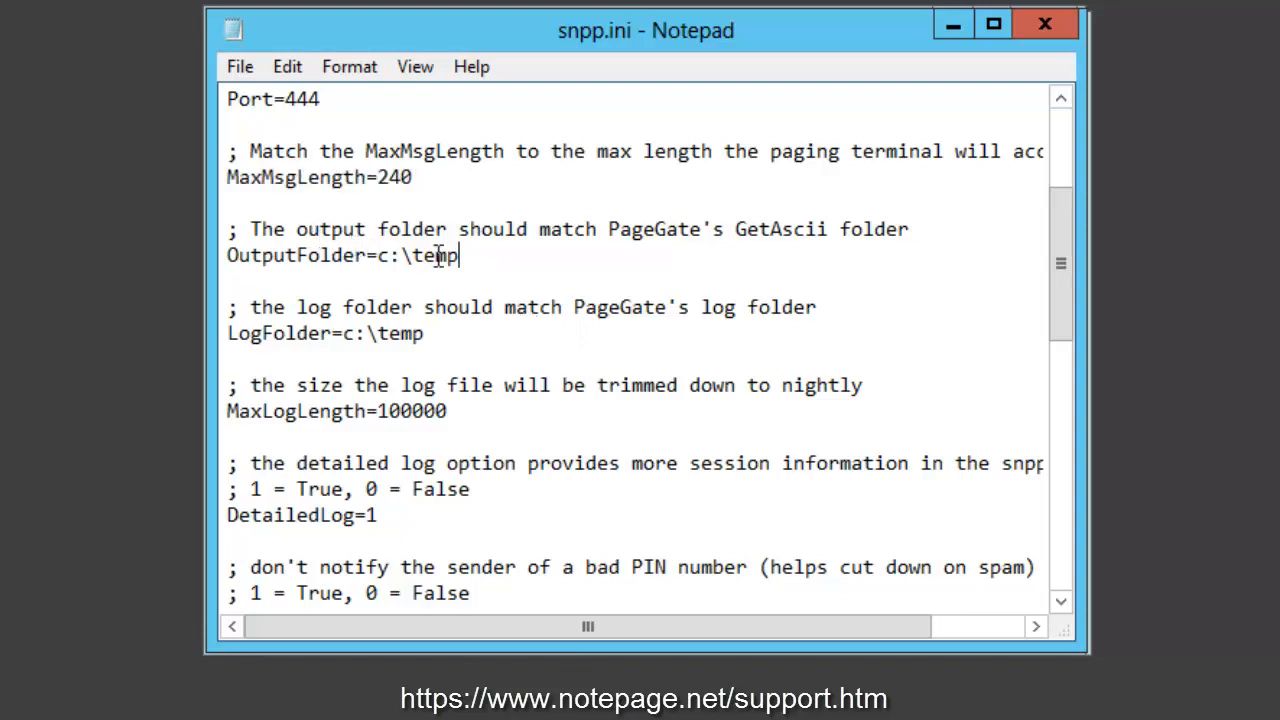
left_click_drag(460, 256, 227, 256)
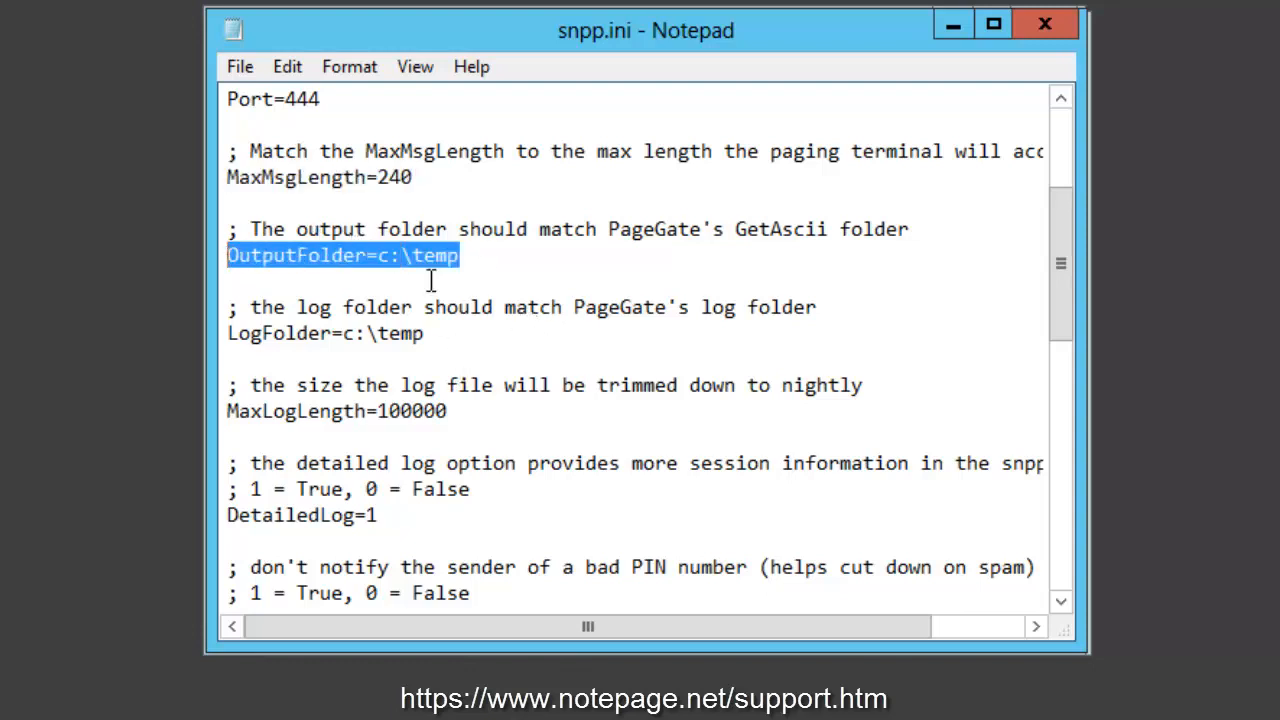
left_click(412, 256)
key("shift+End")
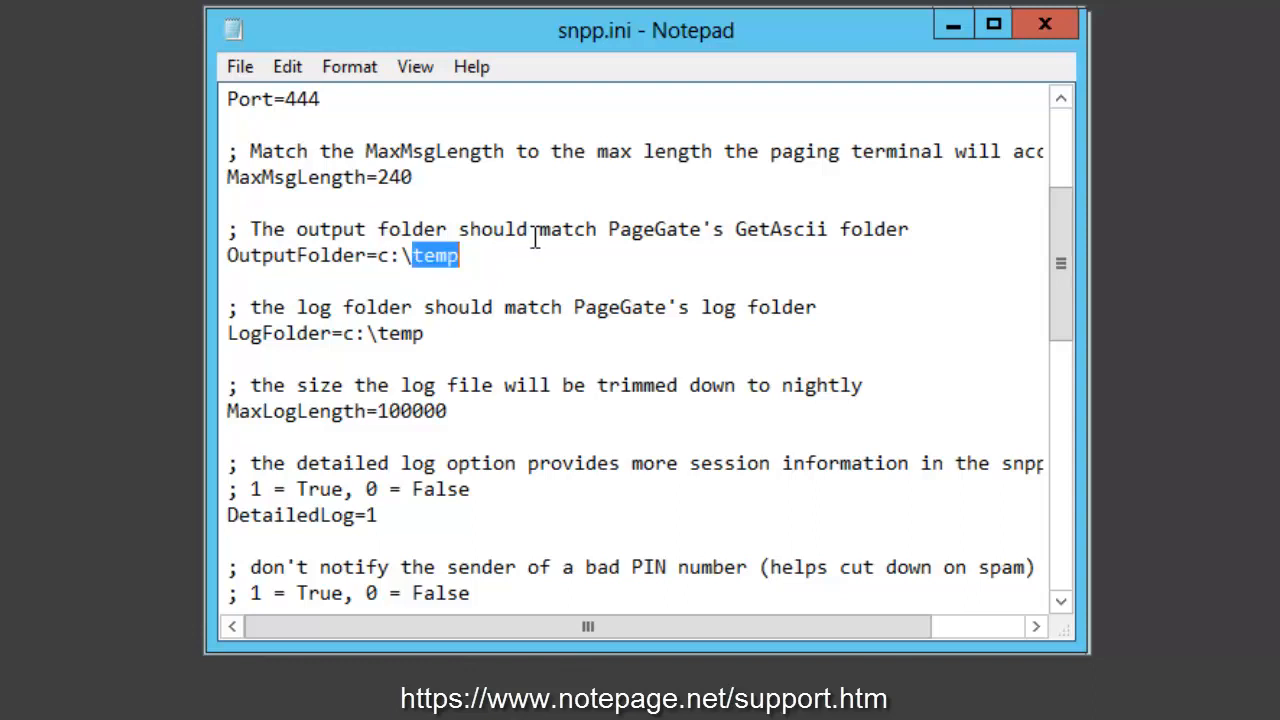
type("PageG")
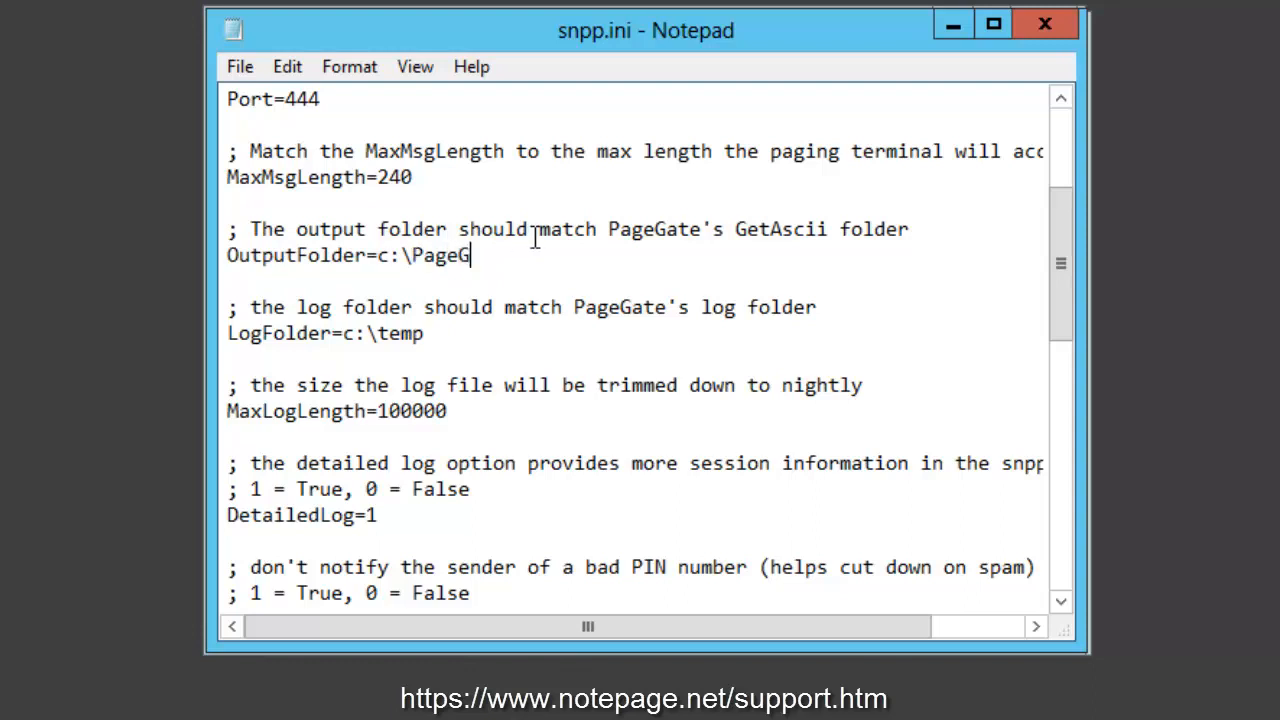
type("ateData\\SNPP\\")
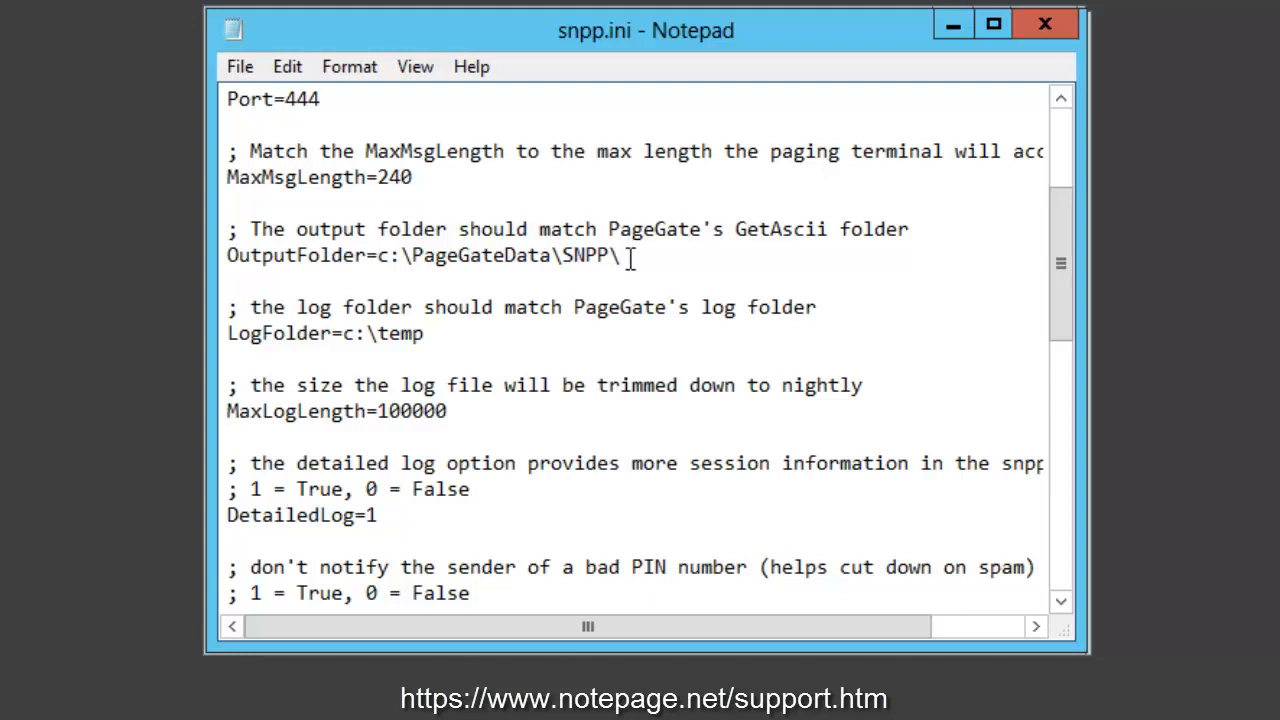
left_click_drag(632, 258, 378, 256)
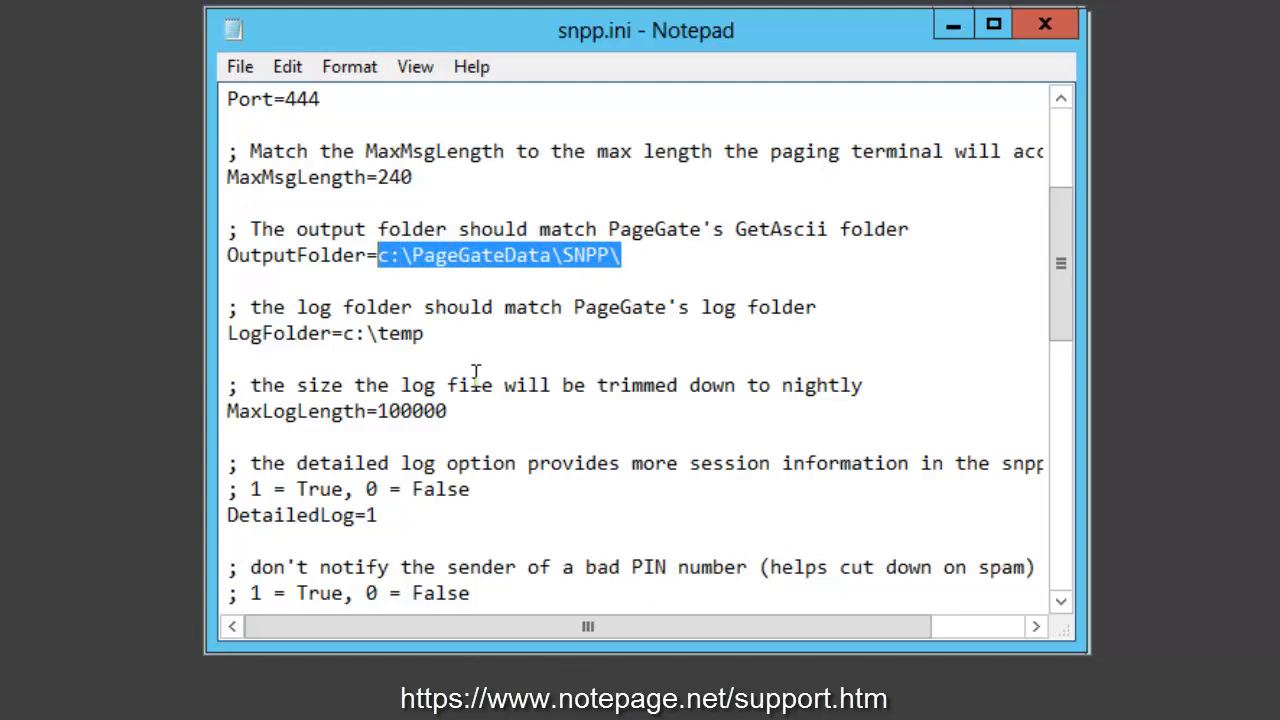
- Set the LogFolder value in snpp.ini to c:\PageGateData\Logs\
left_click(481, 338)
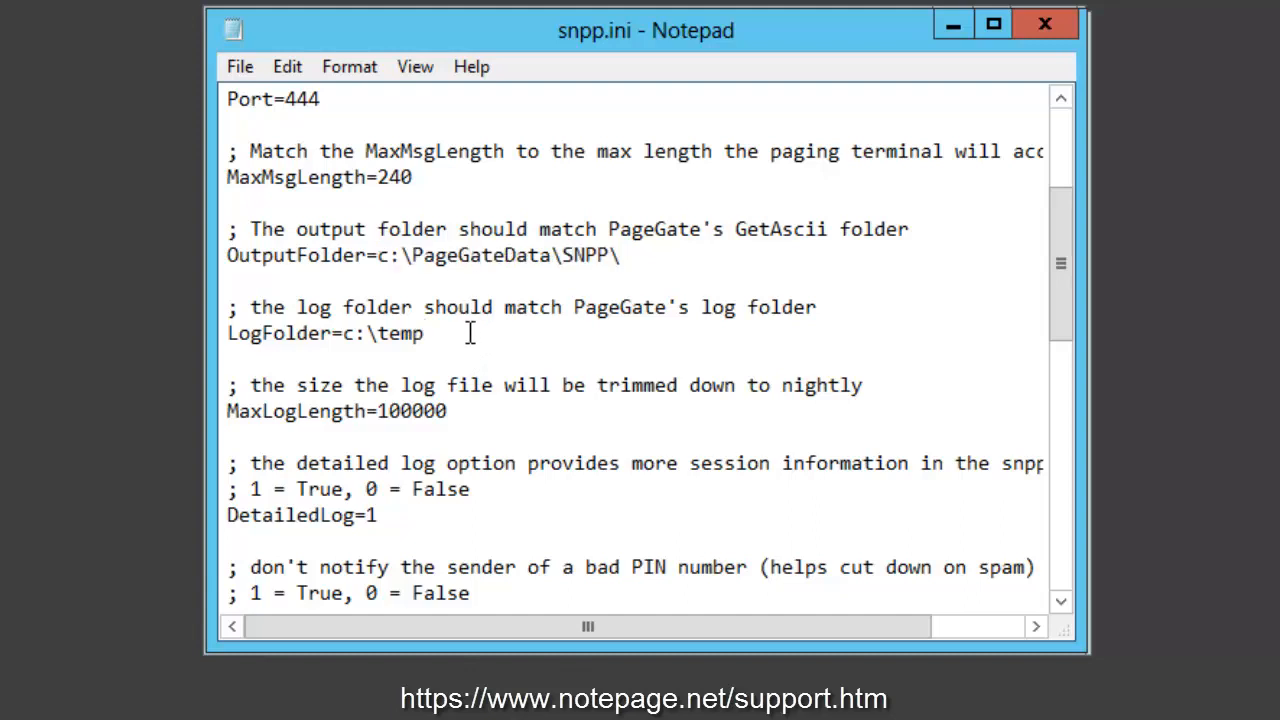
left_click(228, 335, "shift")
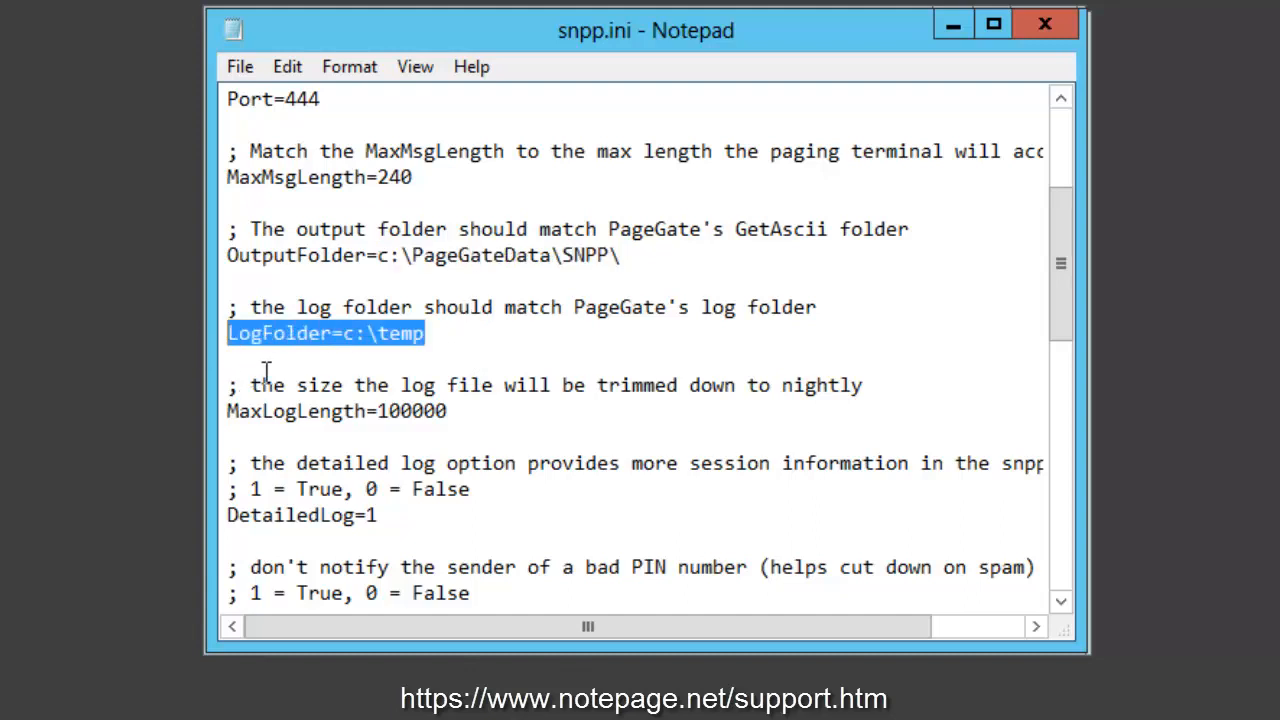
left_click(400, 340)
left_click_drag(343, 340, 426, 338)
type("c:\\")
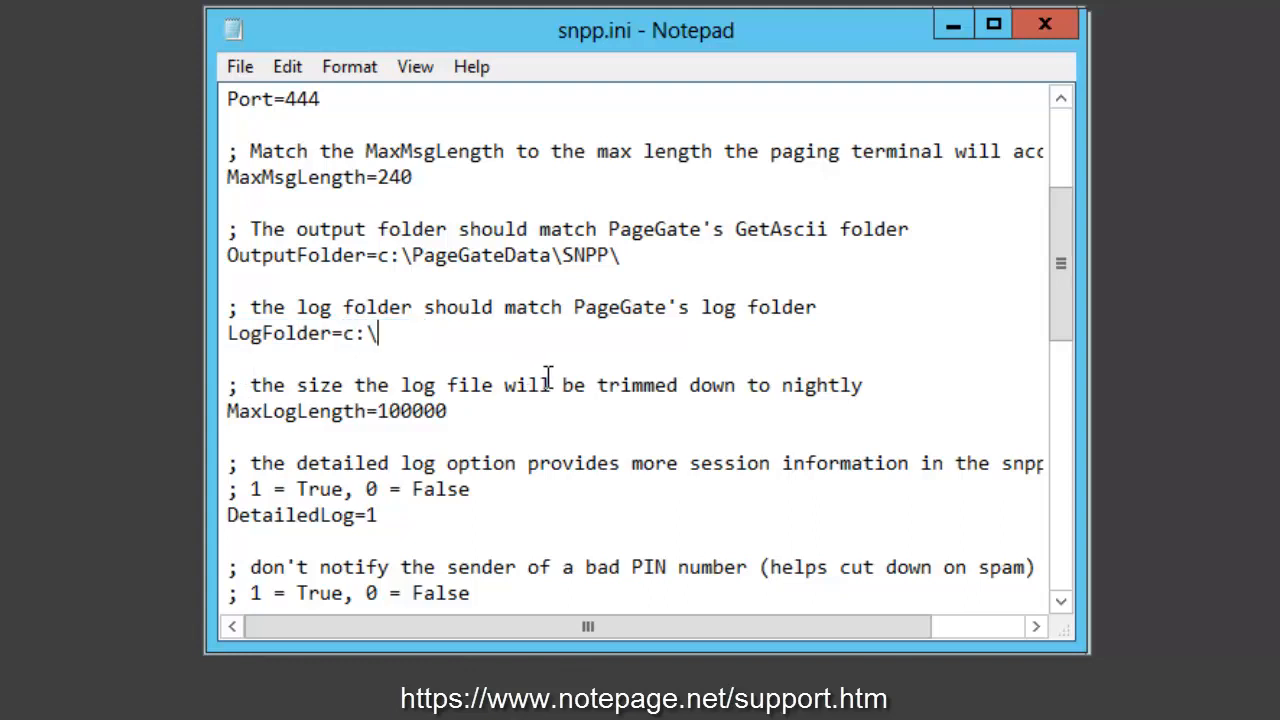
type("PageGateData\\Logs\\")
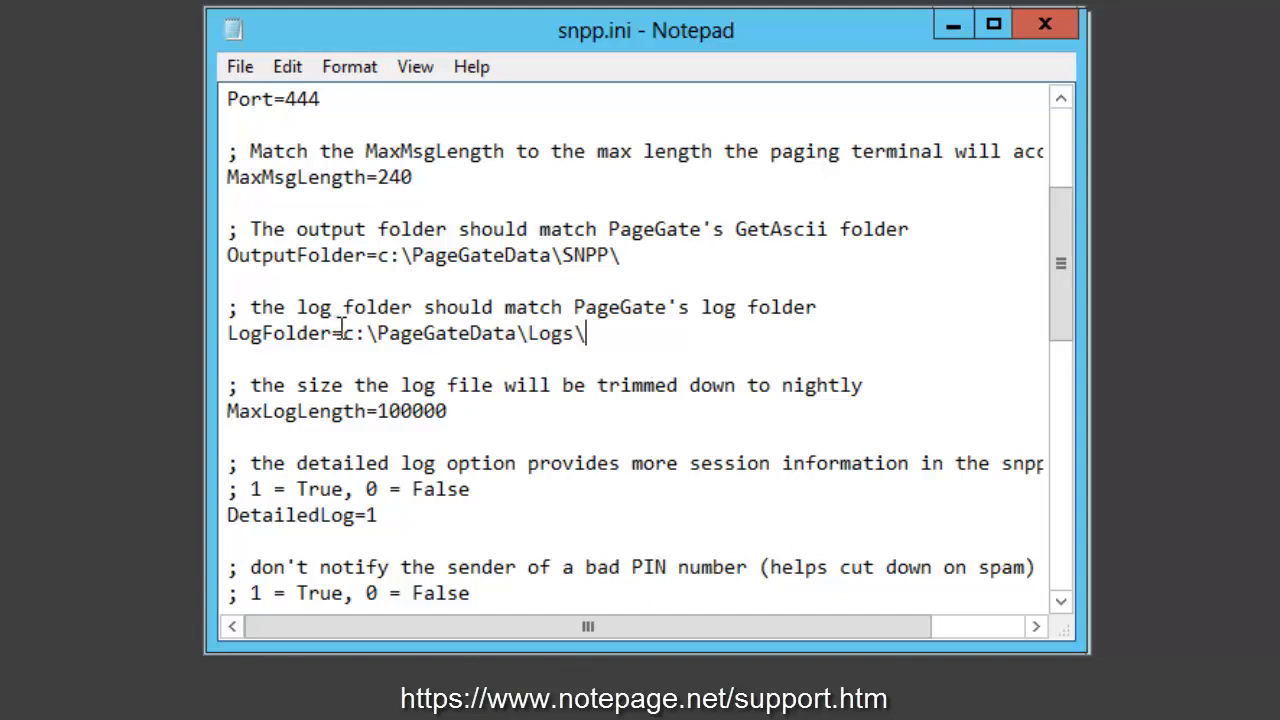
left_click_drag(343, 337, 624, 322)
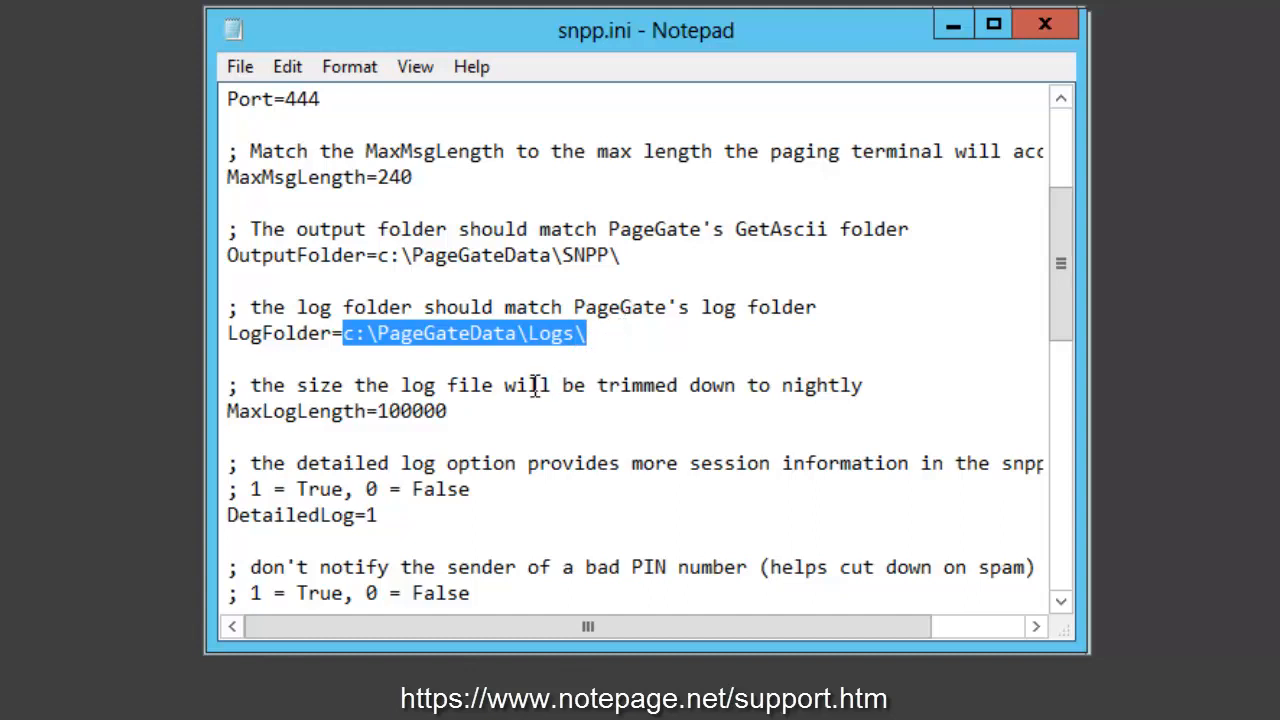
- Examine the MaxLogLength and DetailedLog settings in snpp.ini
left_click_drag(447, 411, 228, 428)
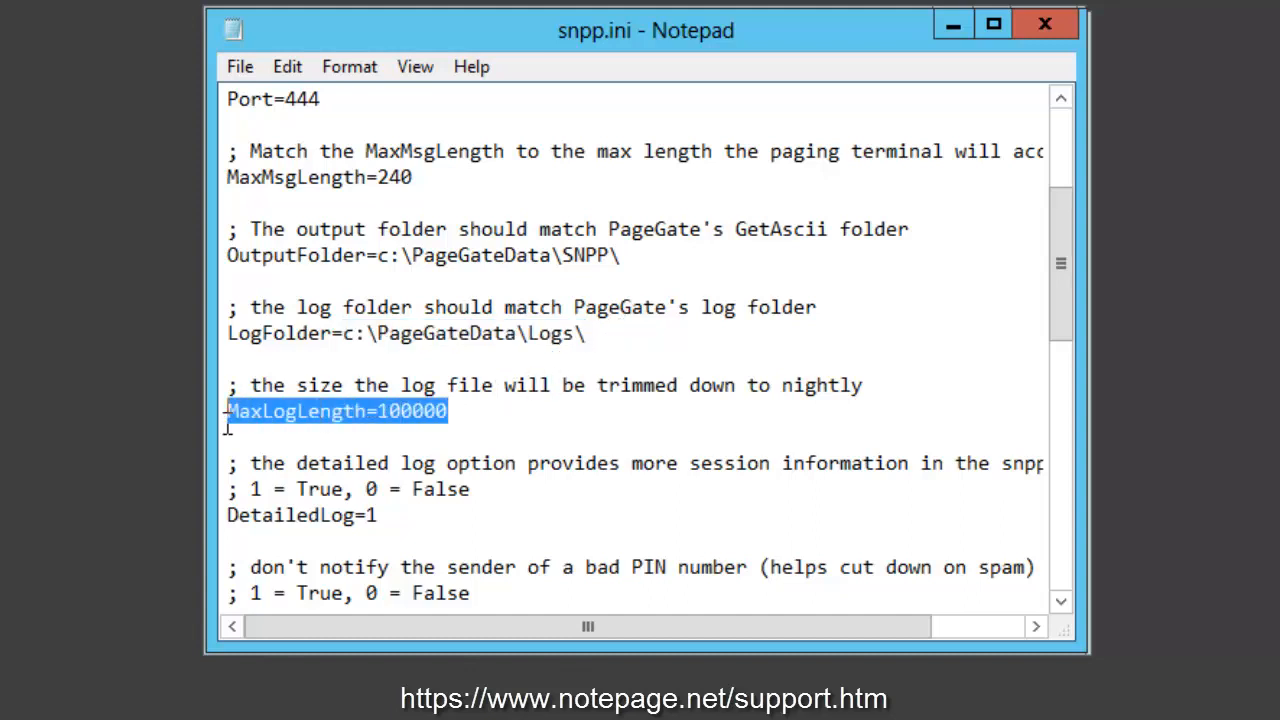
left_click(530, 411)
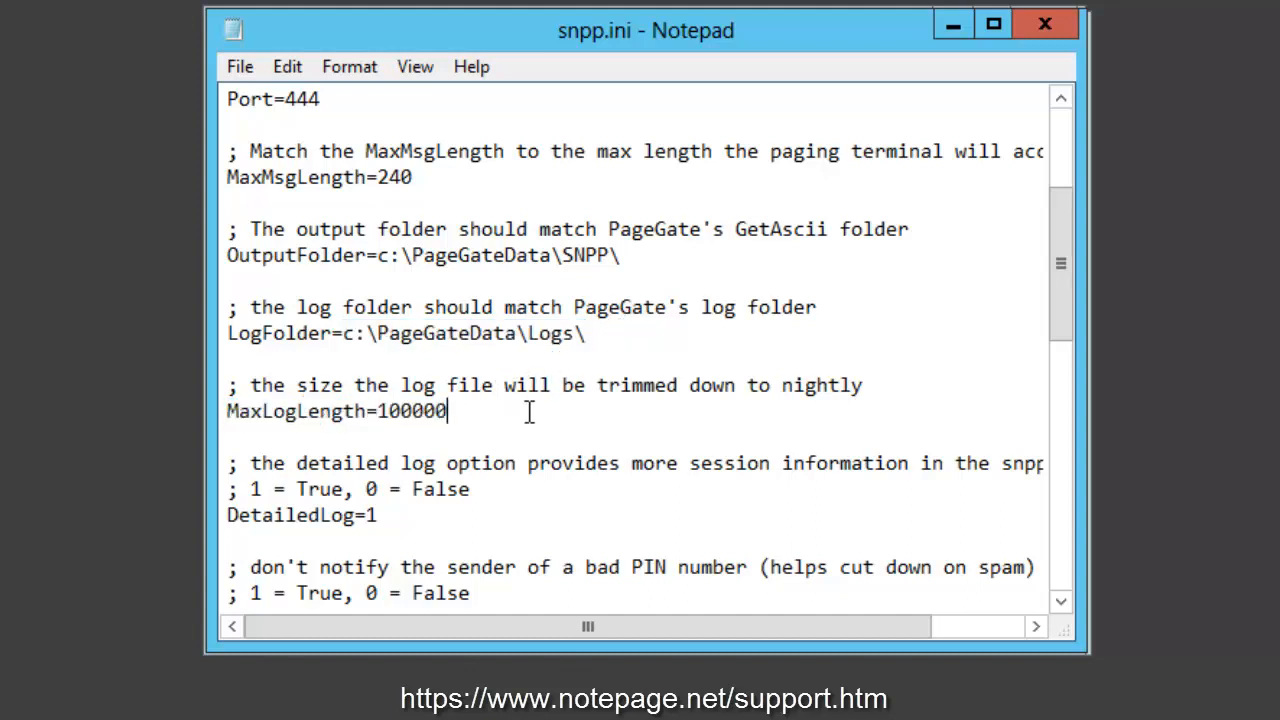
left_click_drag(378, 411, 477, 420)
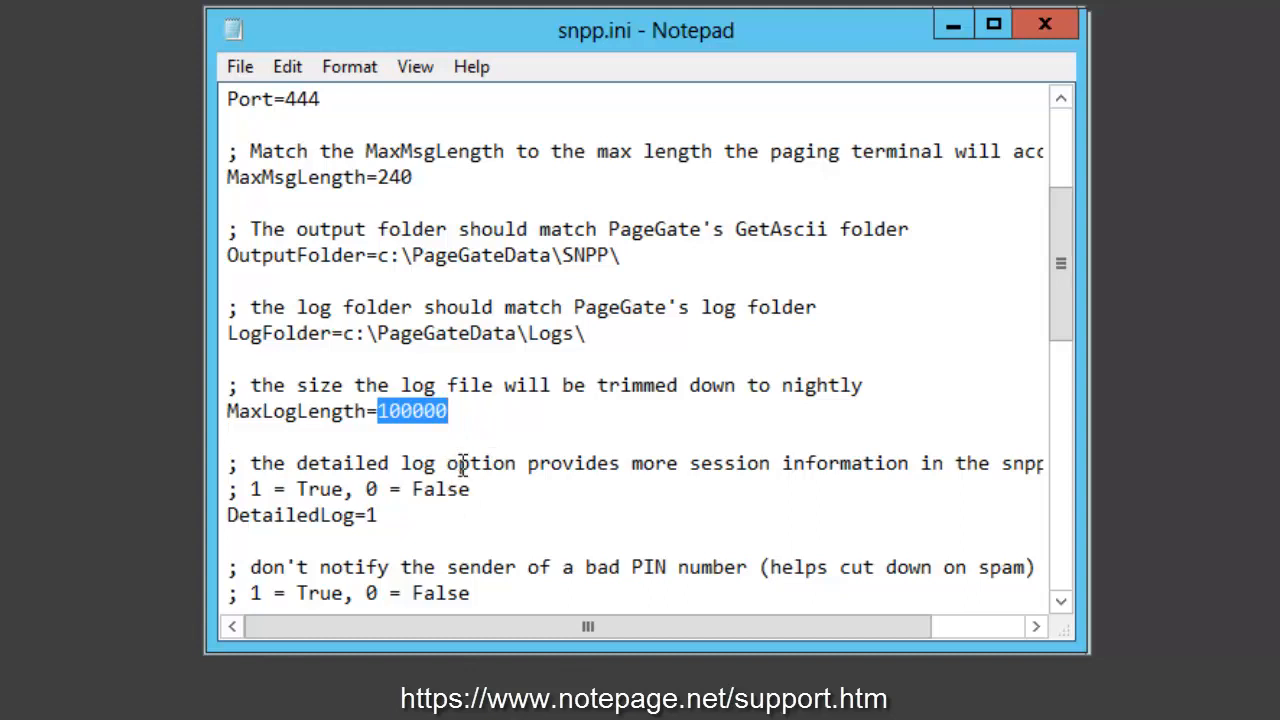
left_click(434, 513)
left_click(200, 520, "shift")
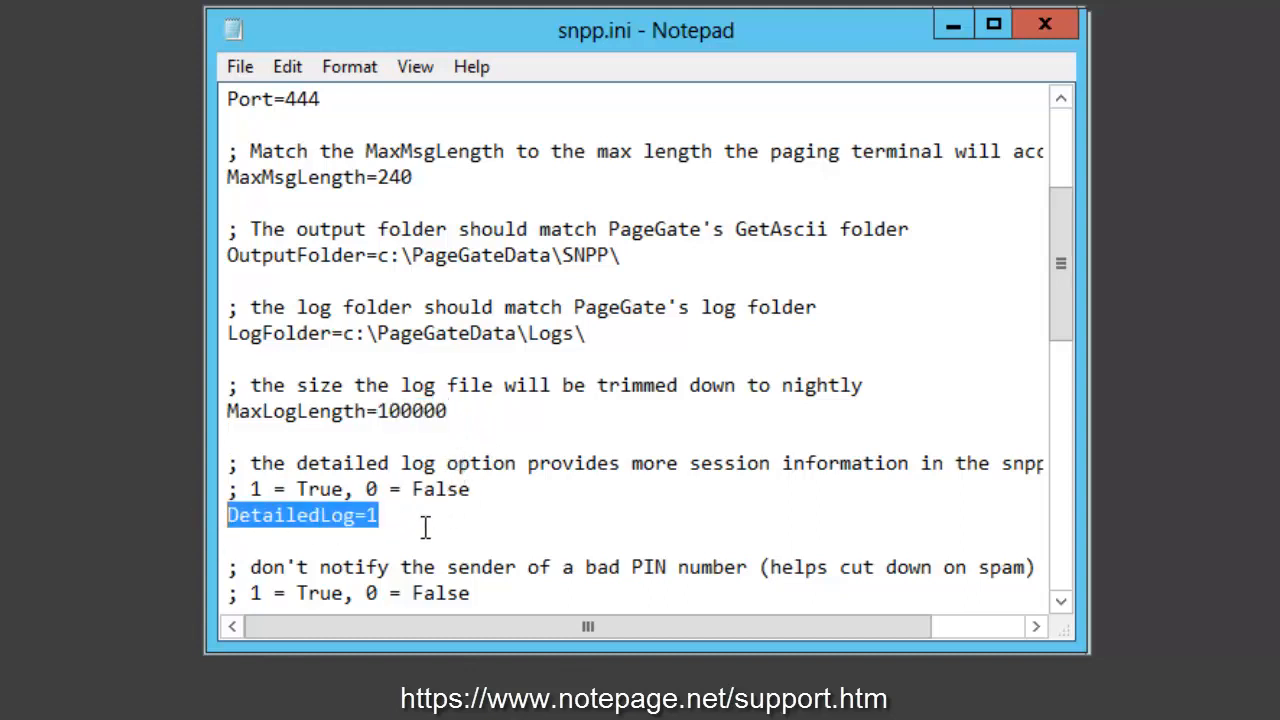
- Examine the SilentRejections, Sender, ExtractSender, Login and MaxConnections settings in snpp.ini
scroll(478, 495, "down", 2)
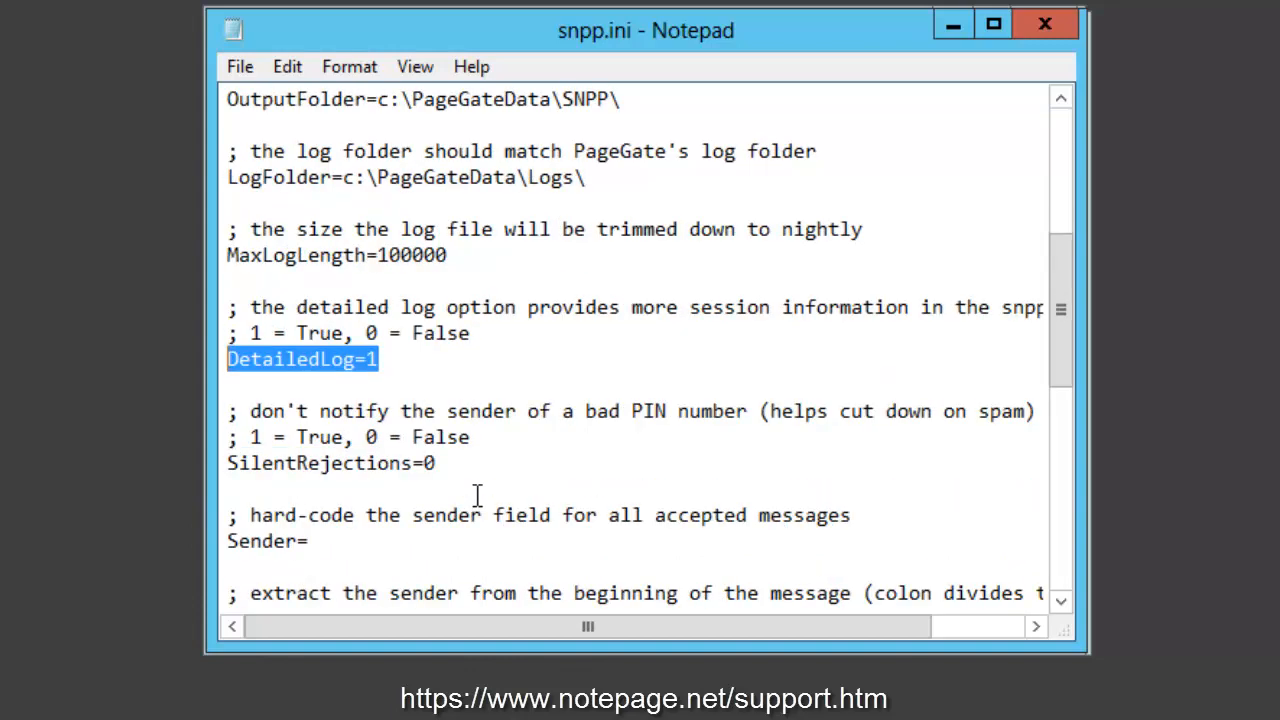
scroll(478, 495, "down", 2)
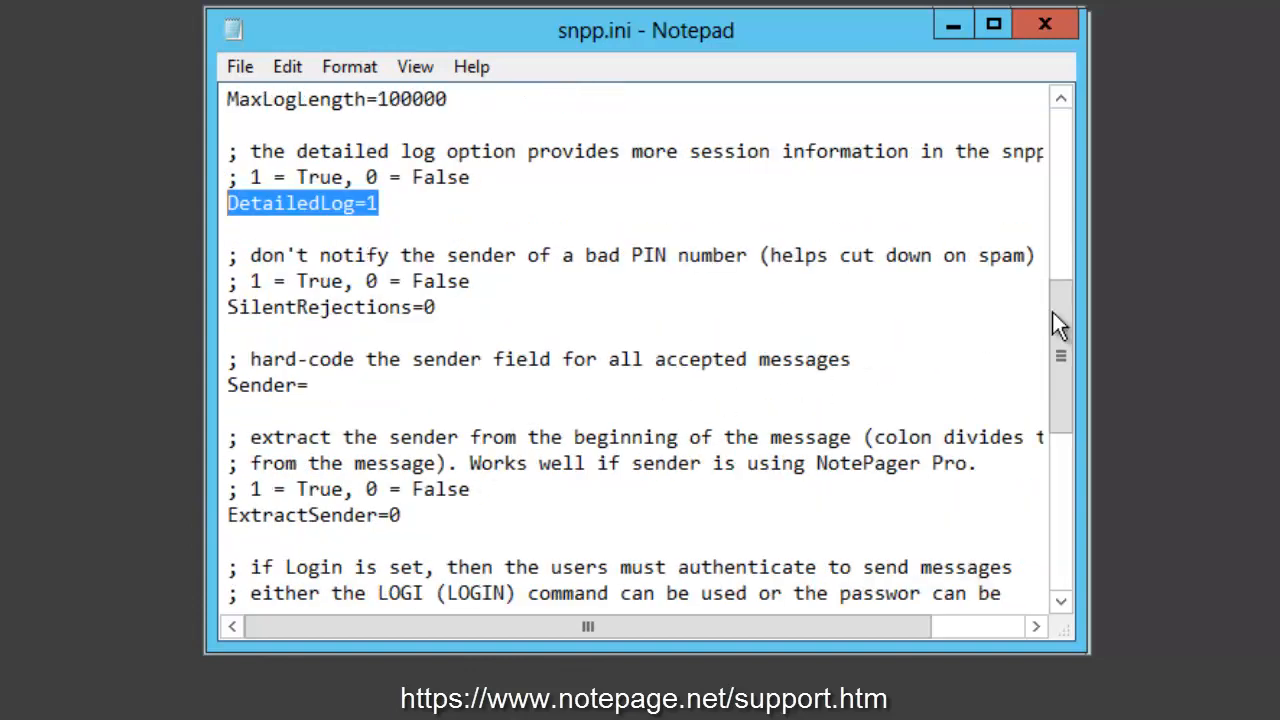
left_click_drag(1054, 315, 1062, 340)
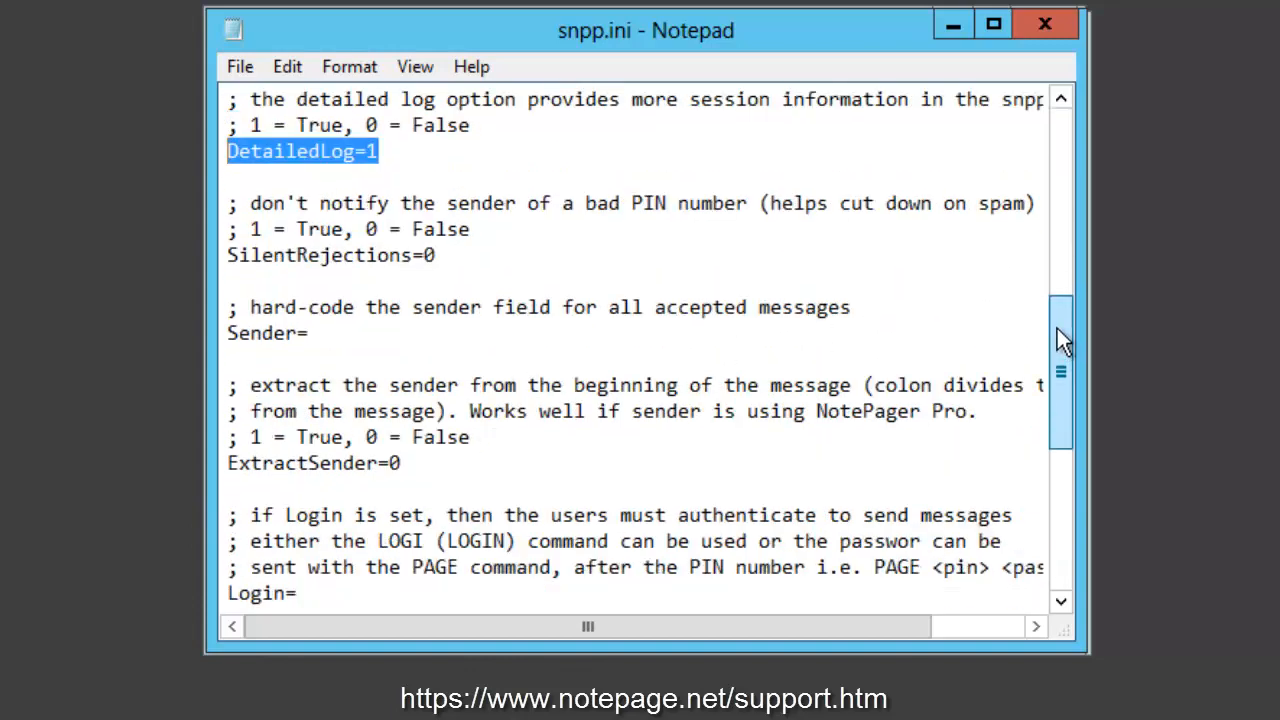
left_click(458, 256)
left_click_drag(458, 256, 149, 257)
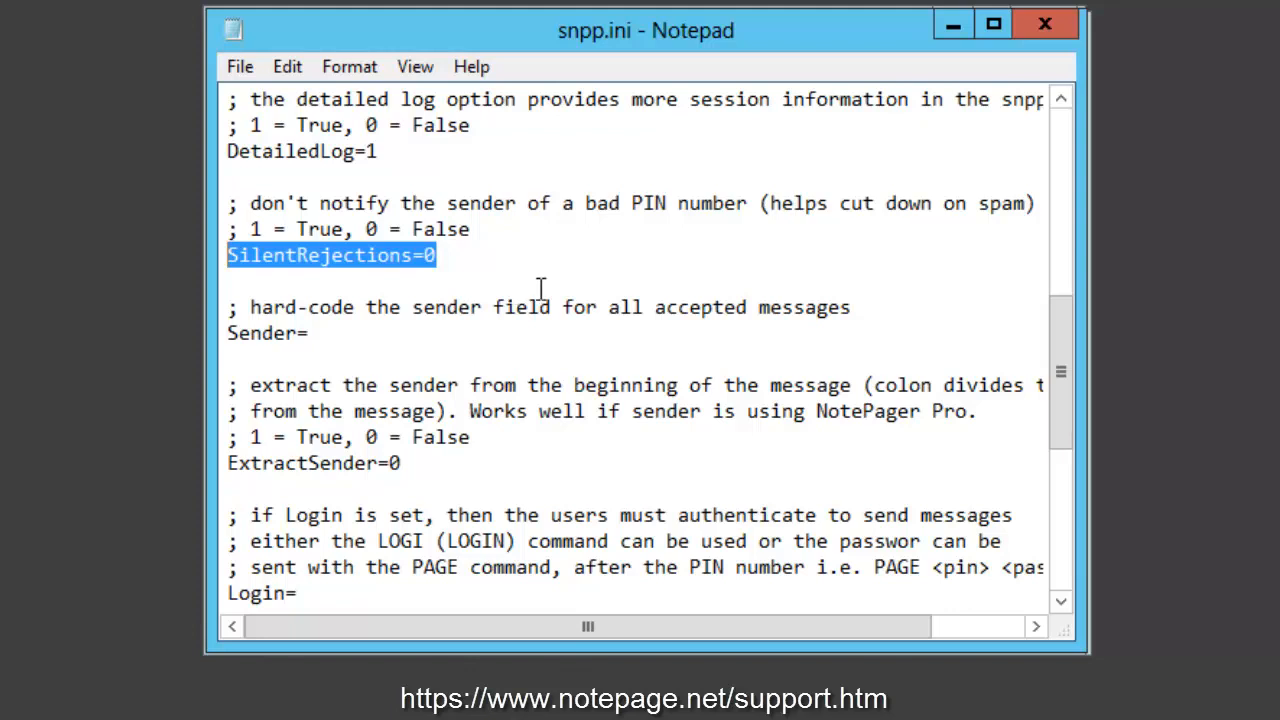
left_click_drag(308, 334, 205, 336)
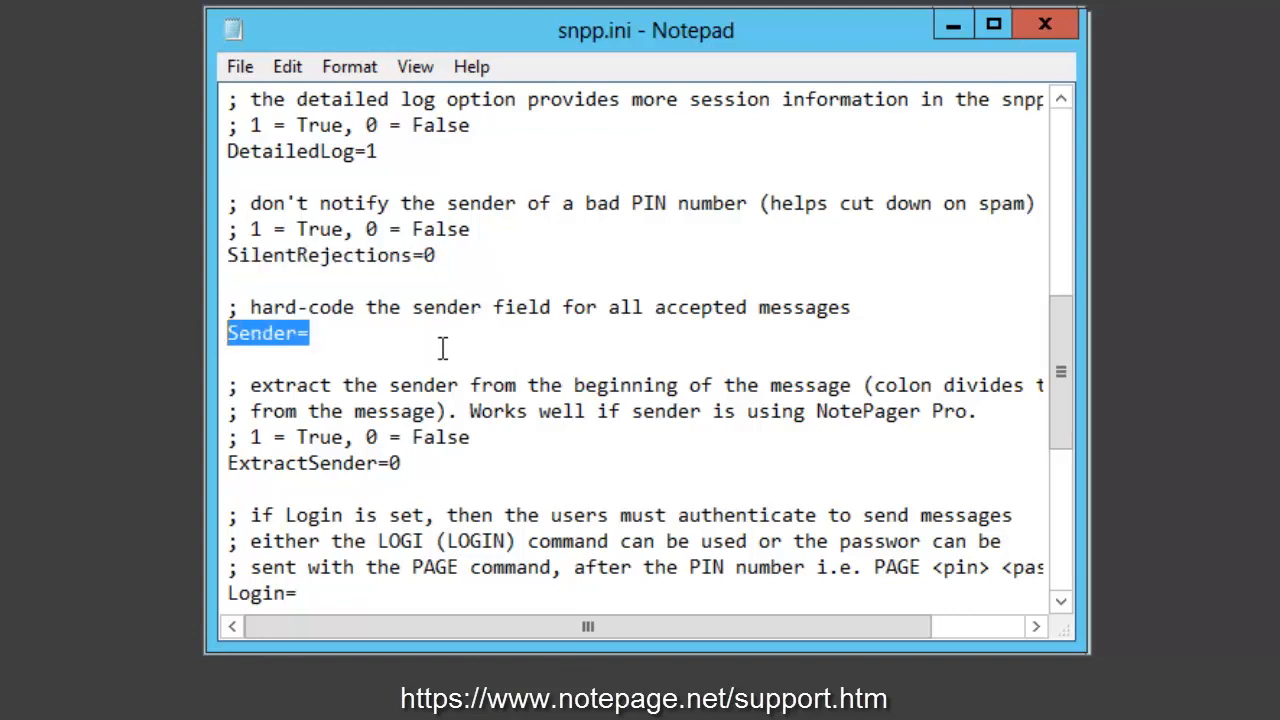
left_click_drag(402, 463, 224, 465)
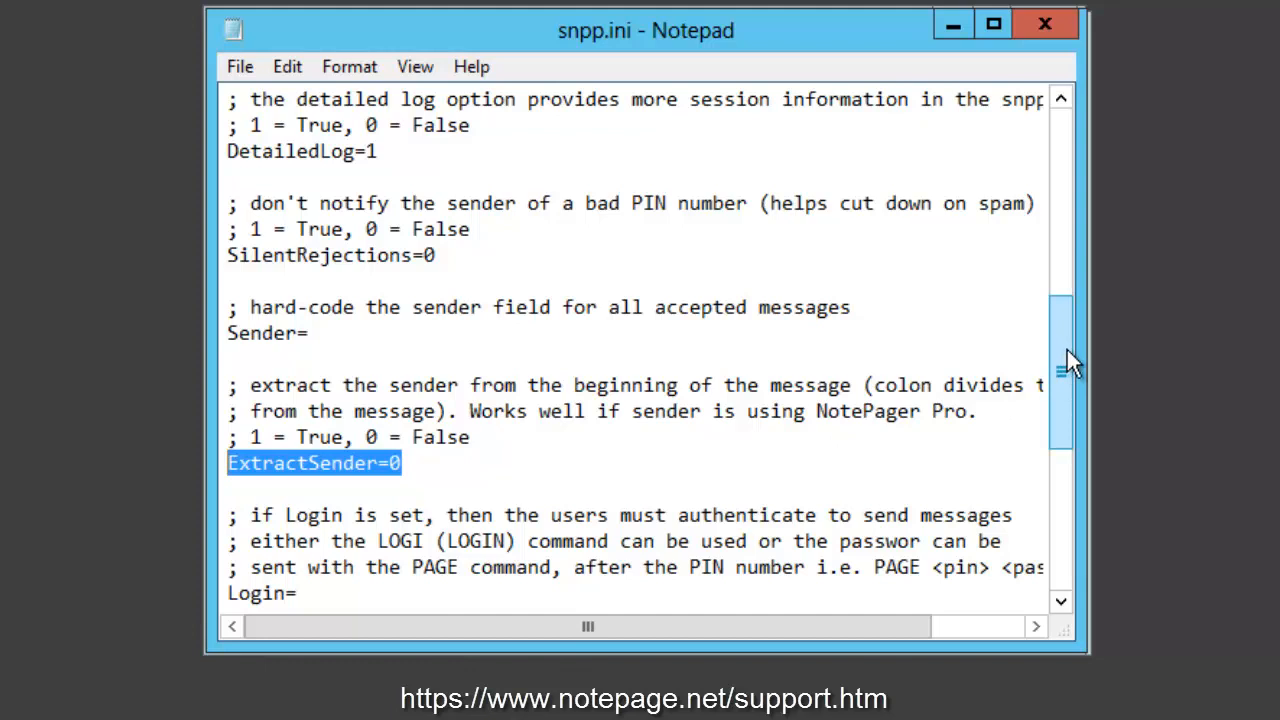
left_click_drag(1073, 353, 1070, 468)
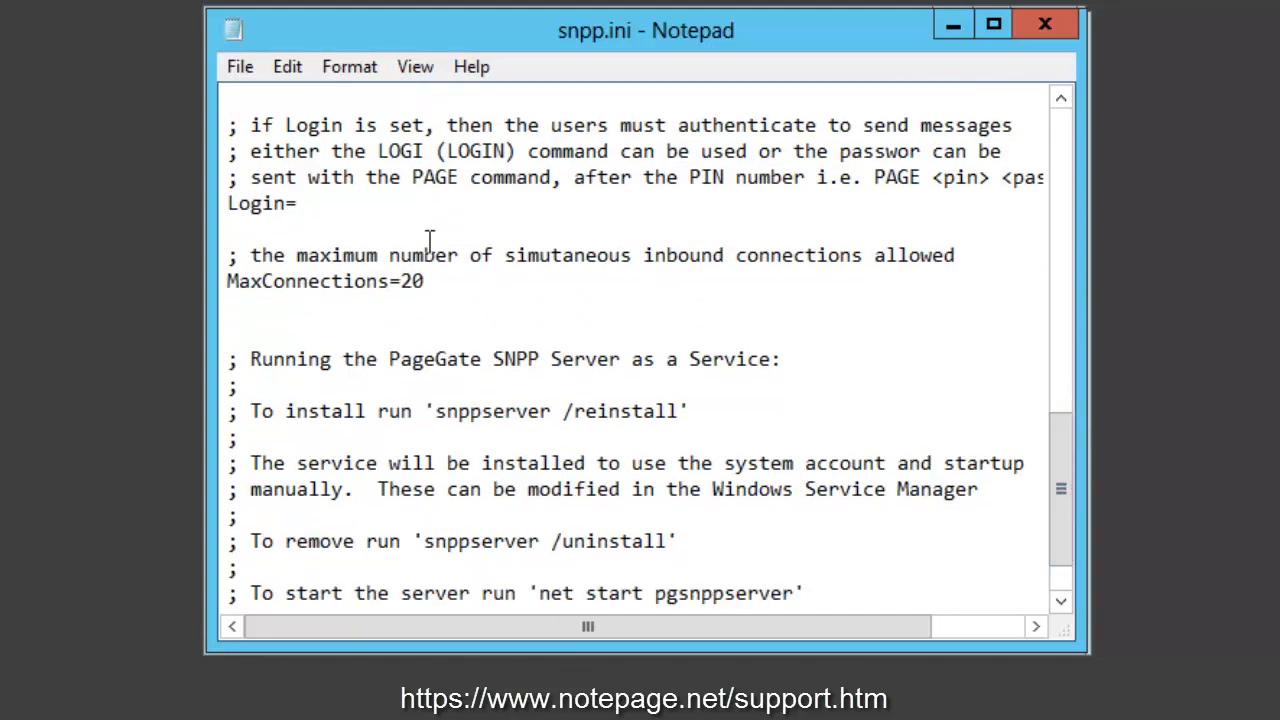
left_click_drag(360, 206, 130, 210)
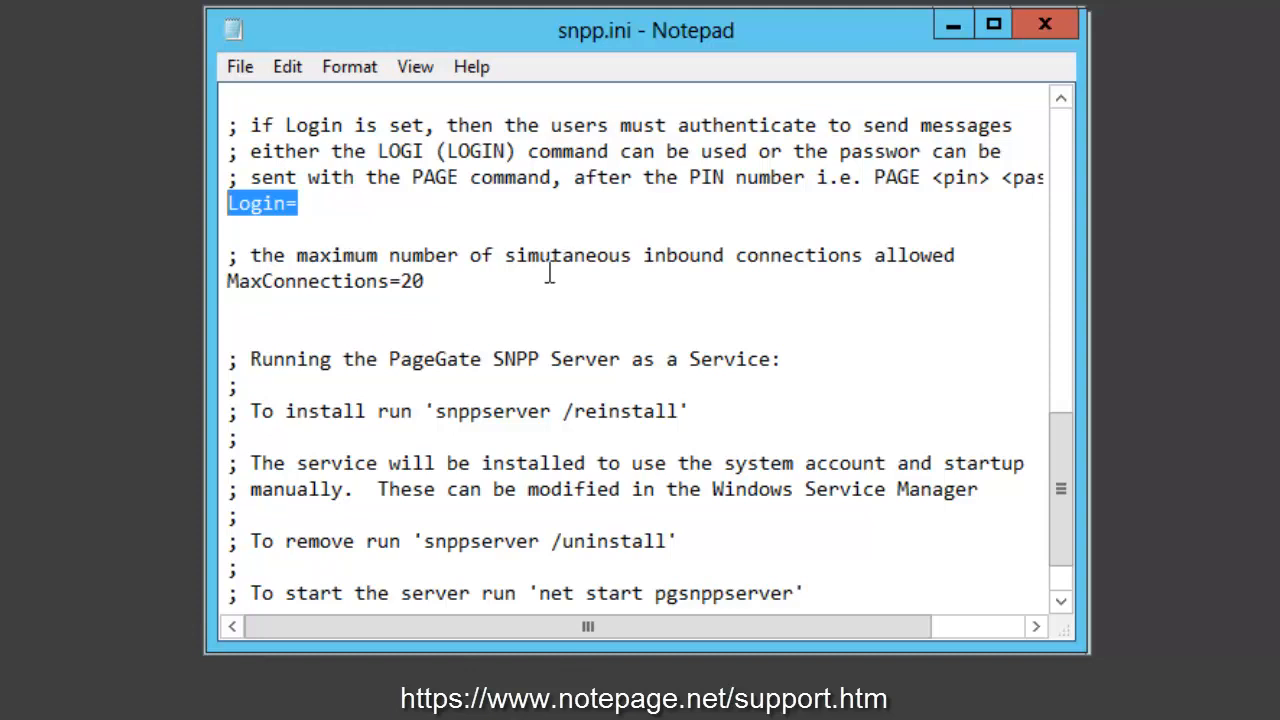
left_click_drag(436, 286, 206, 289)
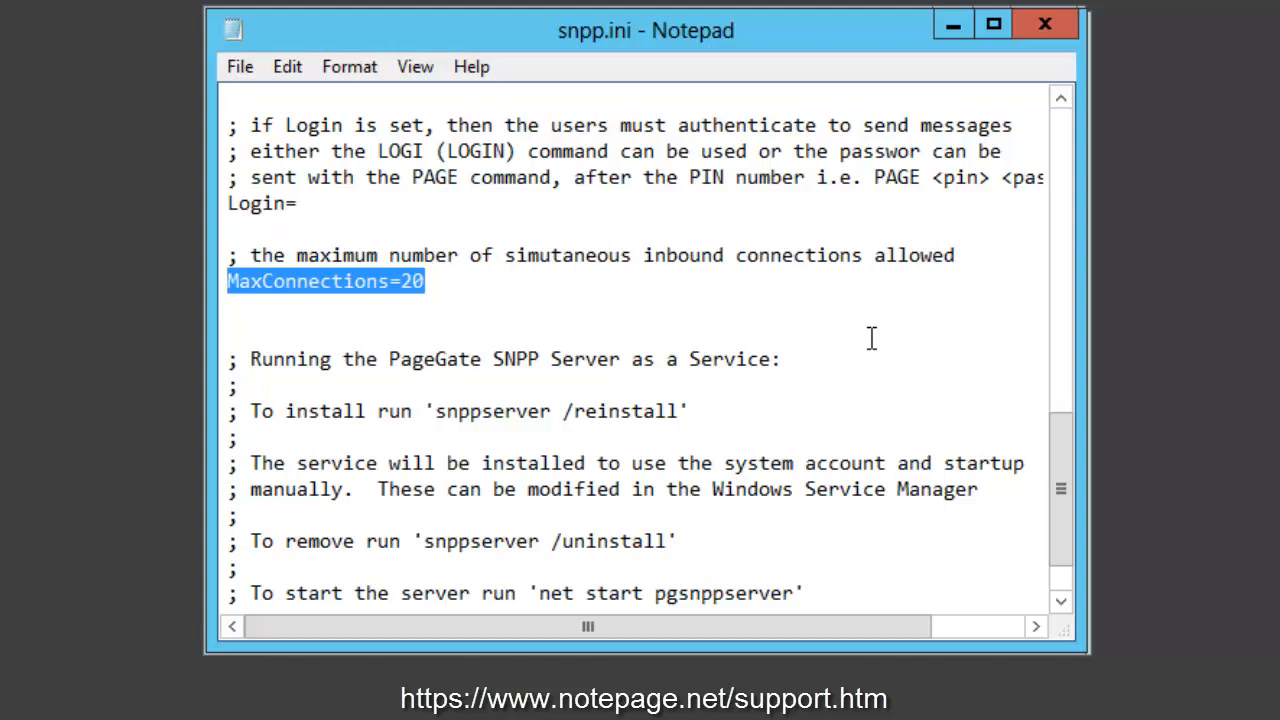
- Add a Registration= line with the registration key at the end of snpp.ini, below the service instructions
scroll(871, 339, "down", 1)
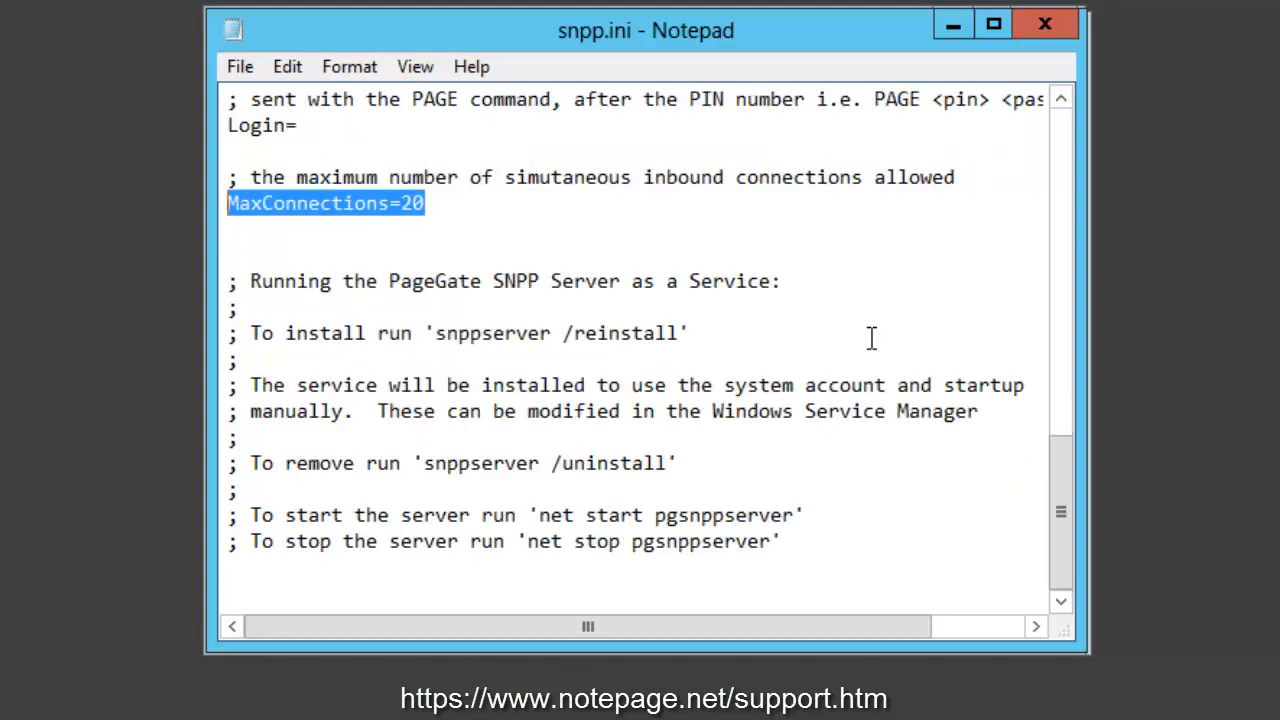
left_click(532, 577)
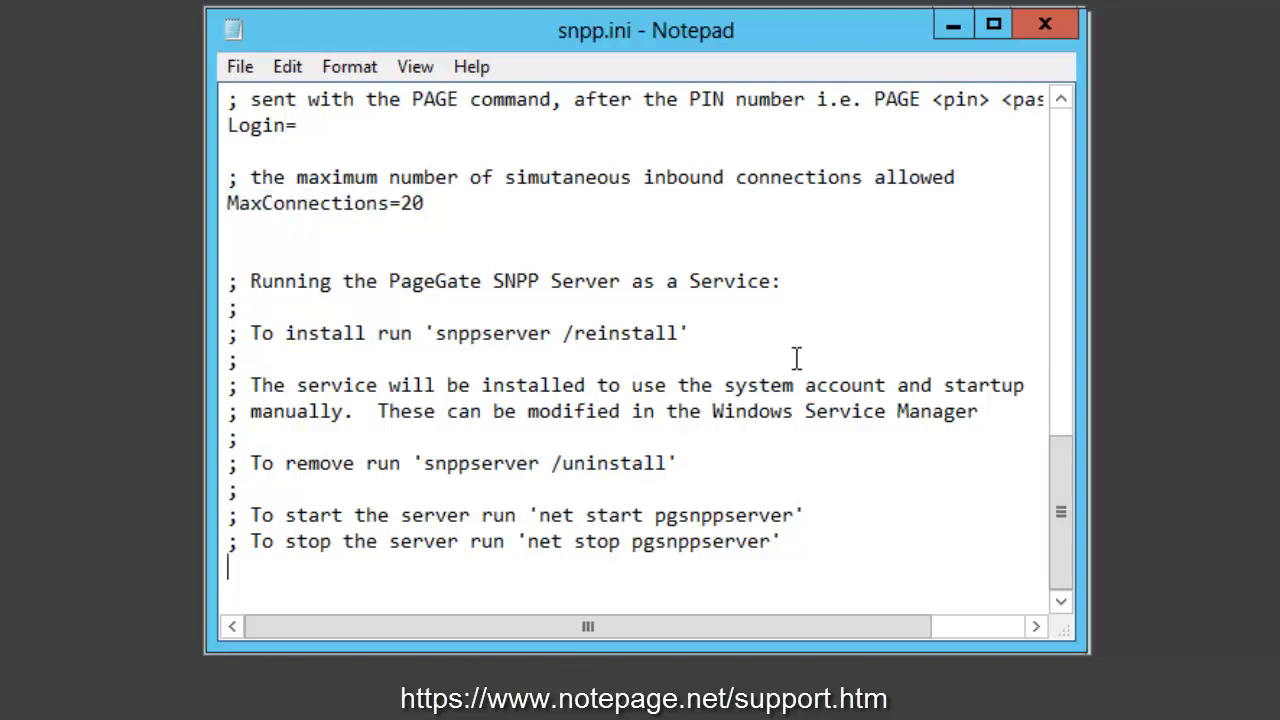
key("Return")
type("Registration=")
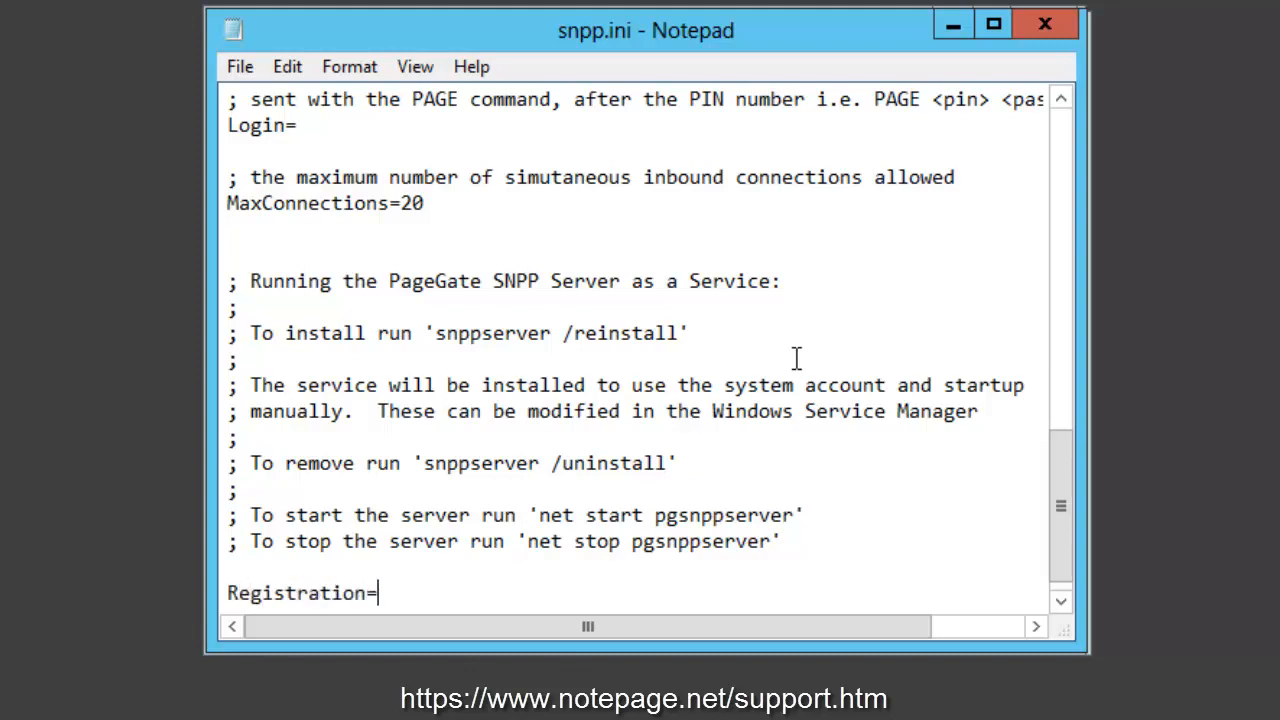
type("XXXXX-XX")
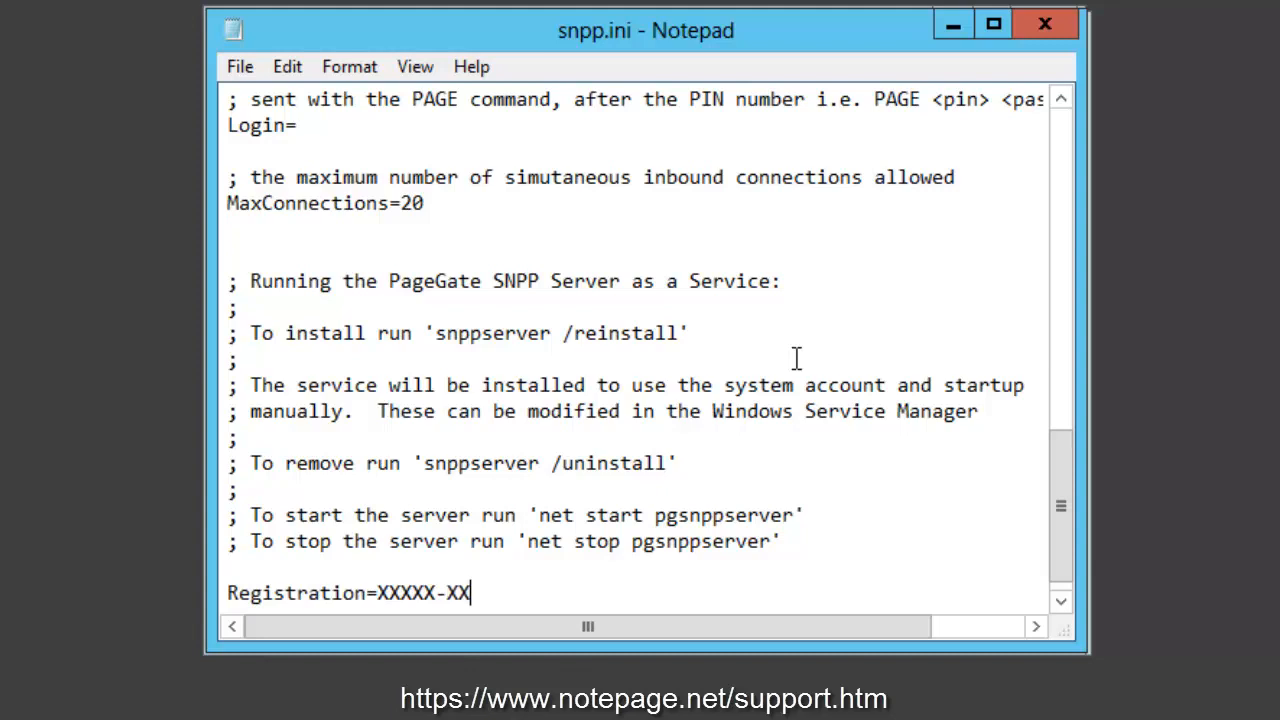
type("XXX-XXXXX-XXXXX")
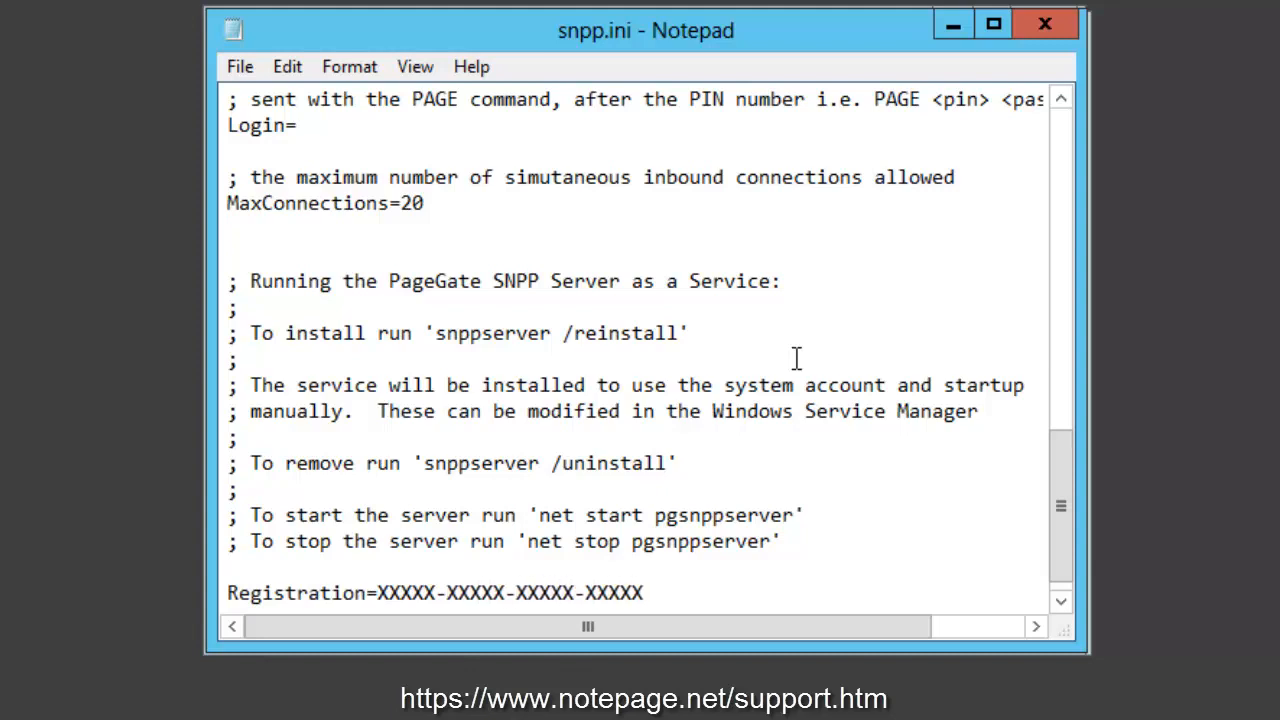
left_click_drag(379, 593, 674, 575)
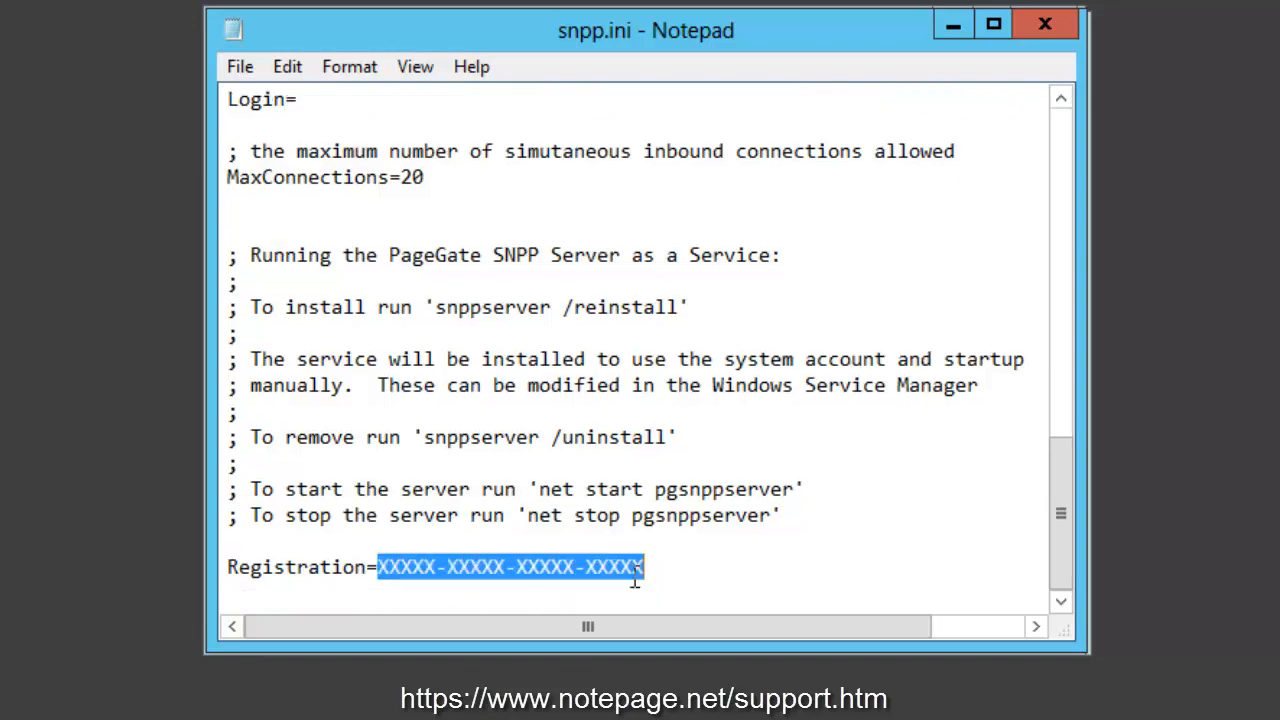
double_click(440, 568)
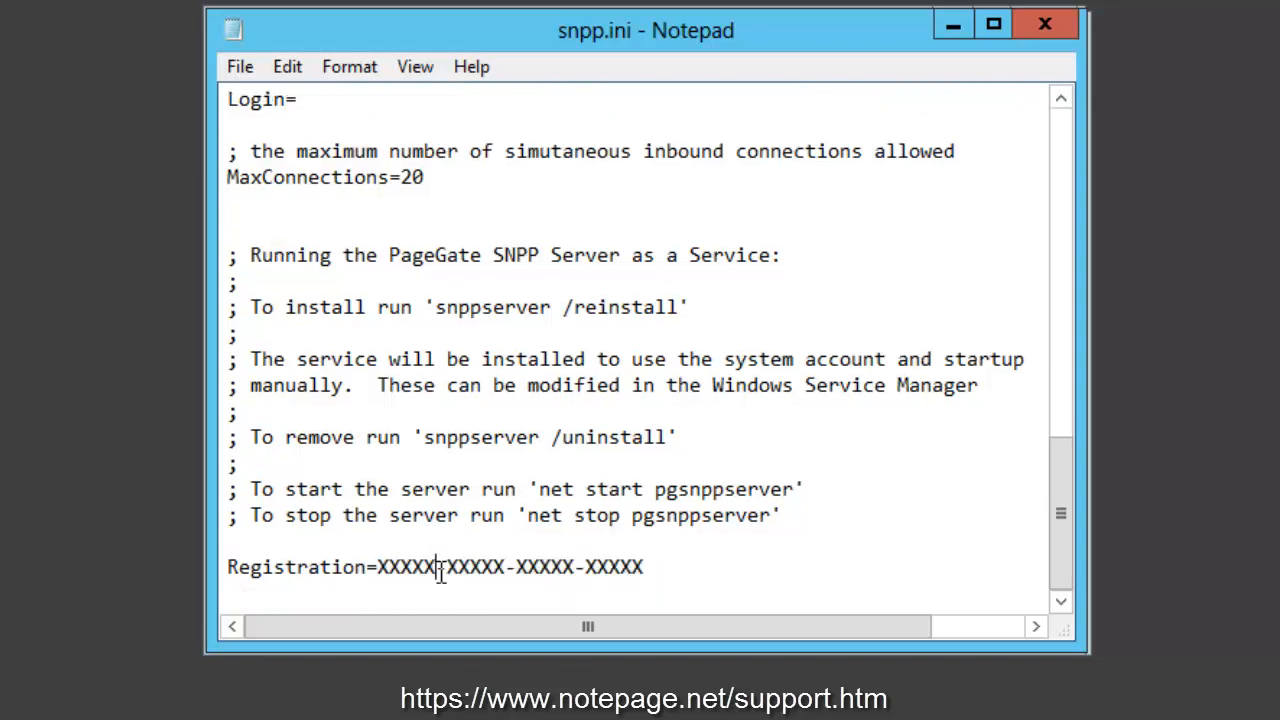
double_click(580, 567)
left_click(742, 572)
- Save the changes to snpp.ini and close the file
left_click(243, 66)
left_click(287, 66)
left_click(244, 68)
left_click(270, 163)
left_click(1048, 26)
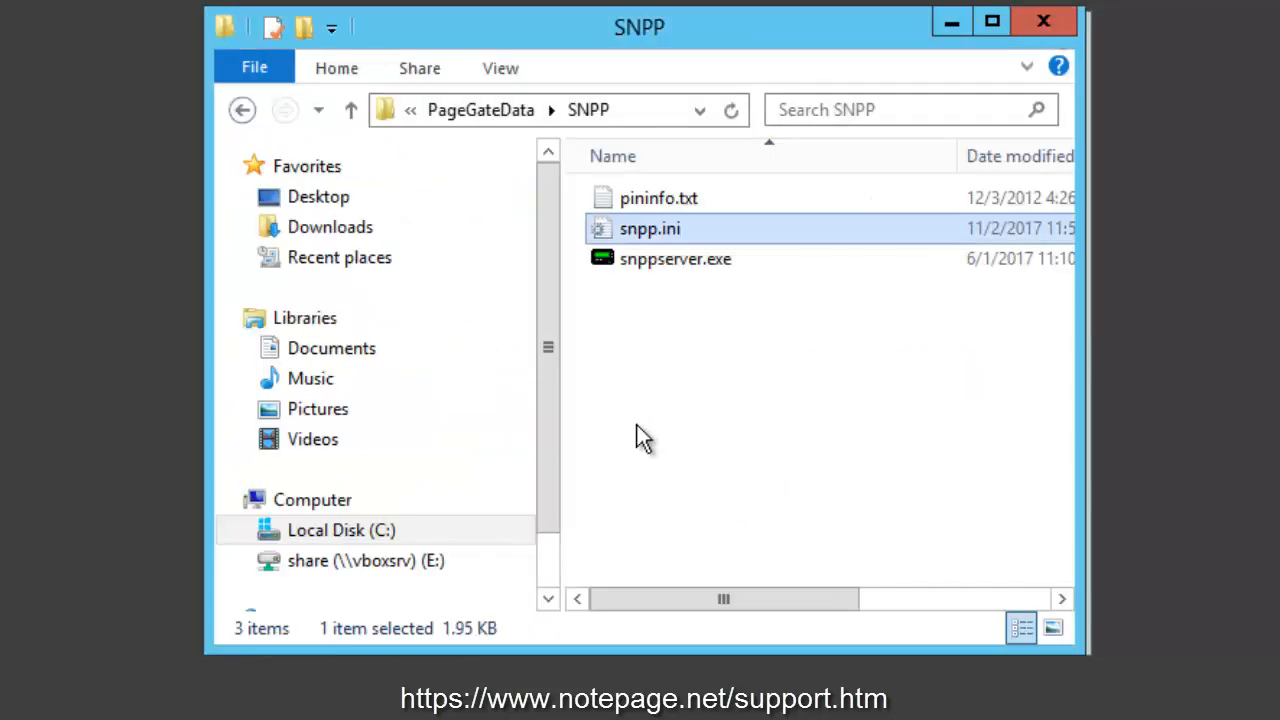
- Open pininfo.txt and add the entry "001","999","PG_Recipient" on its own line above the adhoc1 entry
double_click(700, 202)
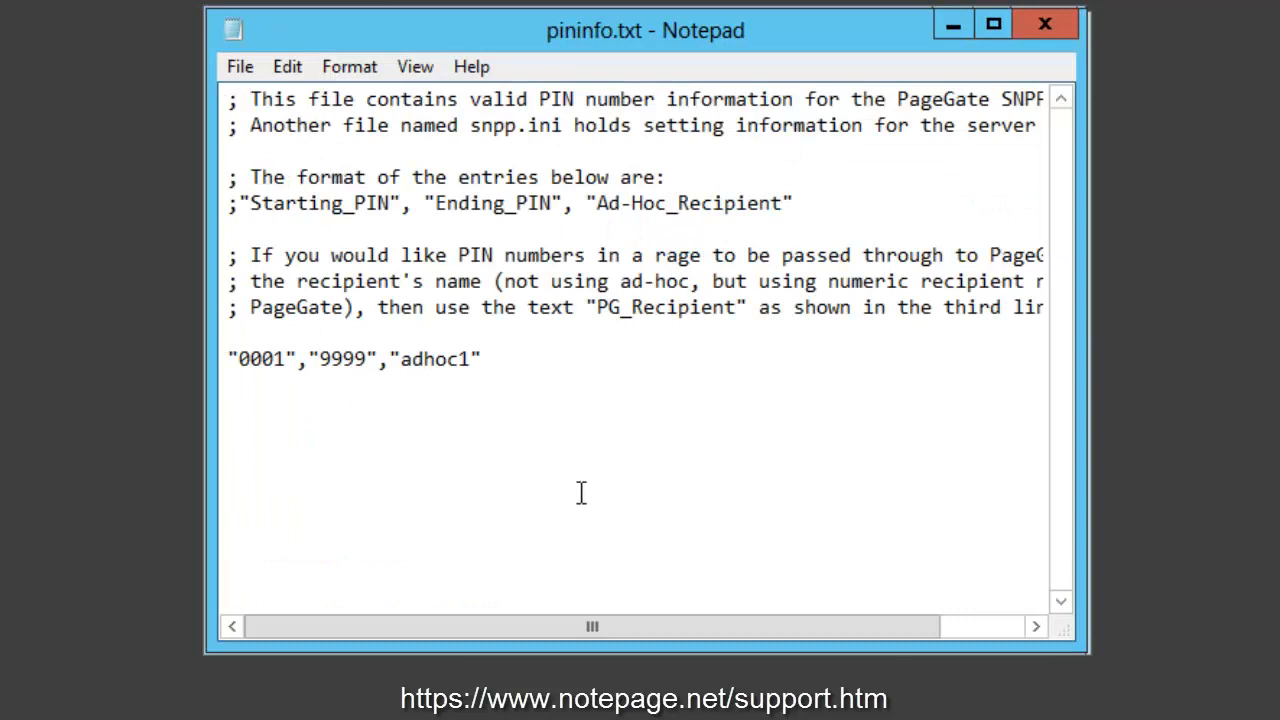
left_click(485, 331)
key("Return")
type("\"")
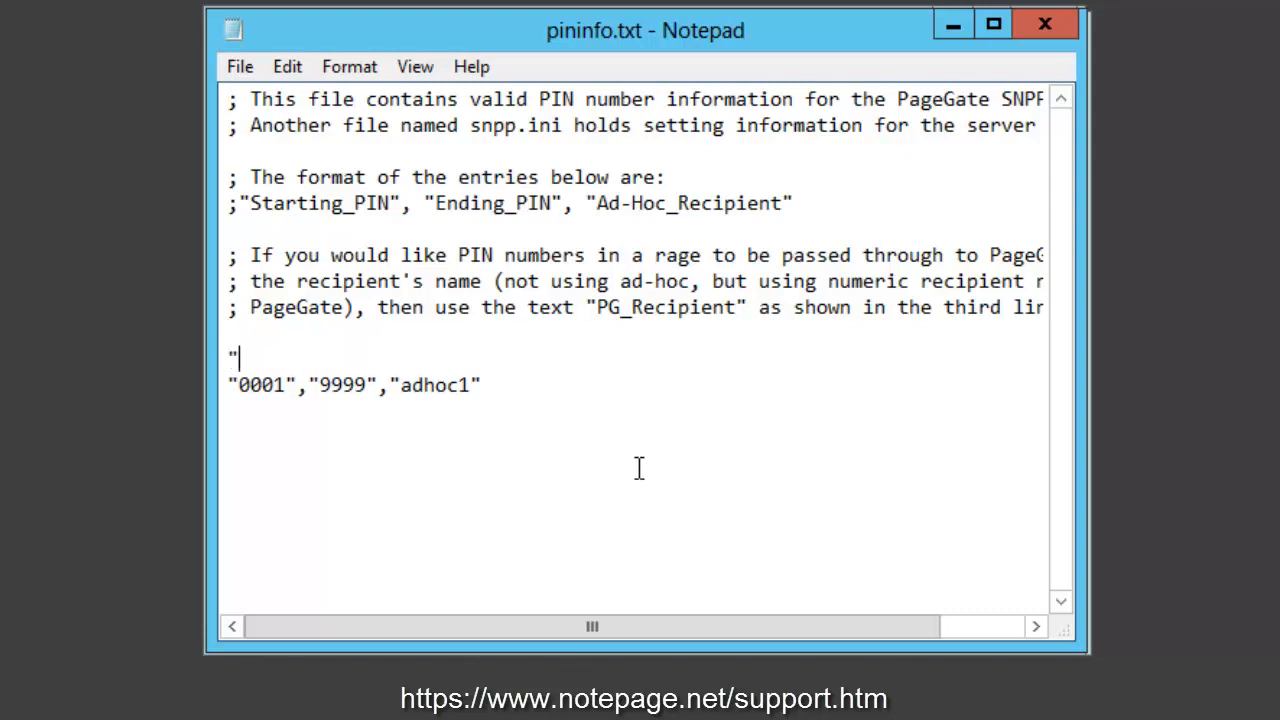
type("001\",\"999\",\"PG")
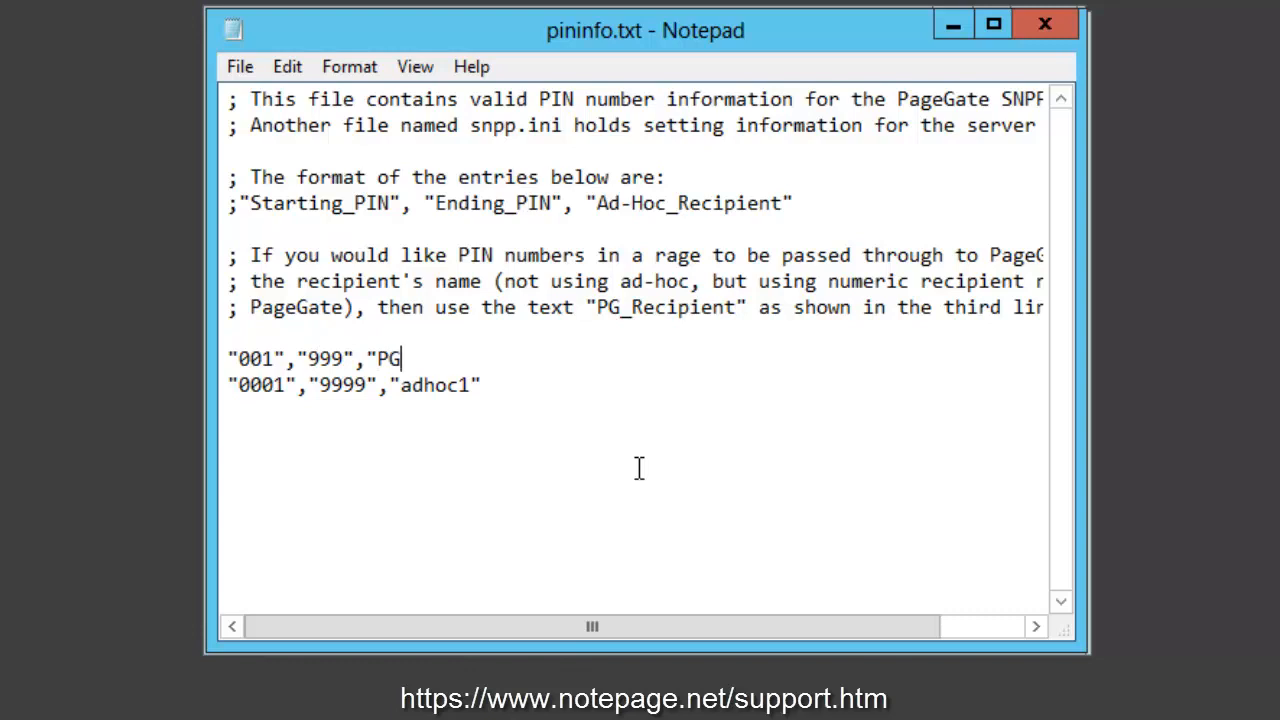
type("_Recipient\"")
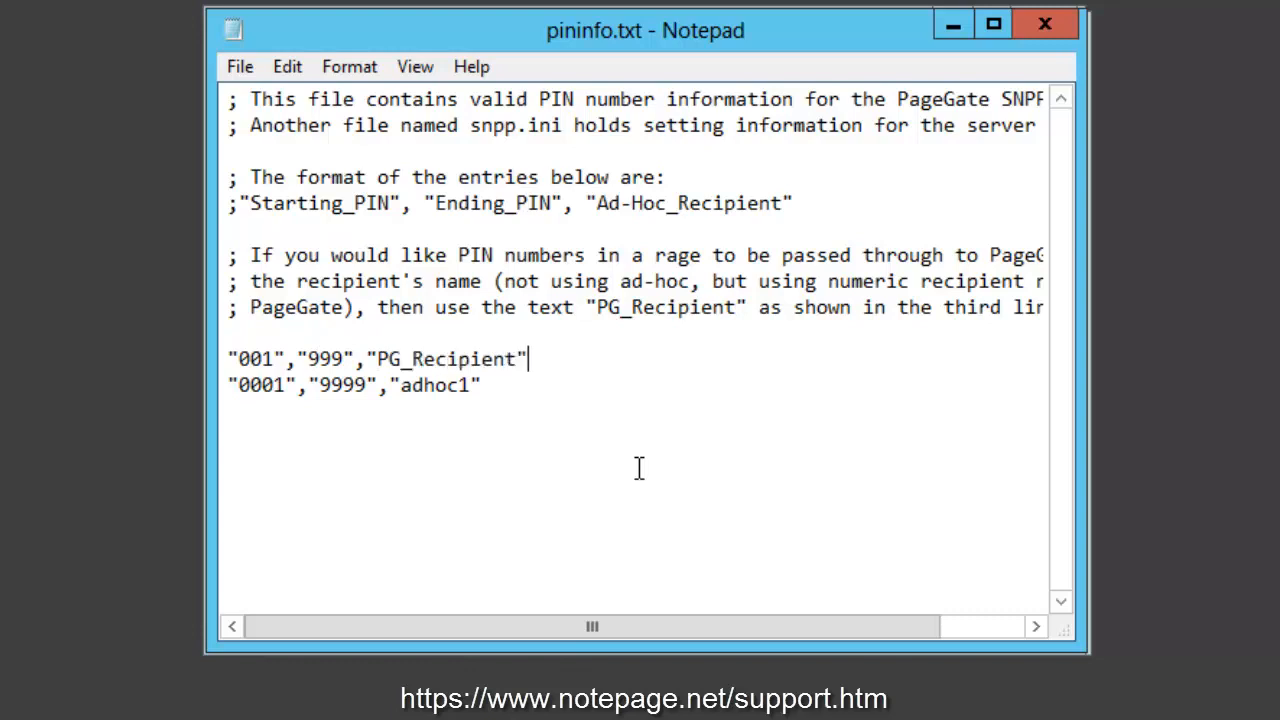
- Separate the two entries with a blank line and review their ranges and their PG_Recipient and adhoc1 fields
double_click(266, 362)
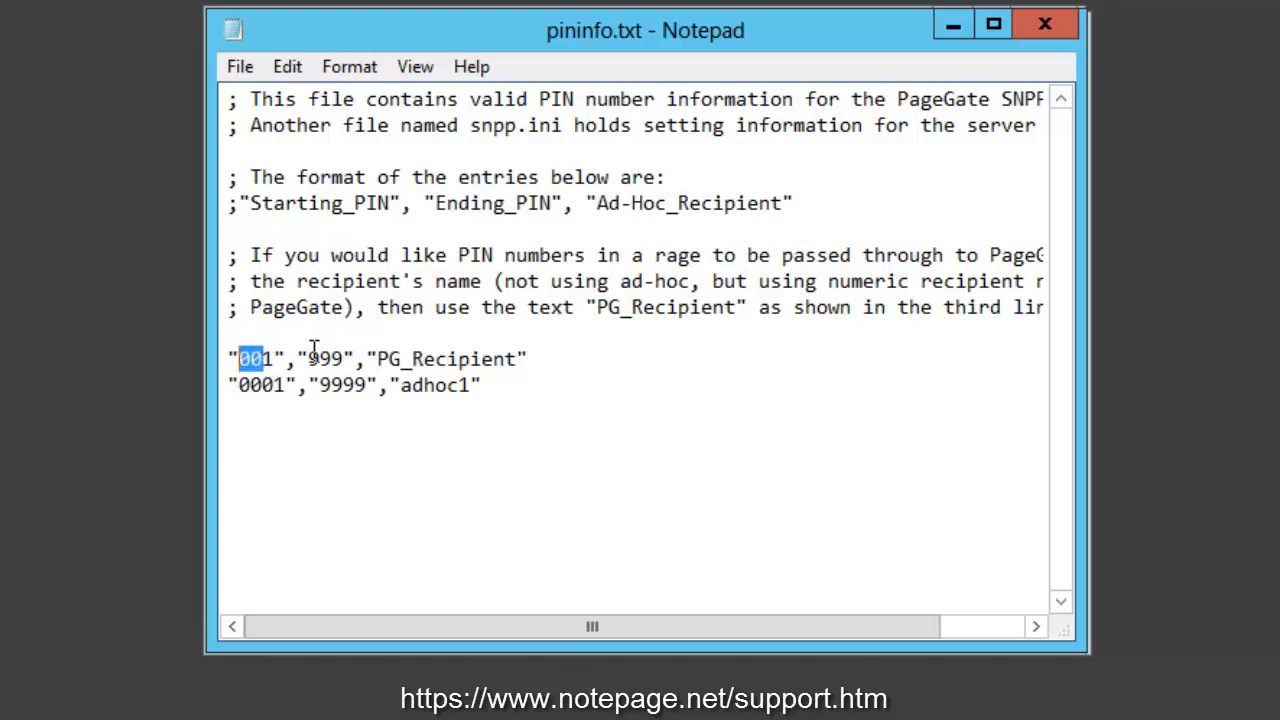
left_click_drag(307, 360, 518, 359)
double_click(466, 390)
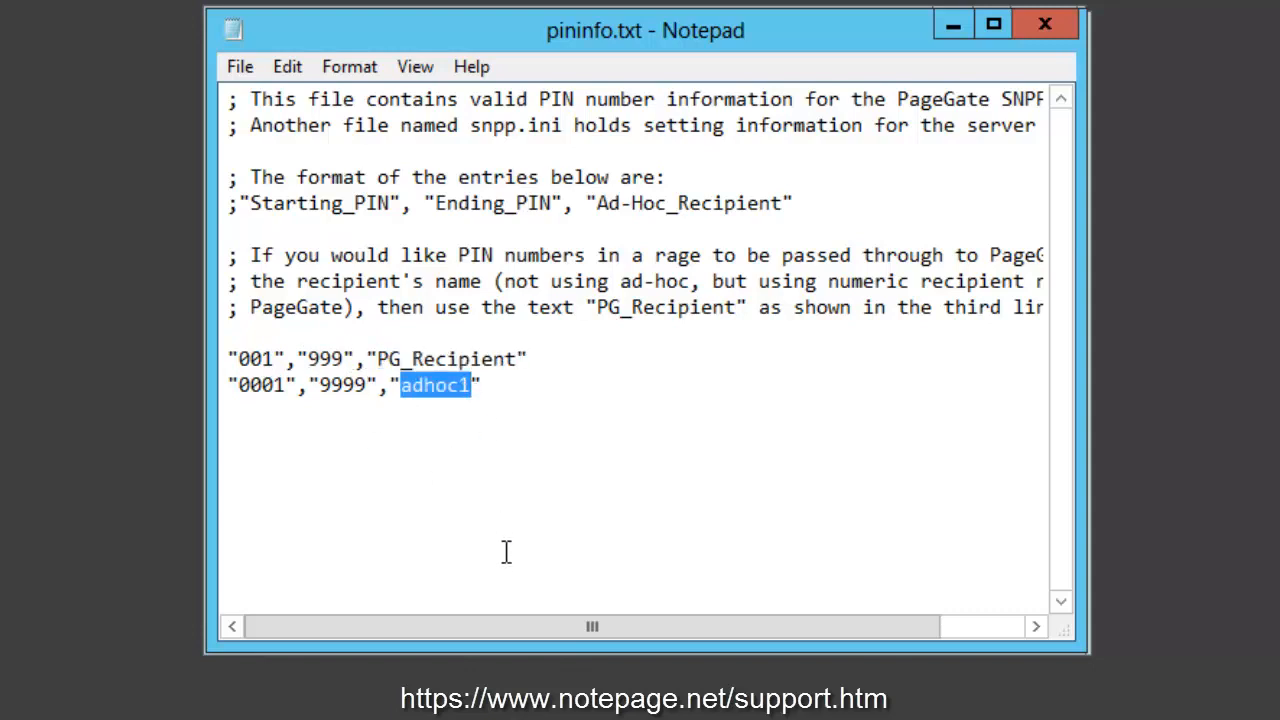
left_click(556, 455)
left_click(550, 357)
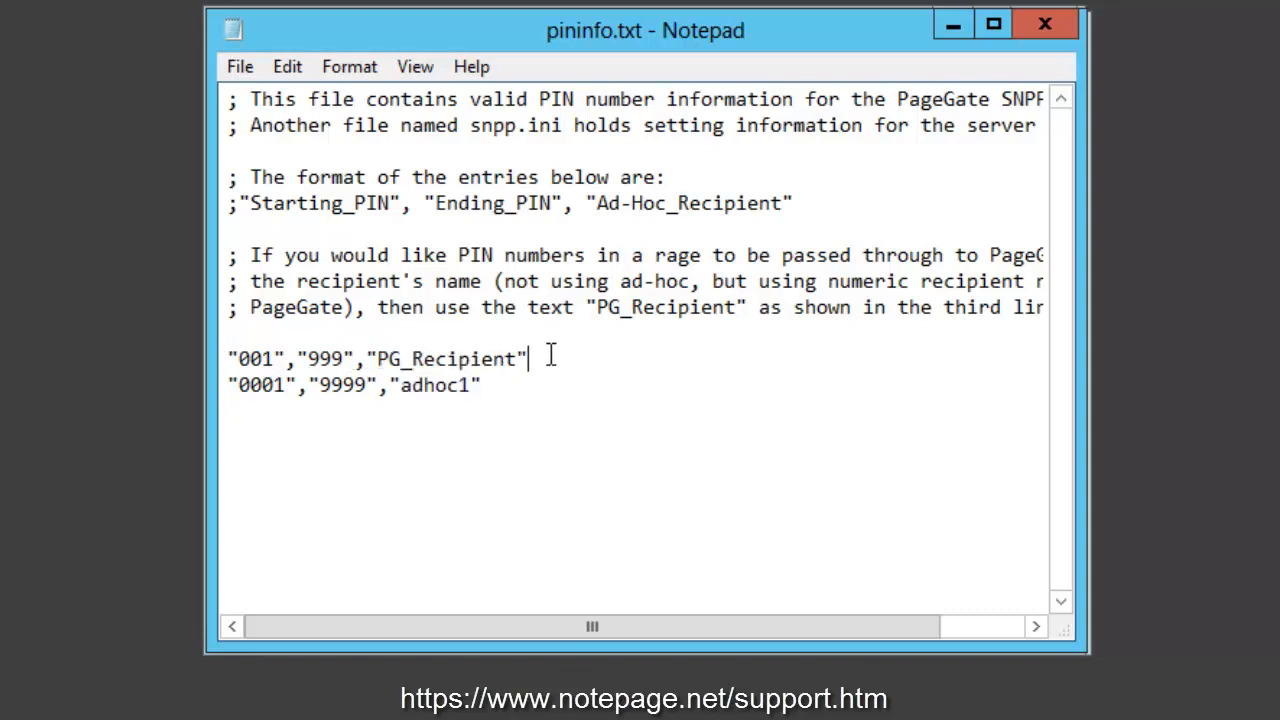
key("Return")
left_click_drag(529, 360, 257, 372)
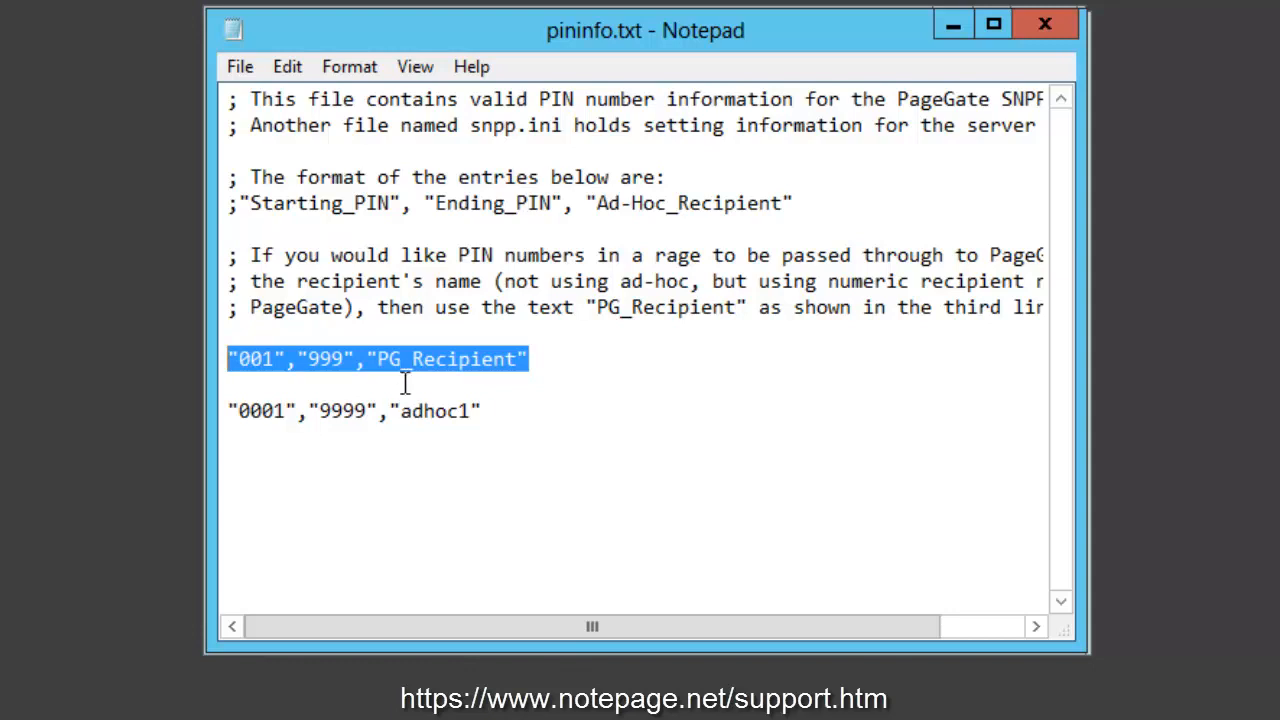
left_click(380, 358)
left_click_drag(385, 358, 518, 358)
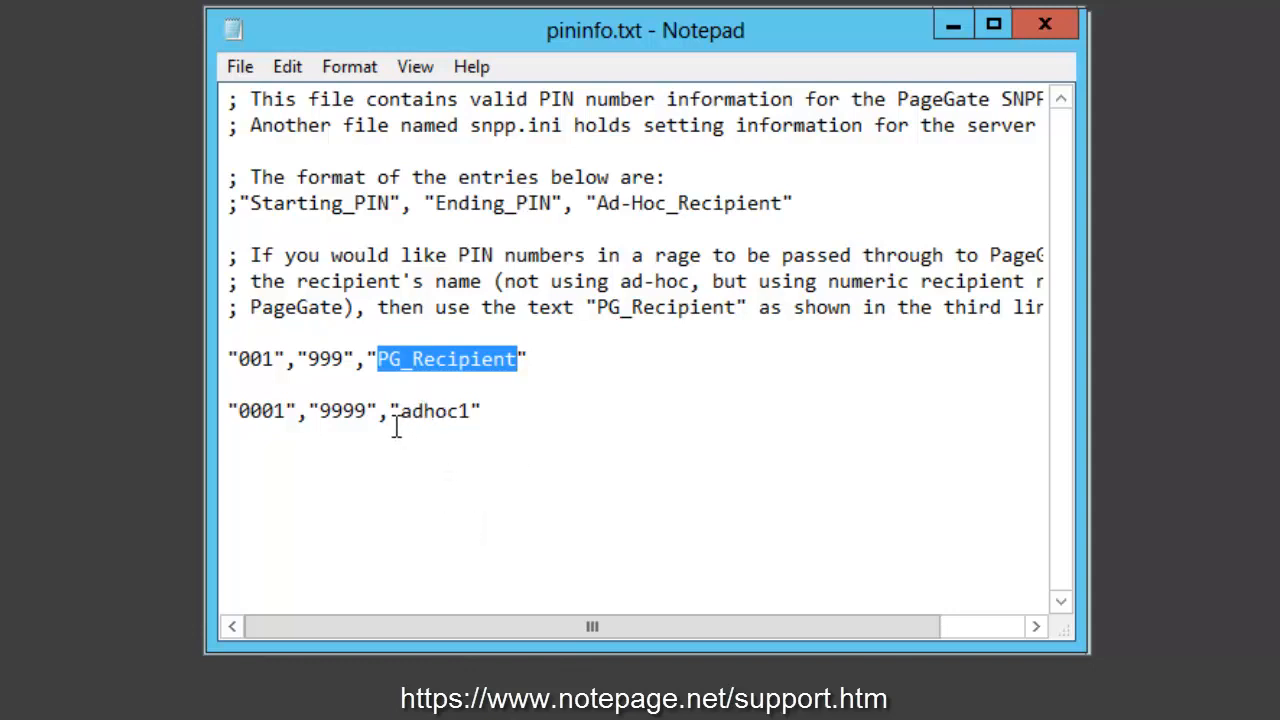
left_click_drag(401, 411, 471, 412)
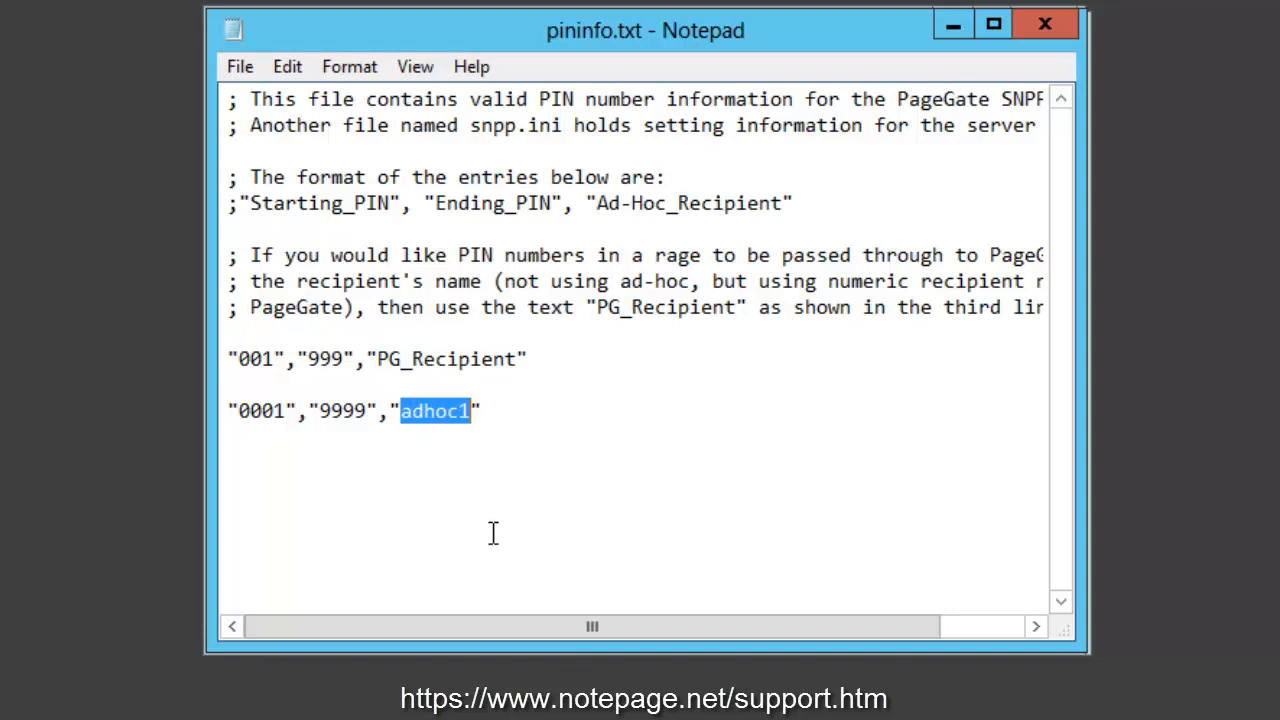
- Add the alphanumeric entry "A001","Z999","PG_Recipient" below the adhoc1 entry, separated by a blank line
left_click(526, 449)
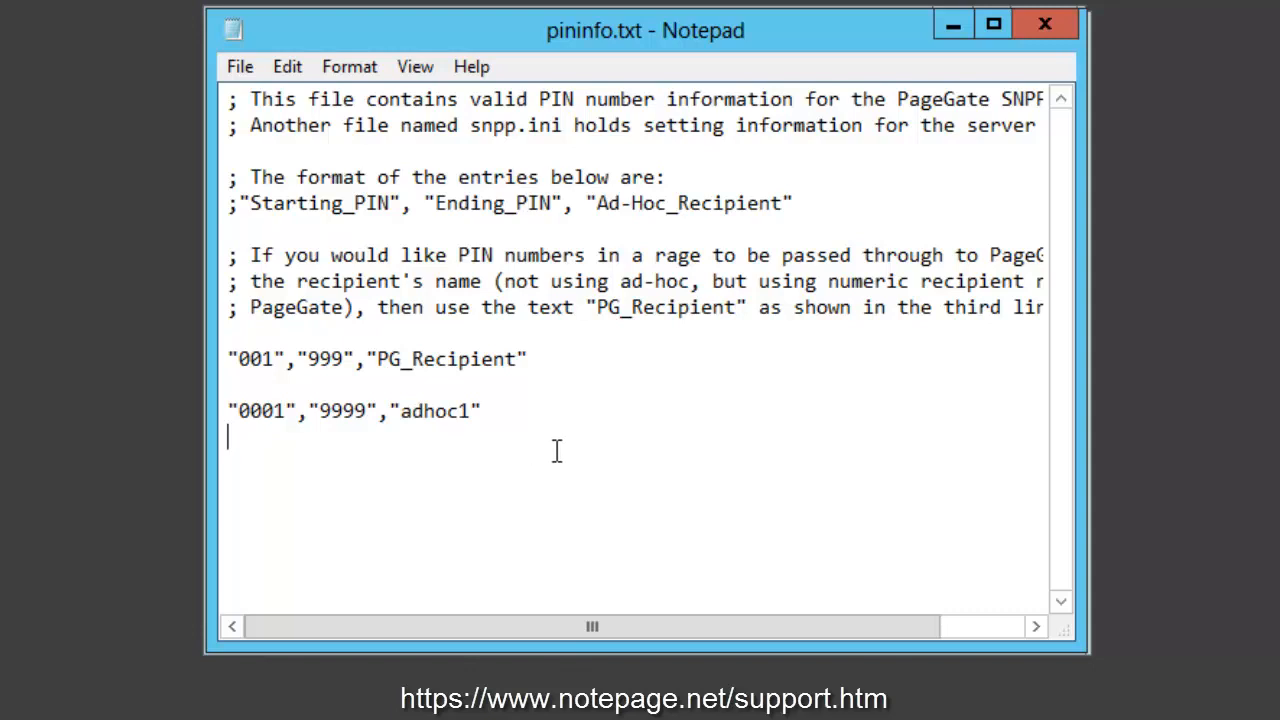
key("Return")
type("\"A")
key("BackSpace")
type("A001\",\"Z999\"")
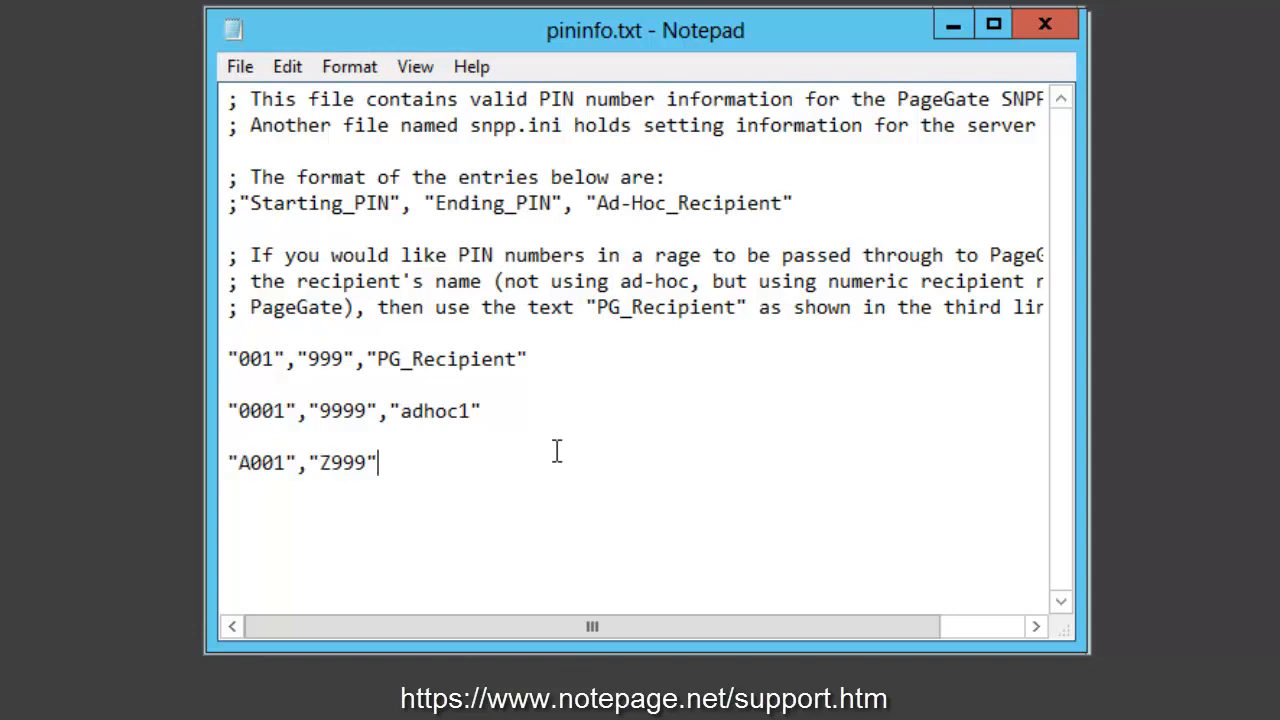
type(",\"PG_Re")
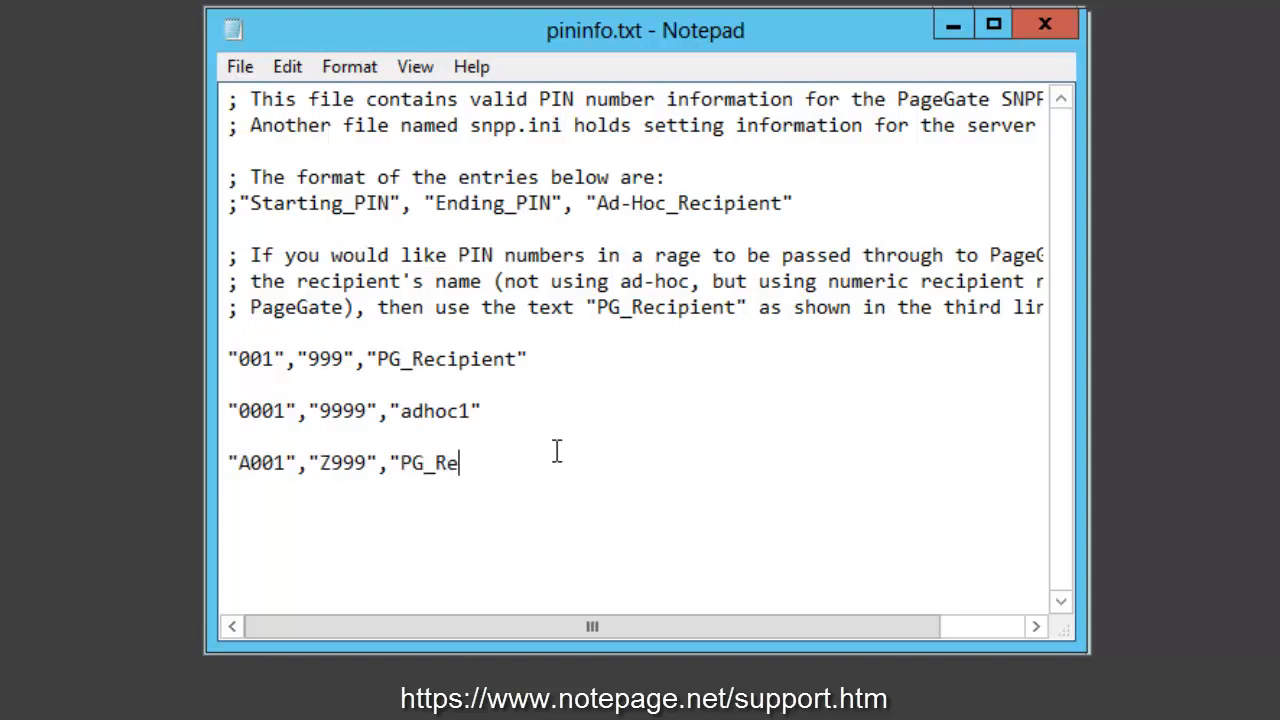
type("cipient\"")
left_click_drag(298, 462, 226, 460)
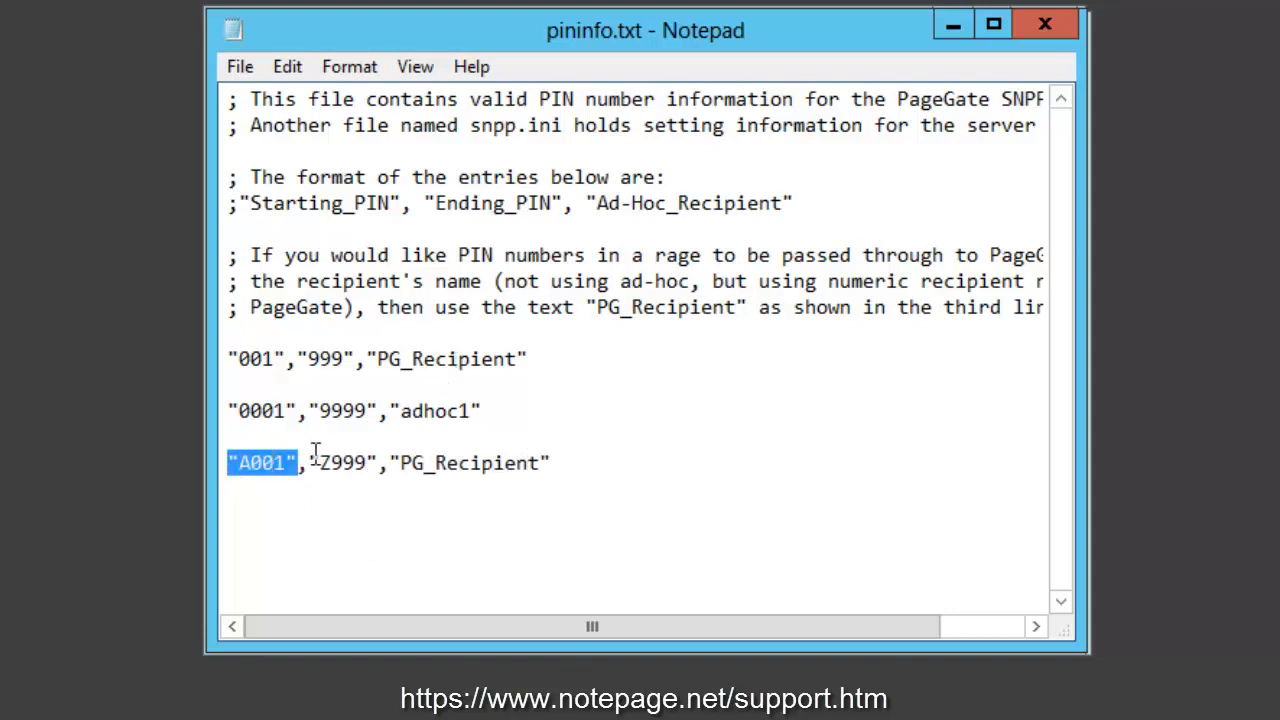
left_click_drag(309, 453, 617, 483)
left_click(392, 462)
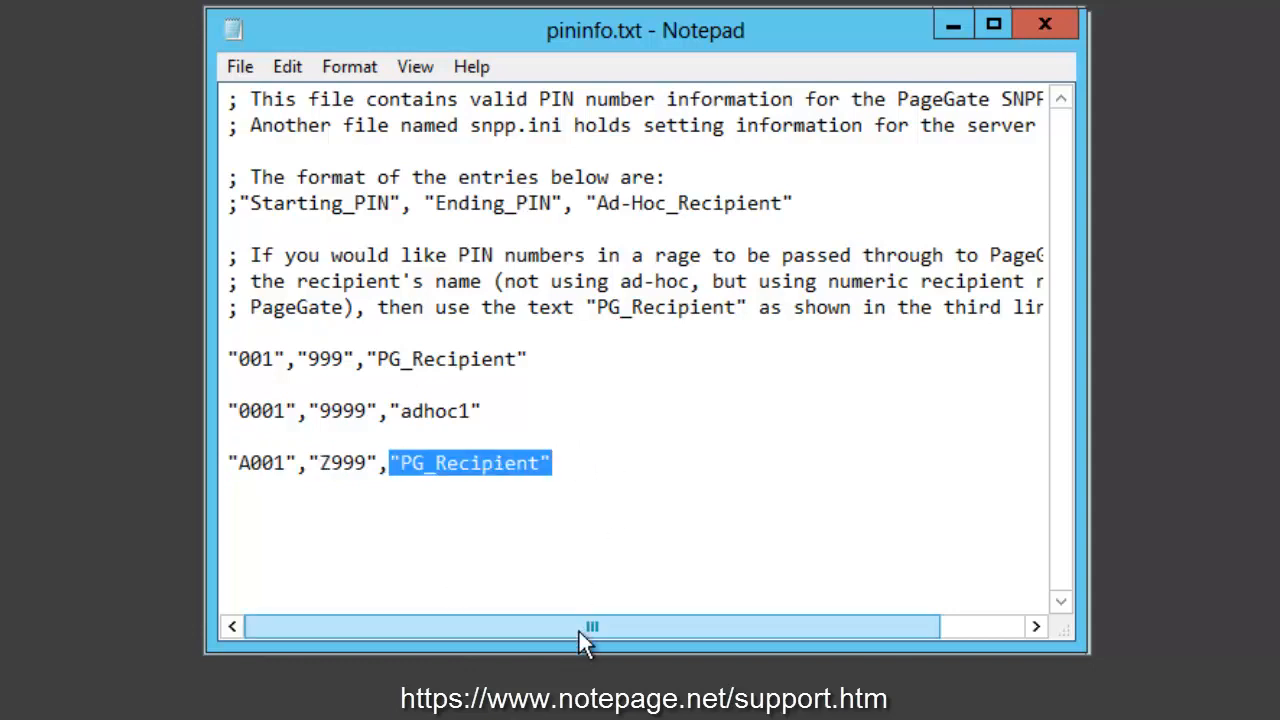
- Add the wildcard entry "*","*","PG_Recipient" below the A001 to Z999 entry, separated by a blank line
left_click(608, 459)
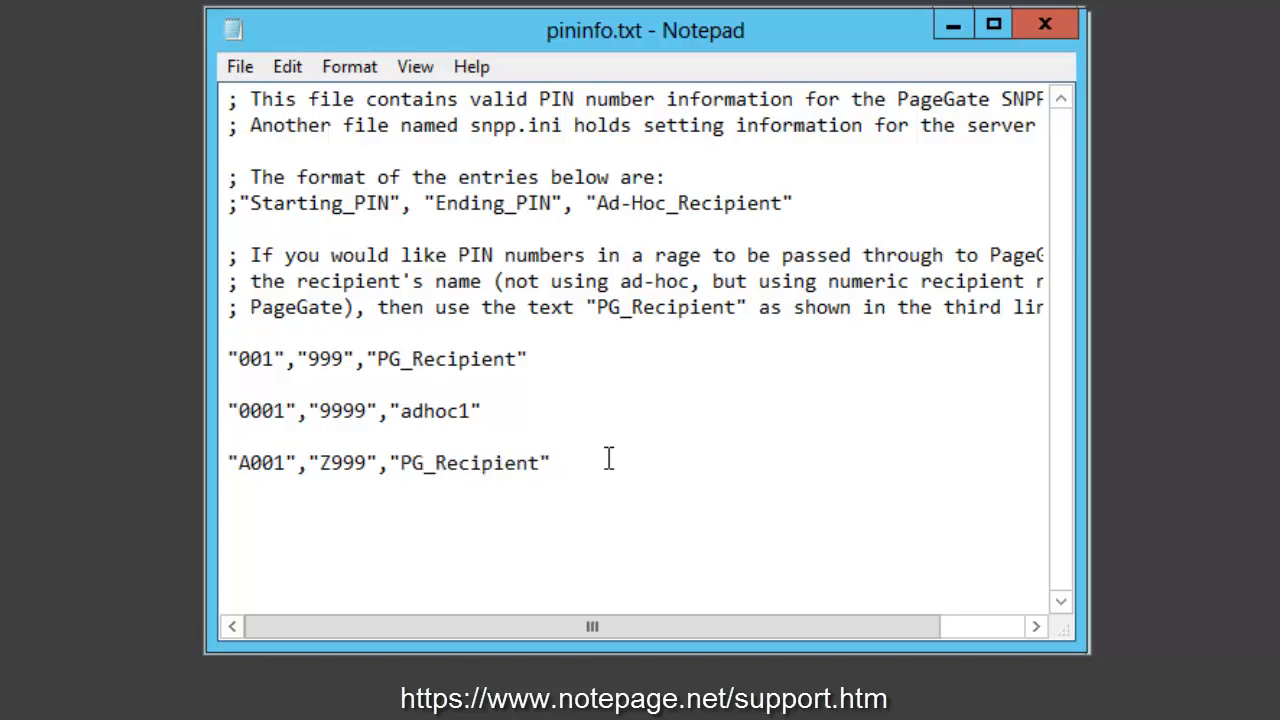
key("Return")
type("\"*\",\"*\",\"")
key("BackSpace")
type("PG_R")
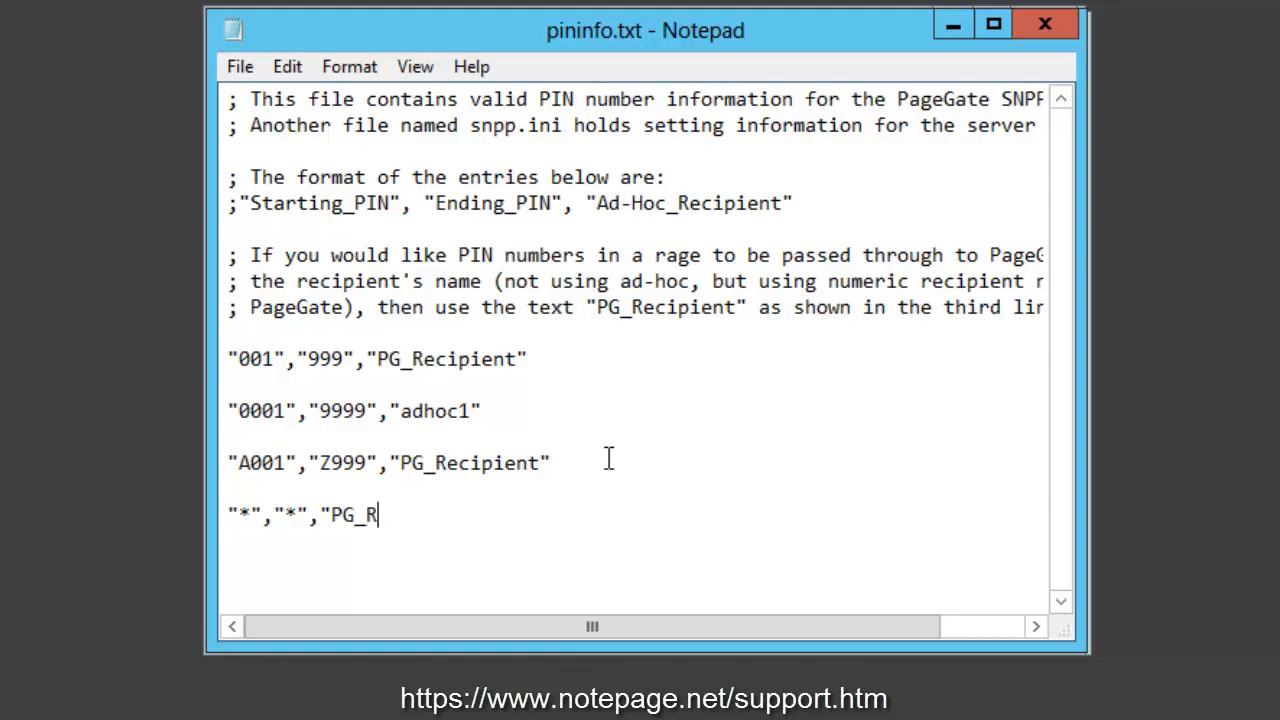
type("ecipient\"")
- Add a second wildcard entry, "*","*","adhoc1", directly below the PG_Recipient wildcard, and compare the two wildcard lines
key("Return")
type("\"")
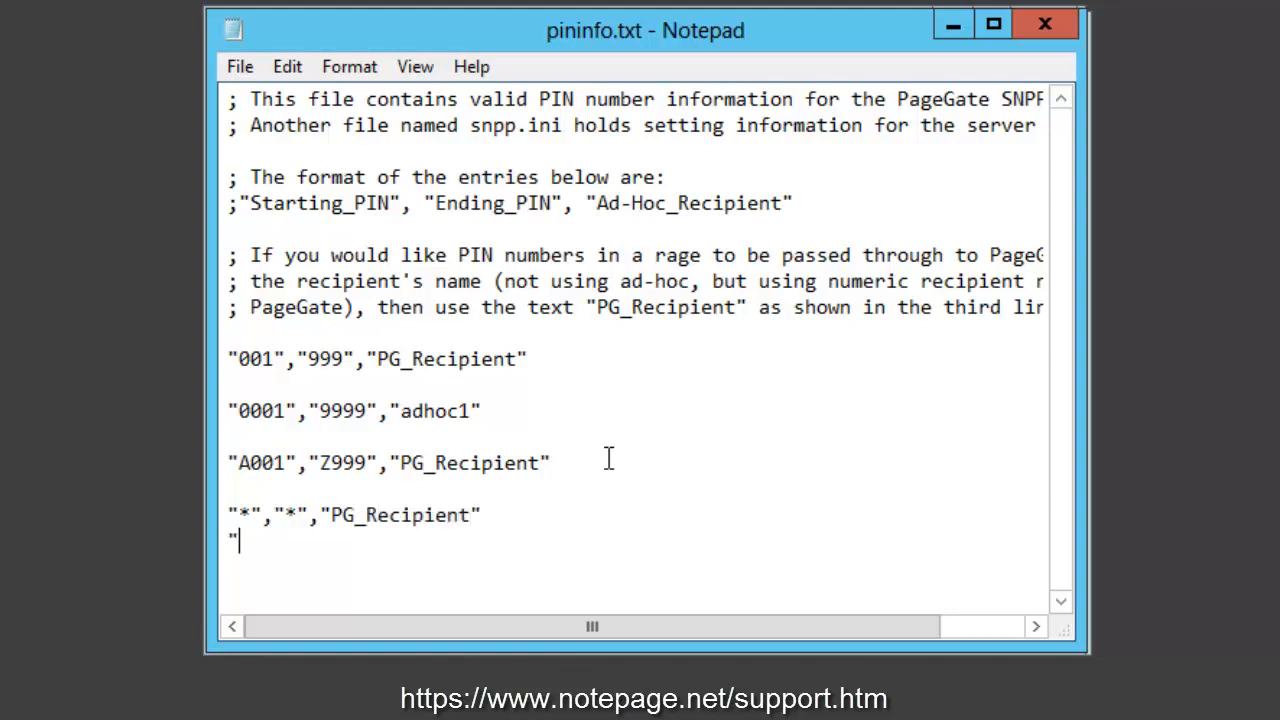
type("*\",\"*\",")
key("BackSpace")
type("\",\"a")
key("BackSpace")
type("adhoc1\"")
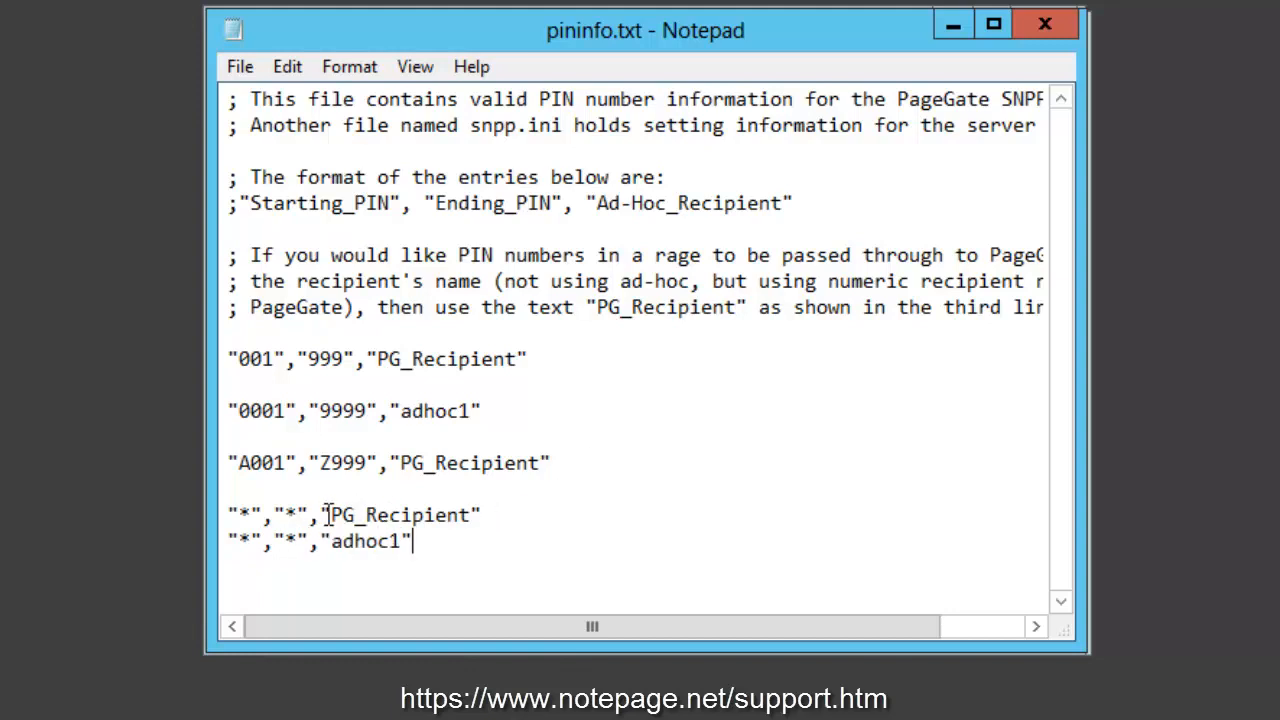
left_click_drag(500, 513, 229, 515)
left_click_drag(434, 545, 231, 540)
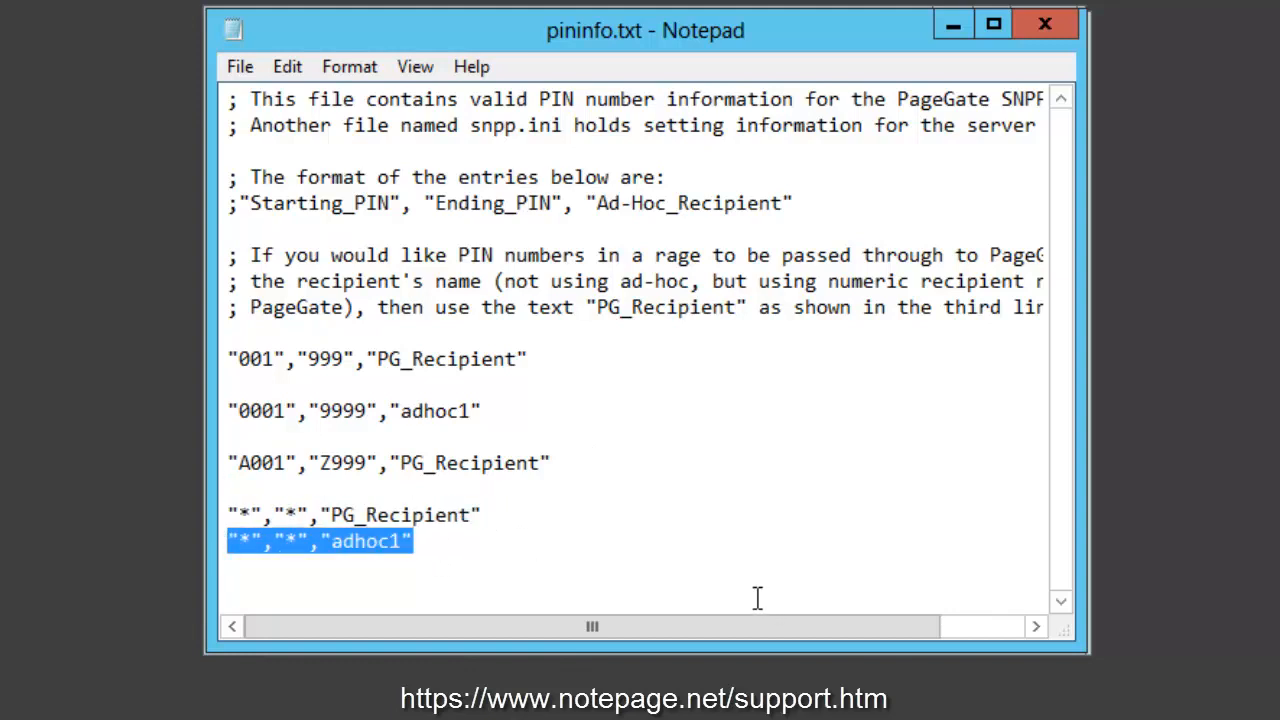
- Delete all entries below the "001","999","PG_Recipient" line, and close pininfo.txt with the changes saved
left_click_drag(738, 569, 197, 383)
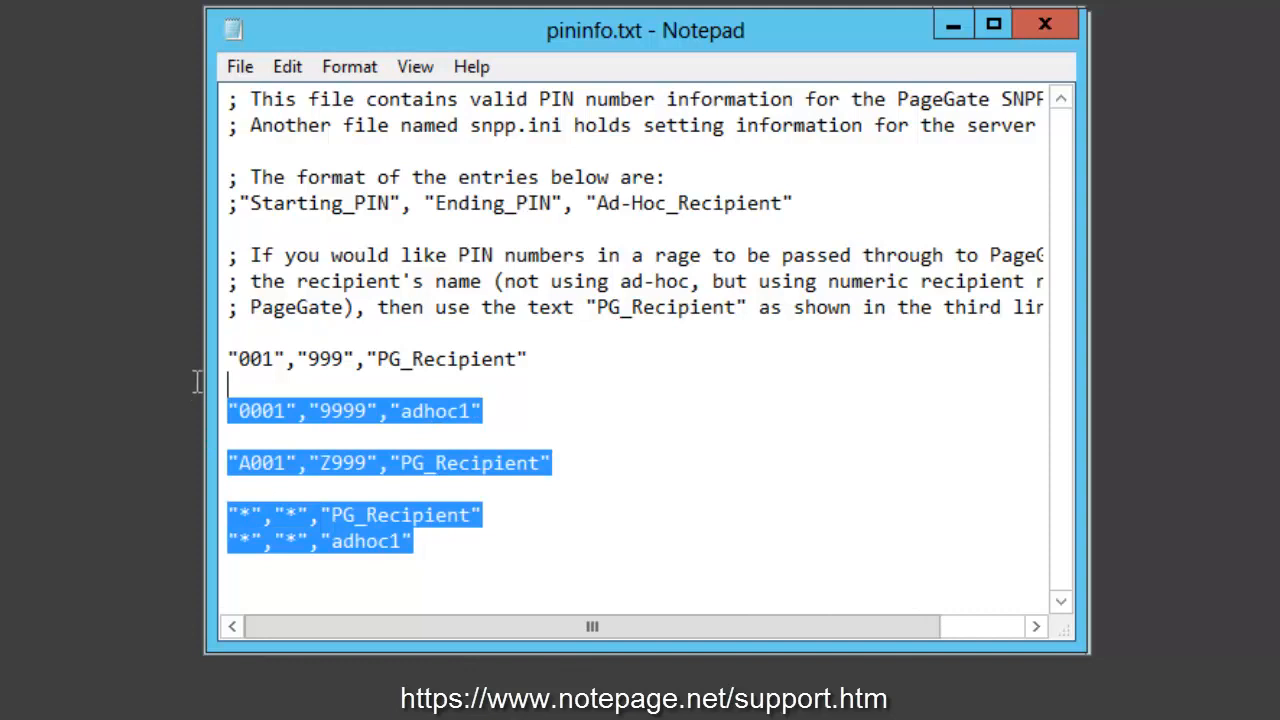
key("Delete")
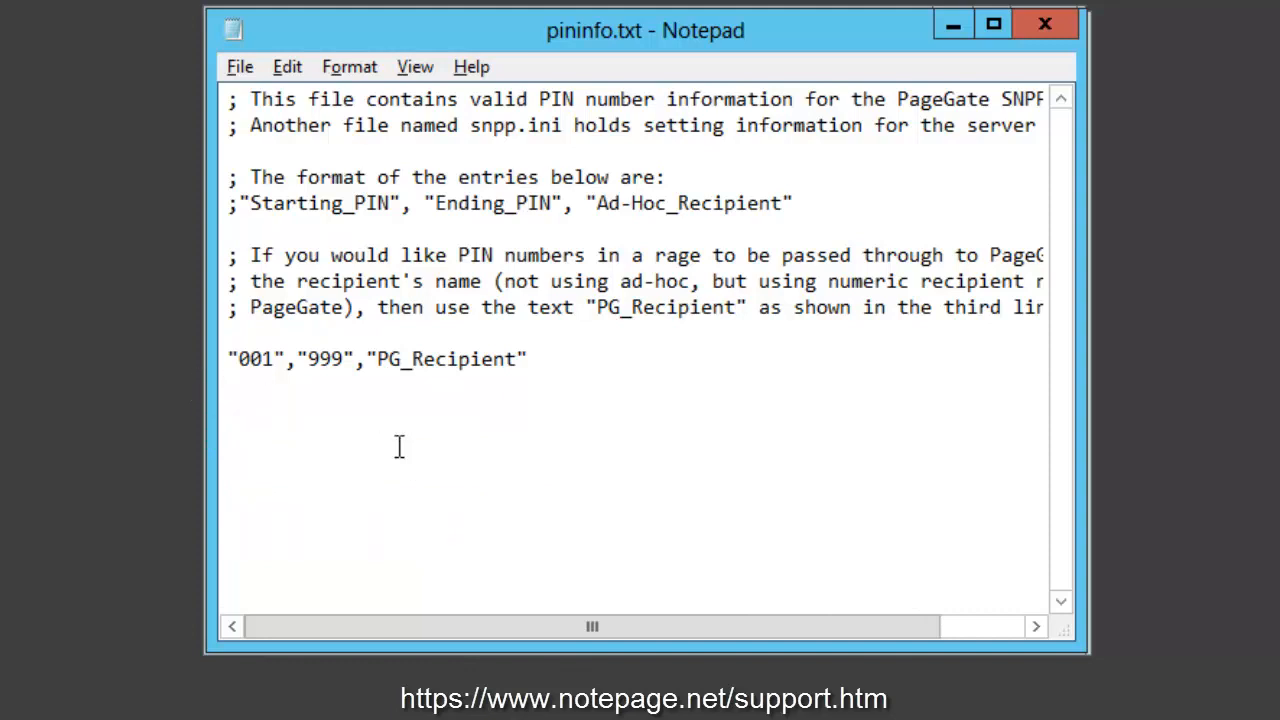
key("alt+f")
key("x")
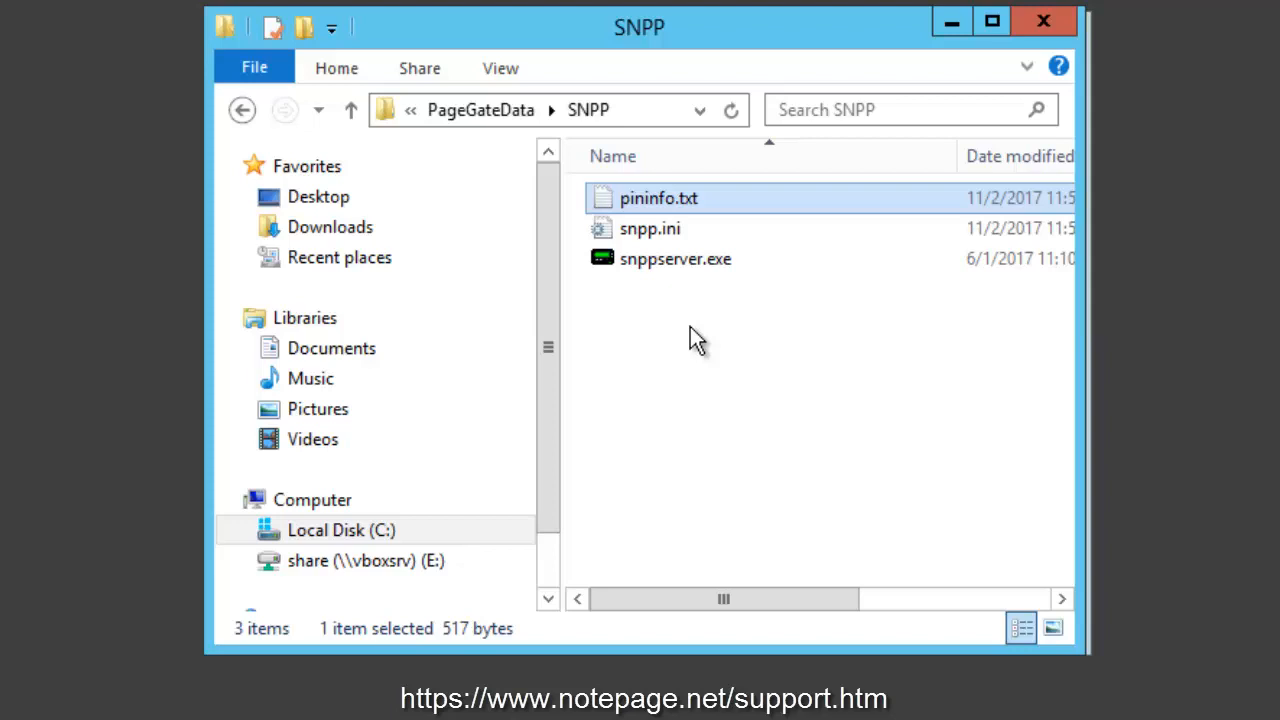
- Run snppserver.exe from the SNPP folder to check the settings in its startup log, and close the server window
double_click(690, 266)
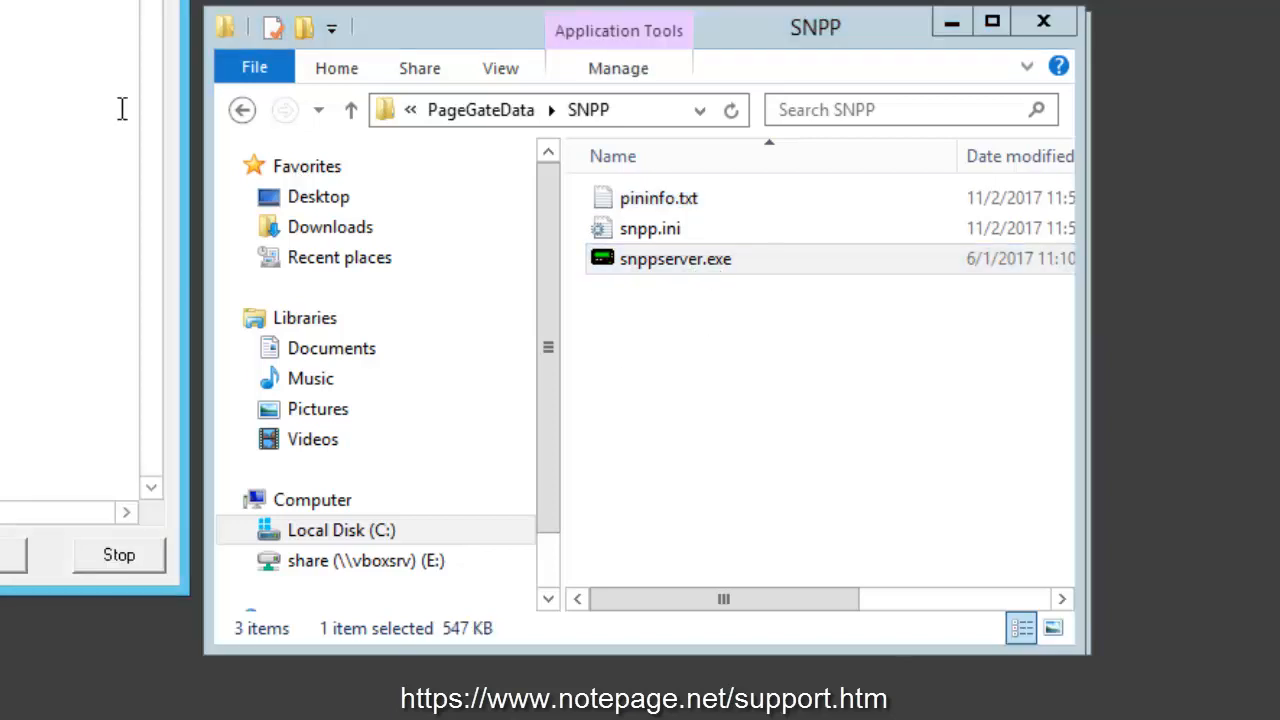
left_click_drag(570, 35, 572, 36)
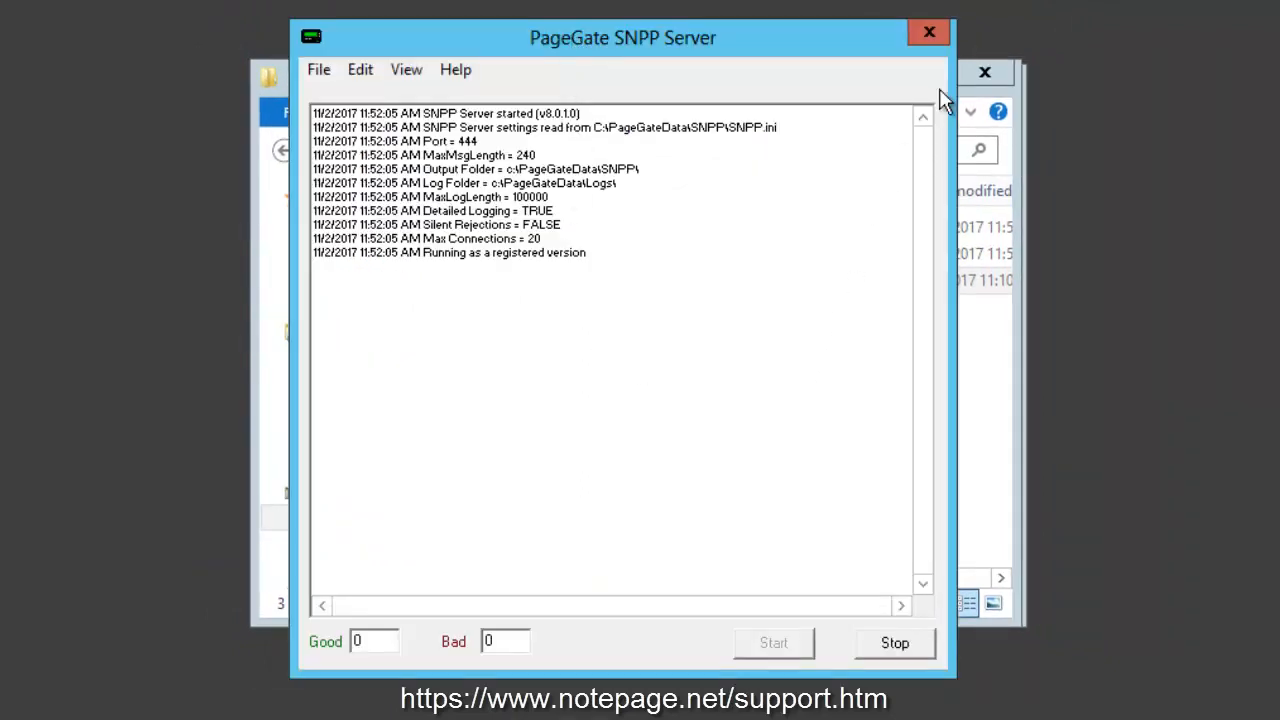
left_click(925, 38)
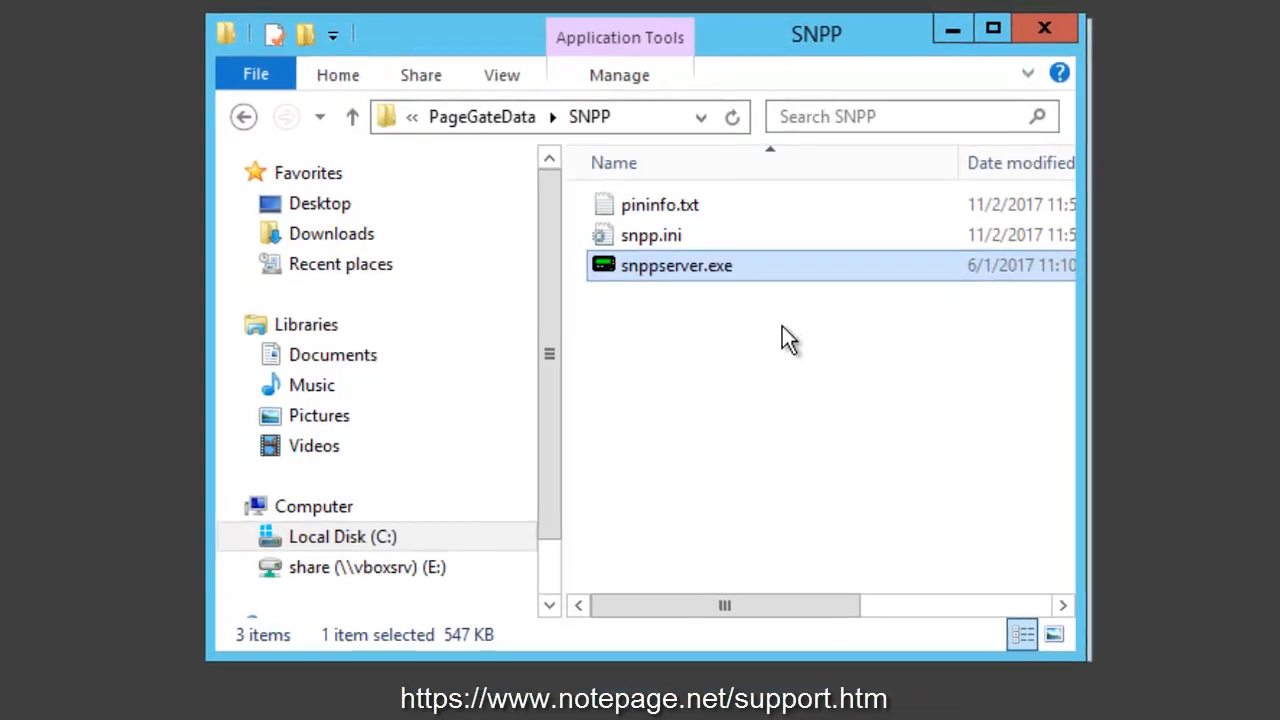
left_click(772, 335)
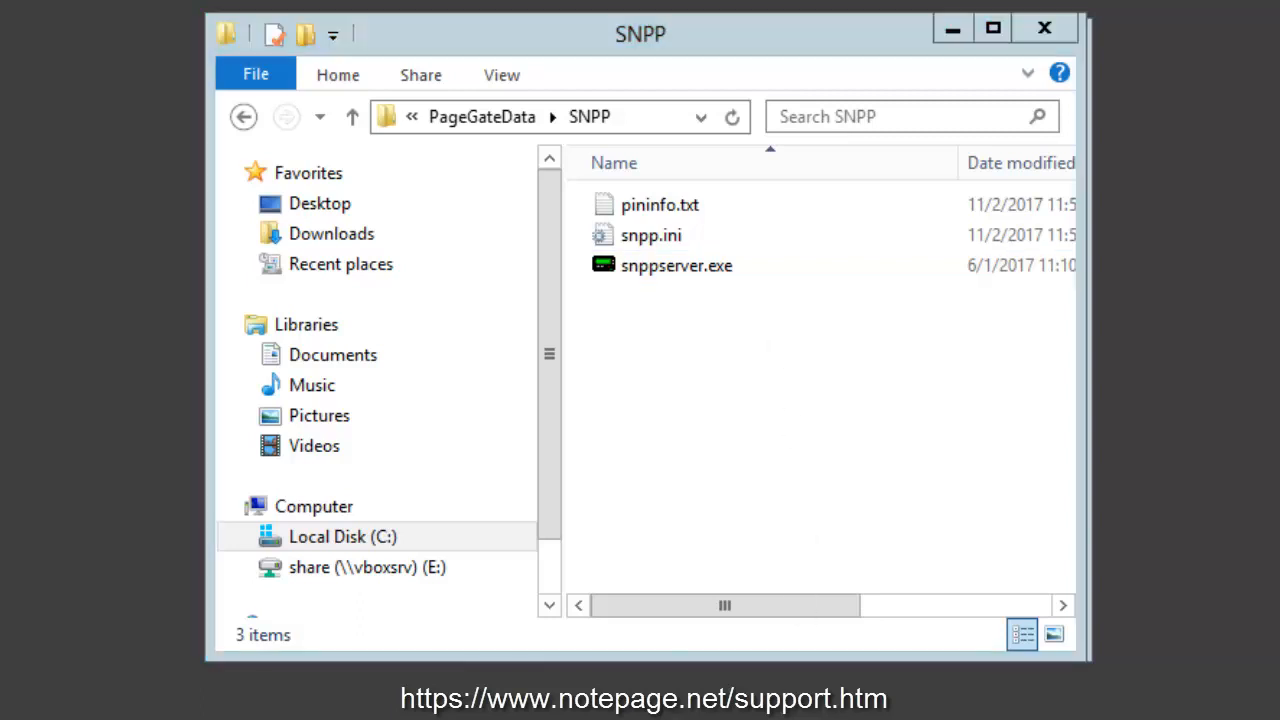
- Open a Command Prompt and move its window fully into view over the SNPP folder
left_click(749, 555)
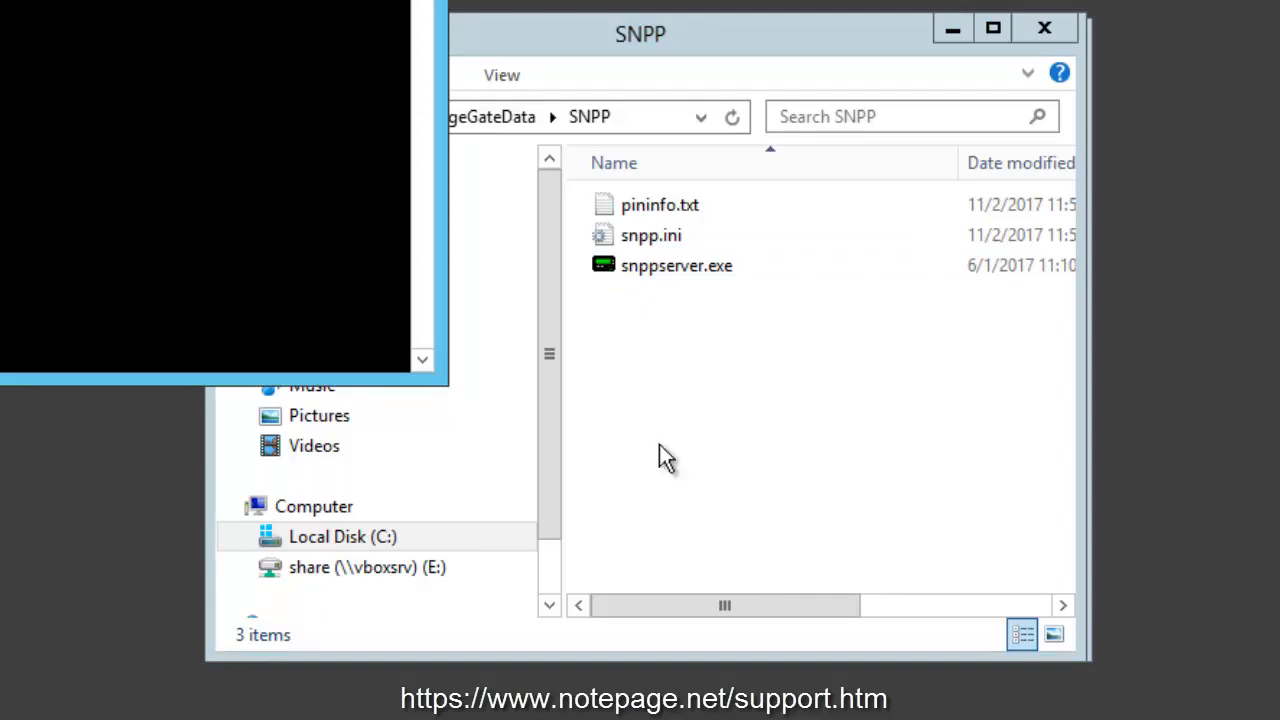
left_click_drag(0, 0, 556, 146)
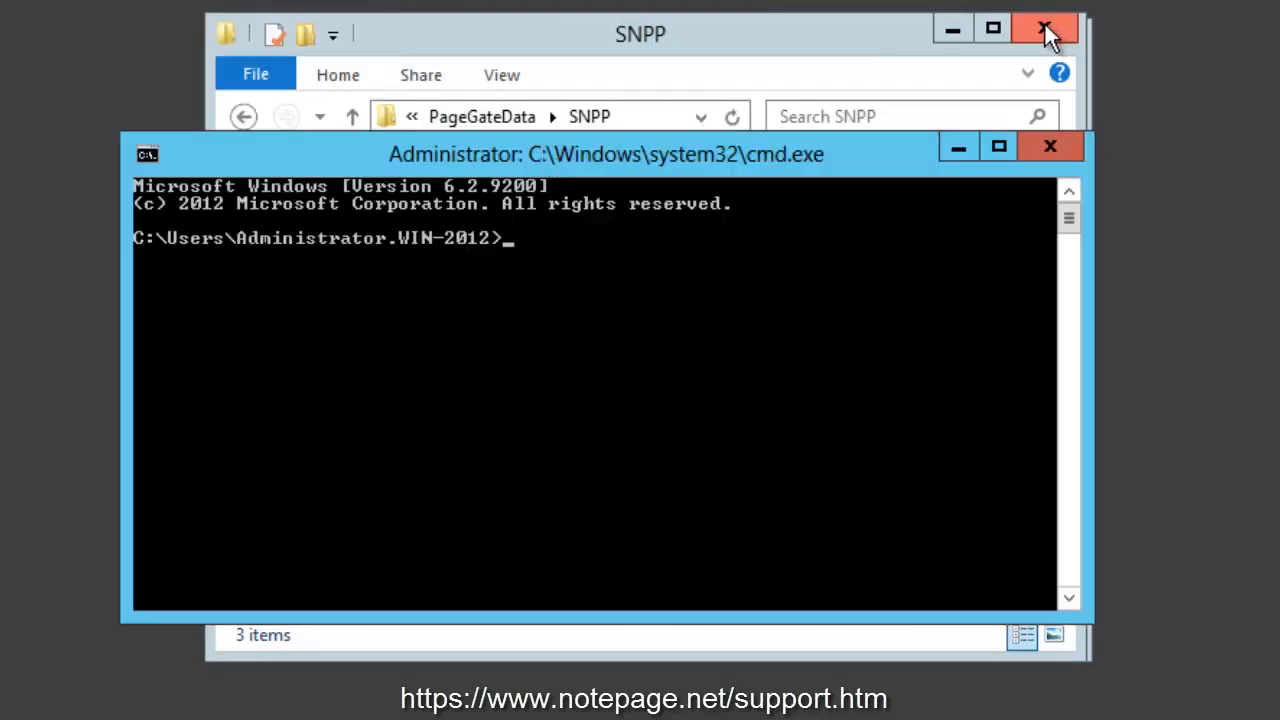
left_click_drag(580, 169, 600, 158)
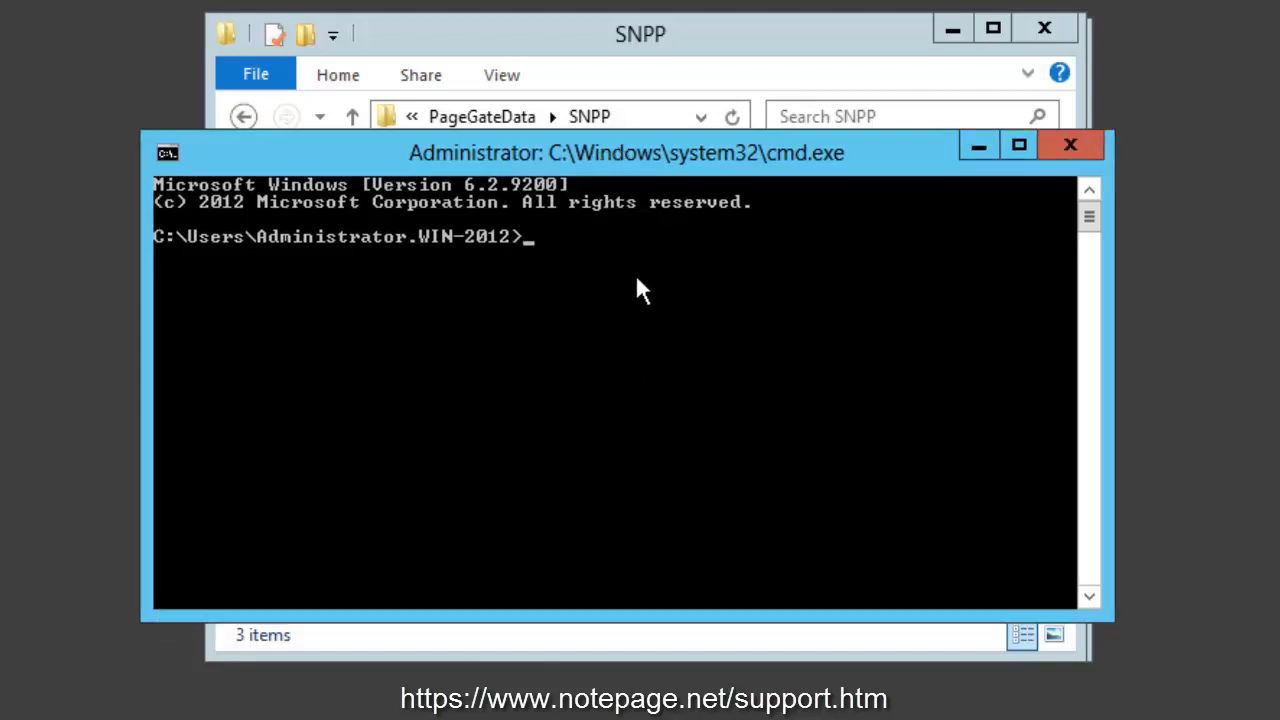
- Change the command line's working directory to C:\PageGateData\SNPP, going through the drive root and the pagegatedata folder
type("cd\\")
key("Return")
type("cd pa")
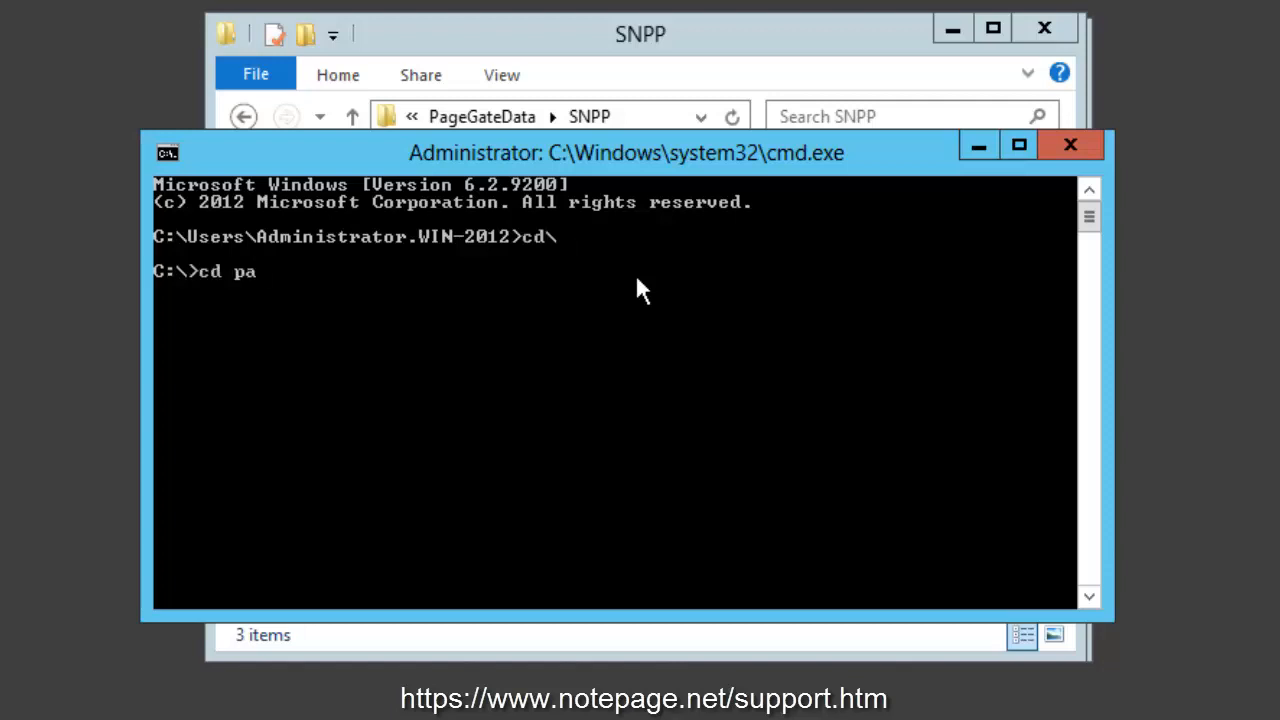
type("gegatedata")
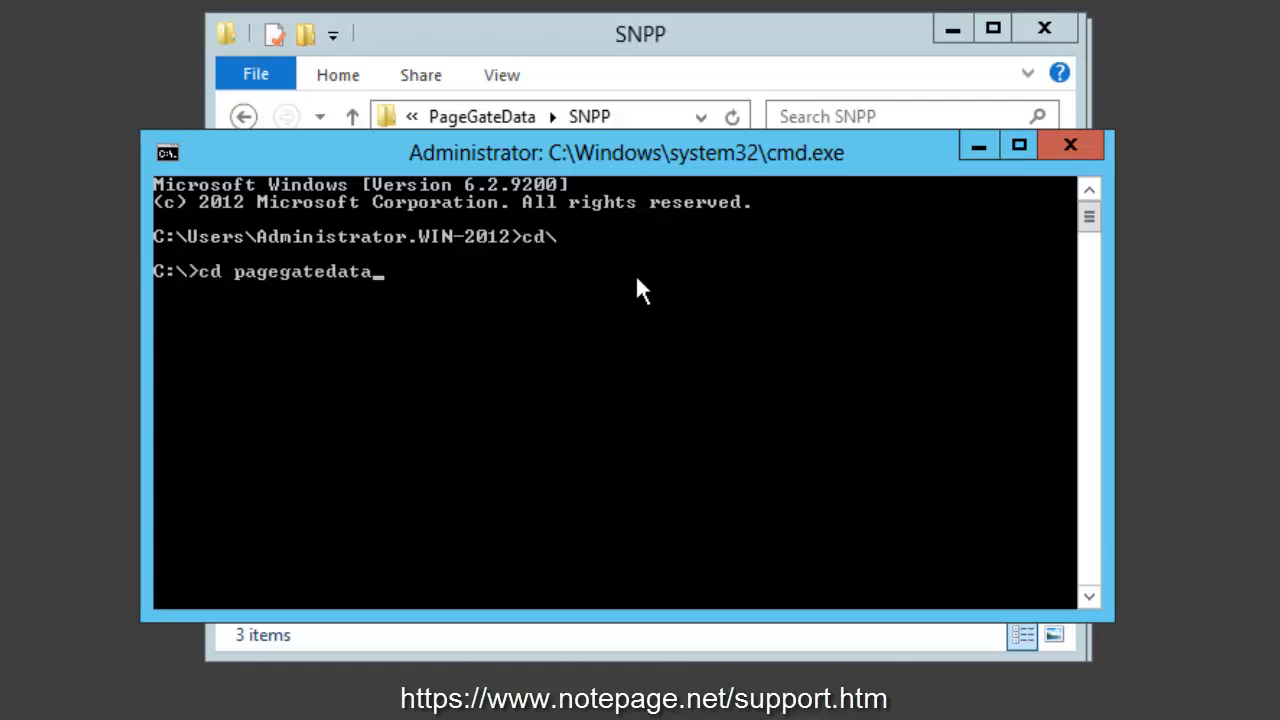
key("Return")
type("cd snpp")
key("Return")
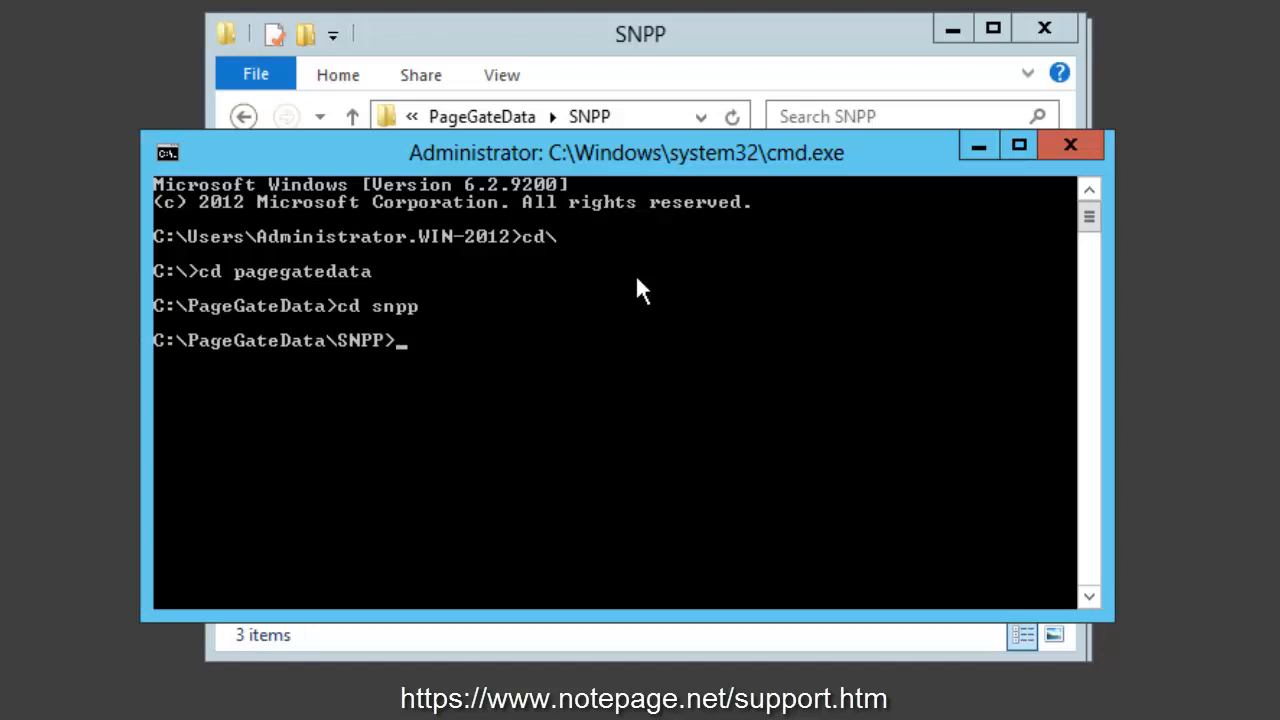
- Register the SNPP server as a service with snppserver /reinstall, and exit the Command Prompt
type("snppserver")
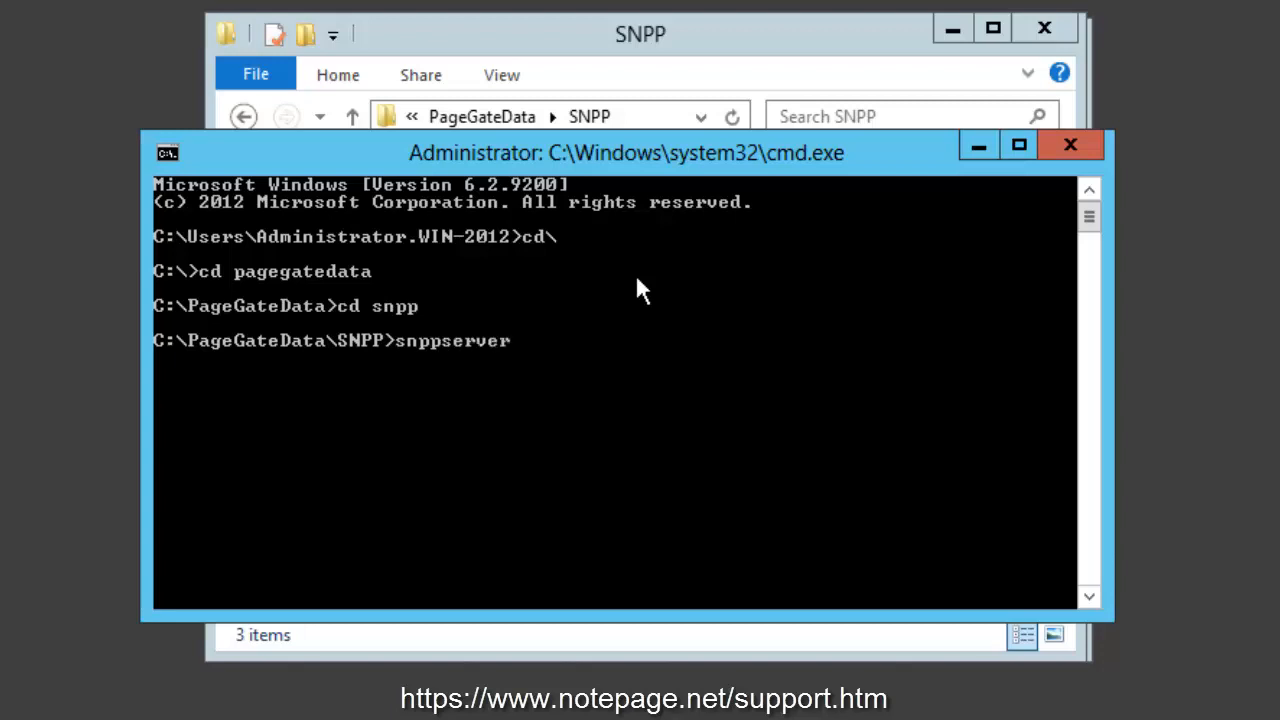
type(" /reinstall")
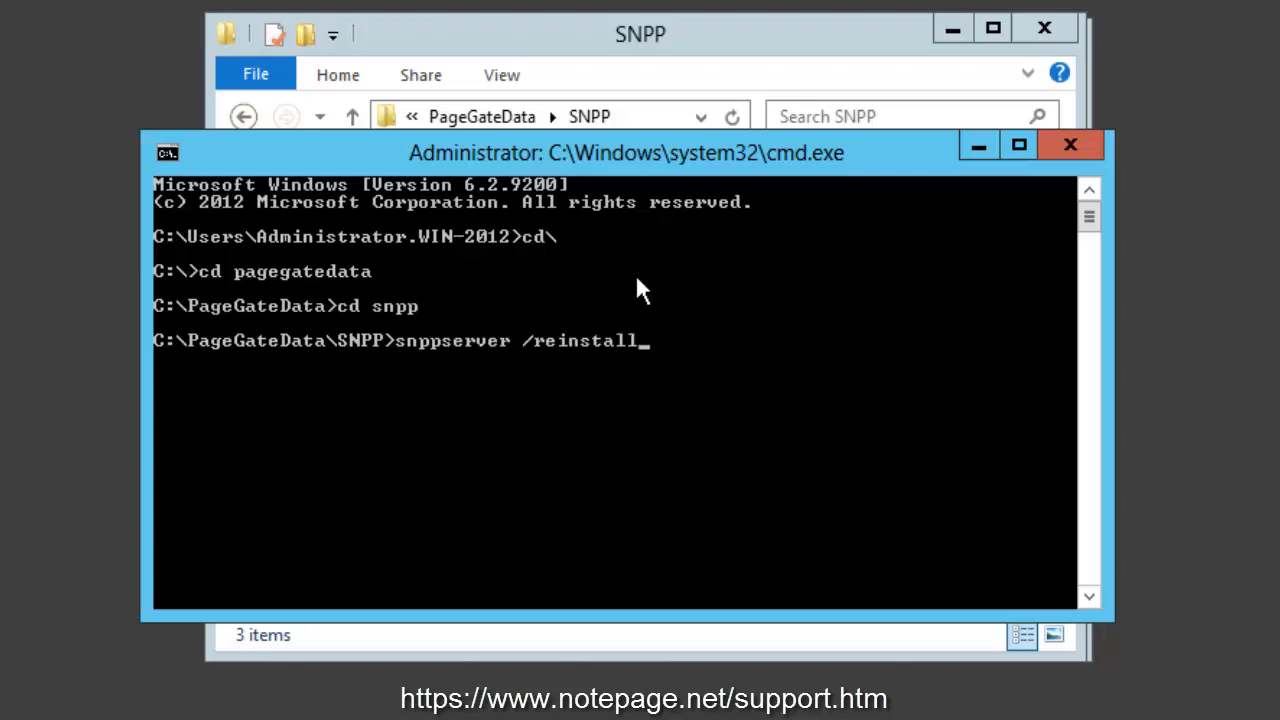
key("Return")
type("ex")
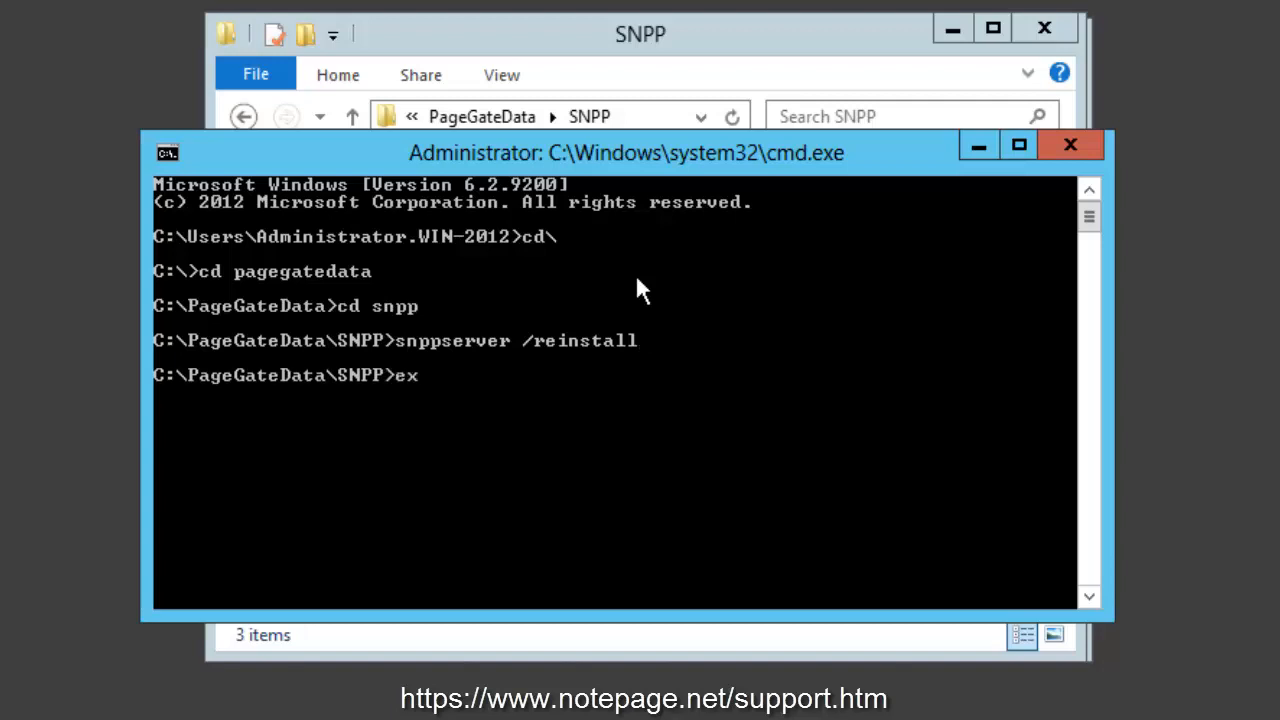
type("it")
key("Return")
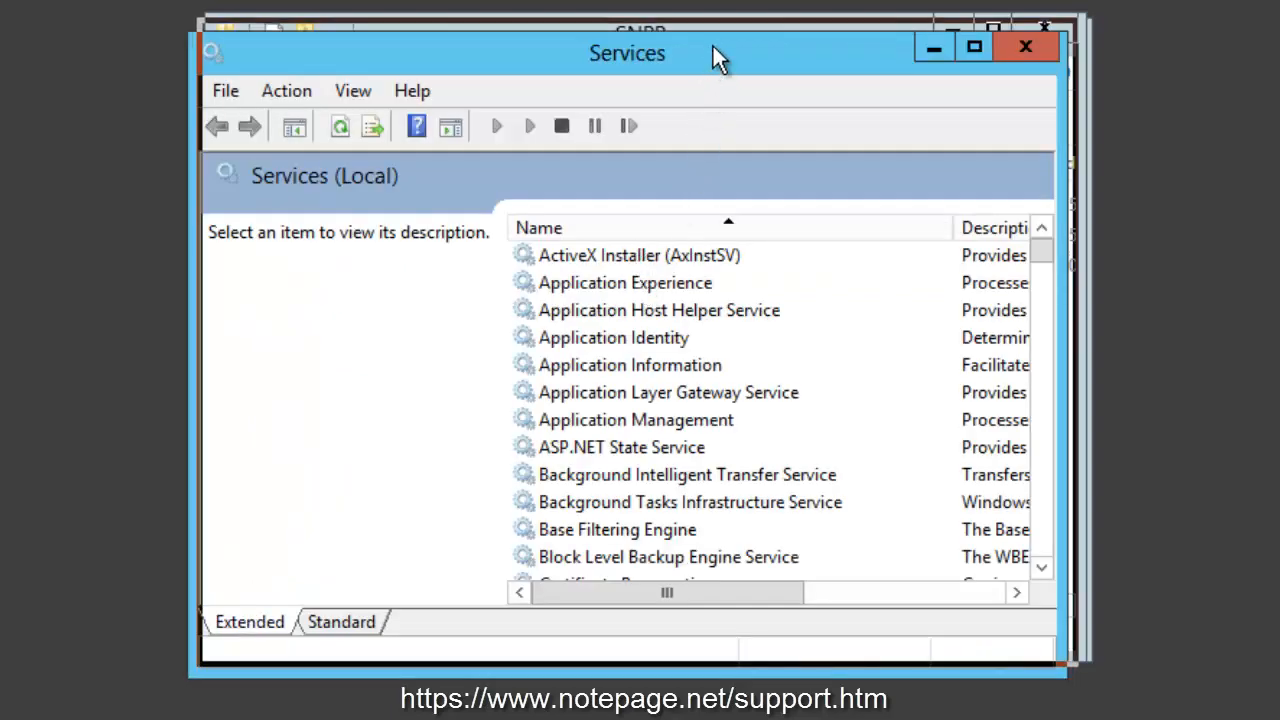
- Start the PageGate SNPP Server service in Windows Services, and close the Services and SNPP folder windows
left_click_drag(712, 45, 722, 32)
left_click(697, 272)
key("p")
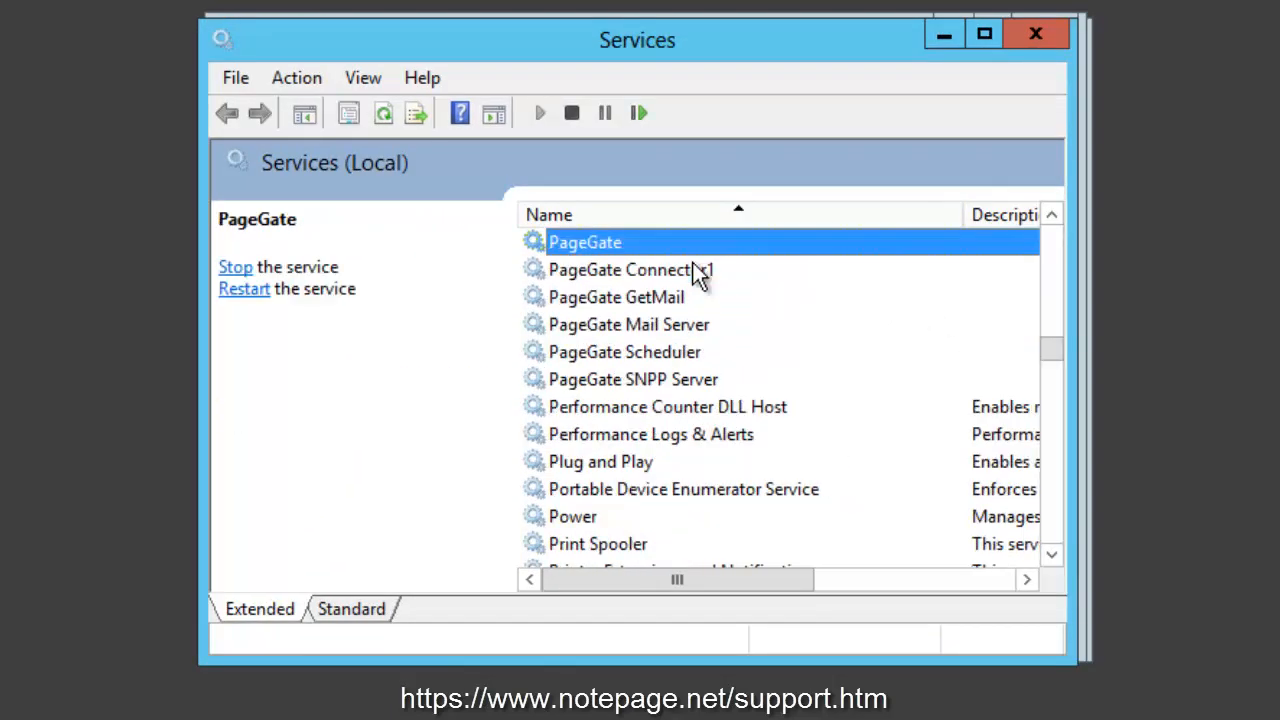
left_click(678, 388)
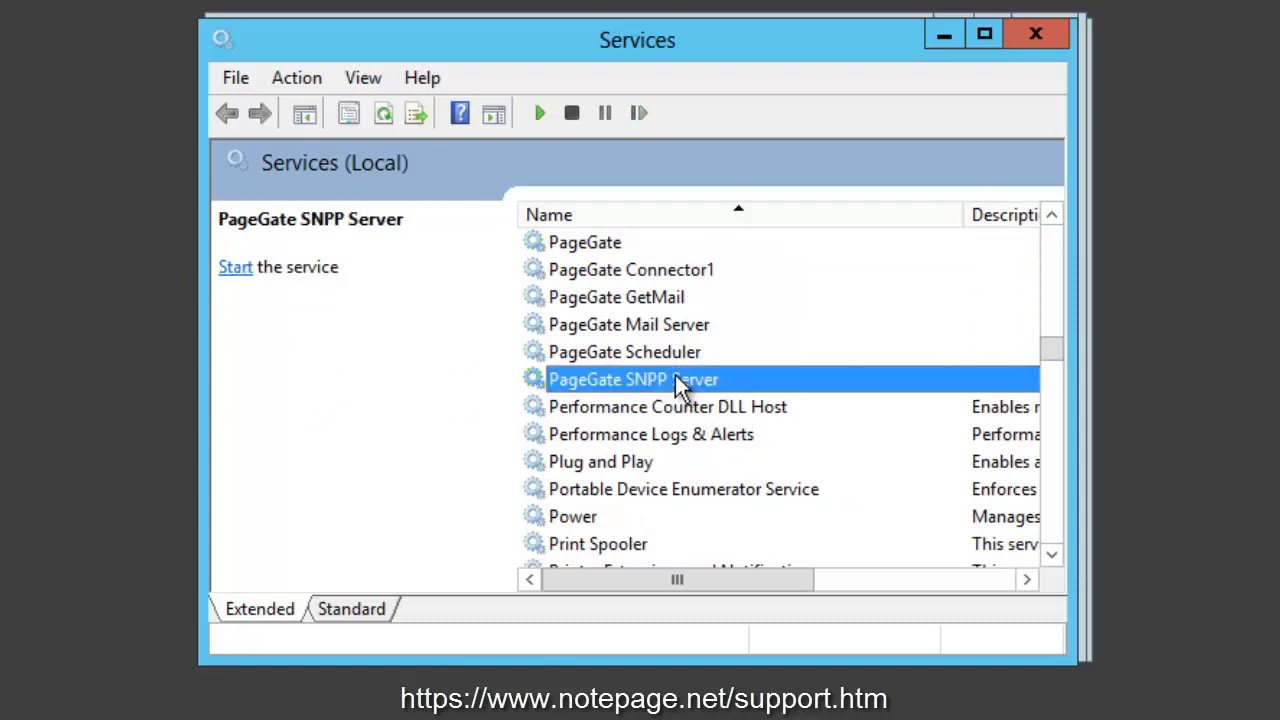
right_click(675, 377)
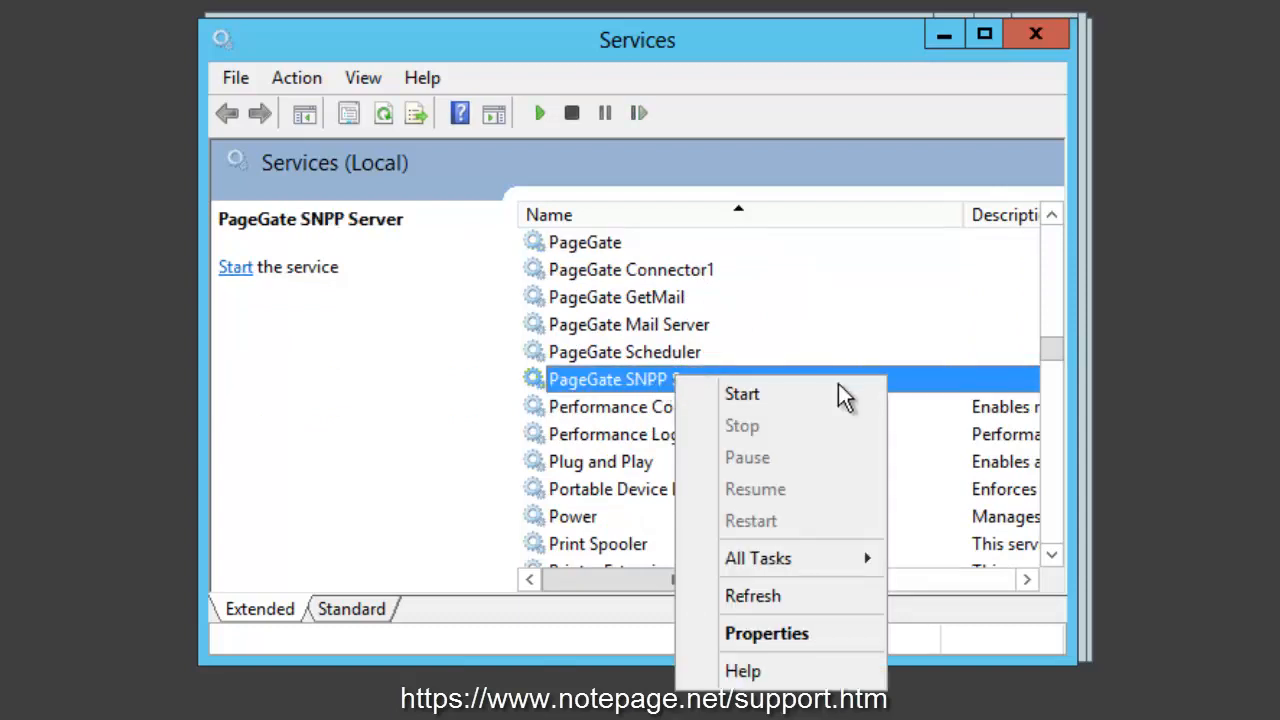
left_click(860, 404)
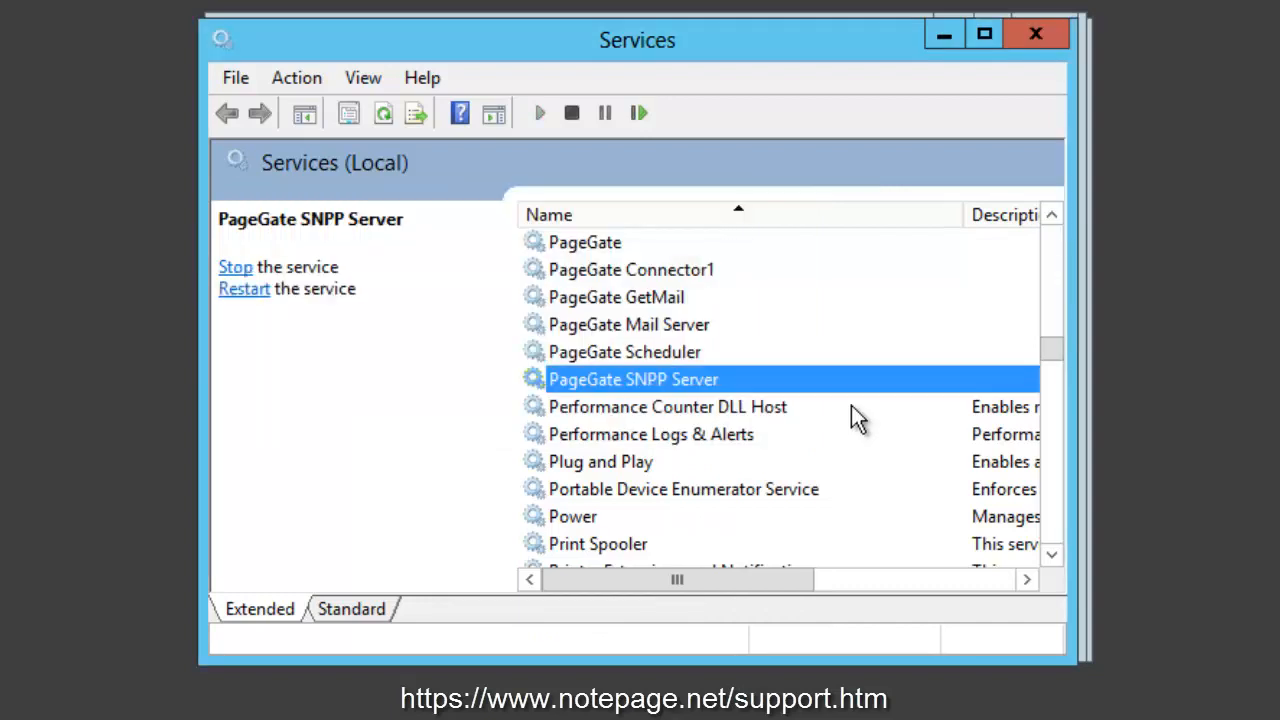
left_click(1043, 46)
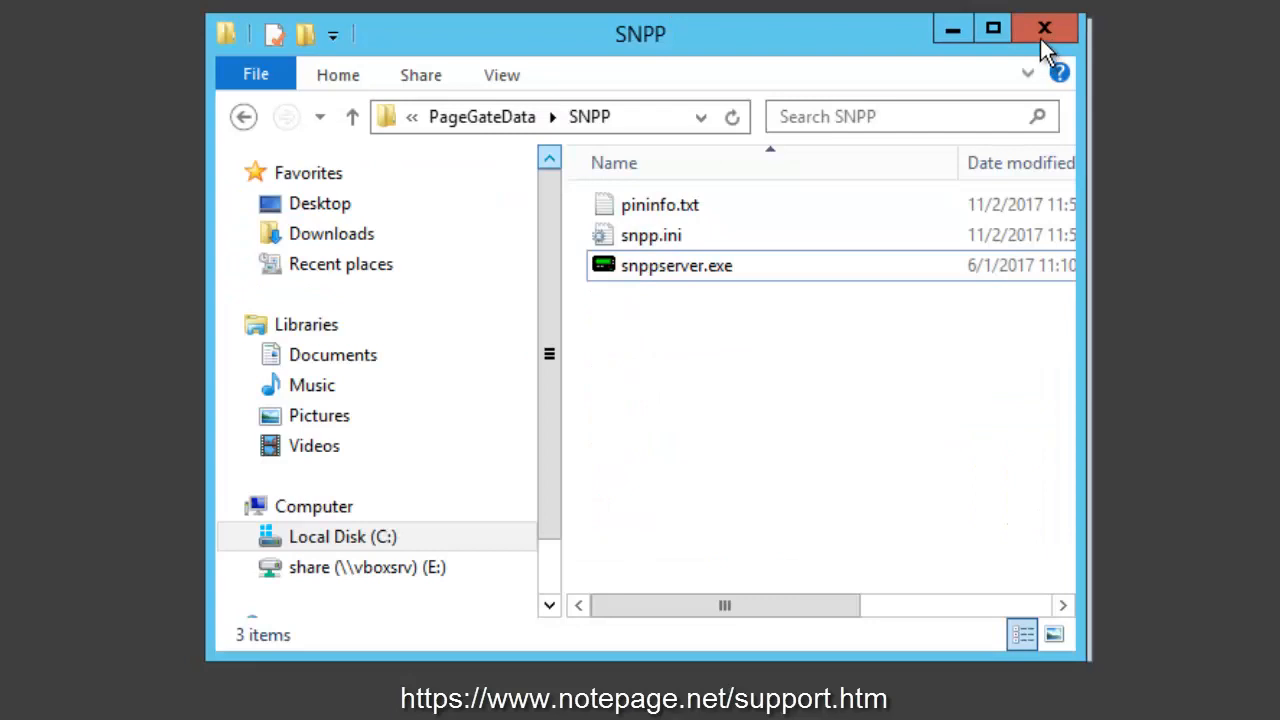
left_click(1042, 40)
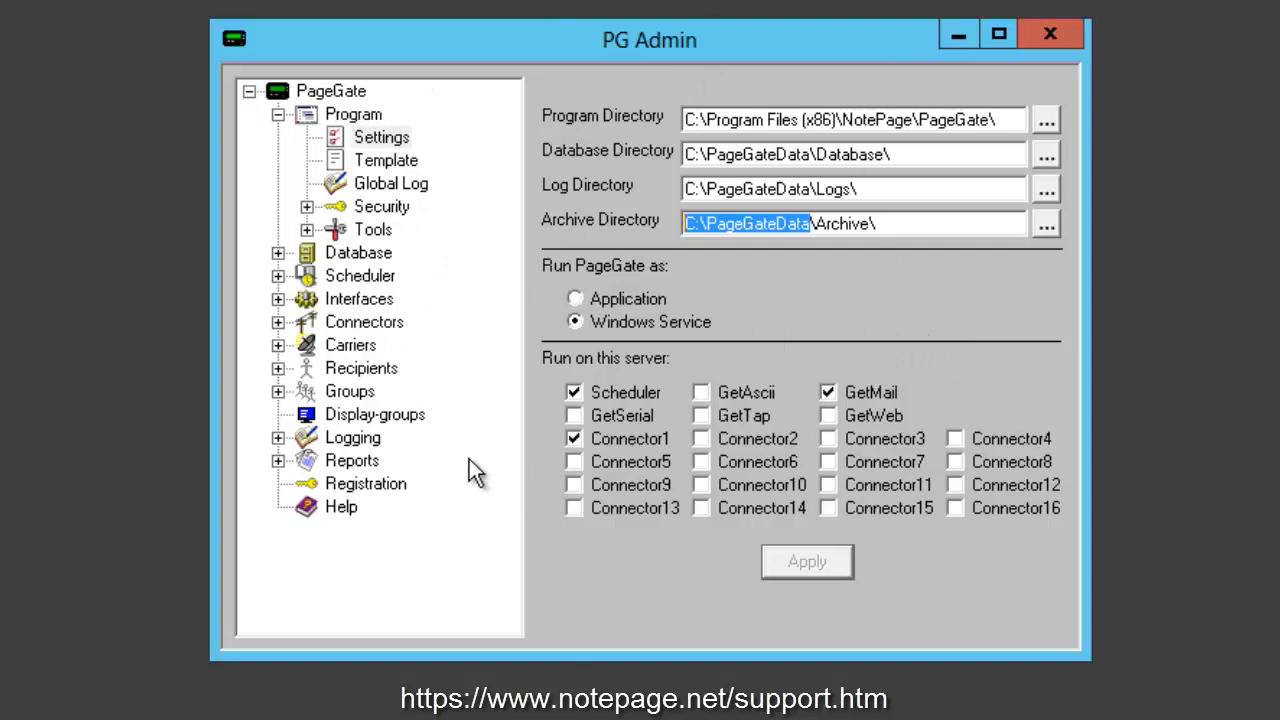
- Open the settings of the GetAscii interface in PG Admin
left_click(278, 299)
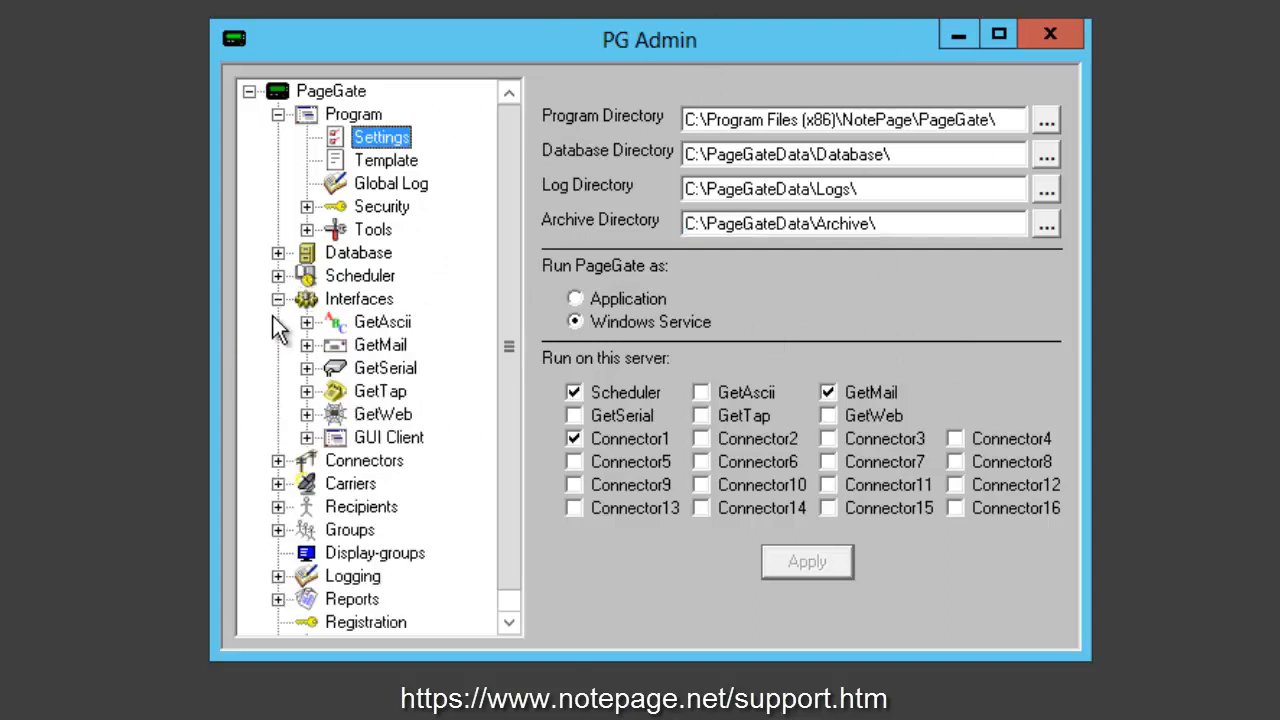
left_click(308, 322)
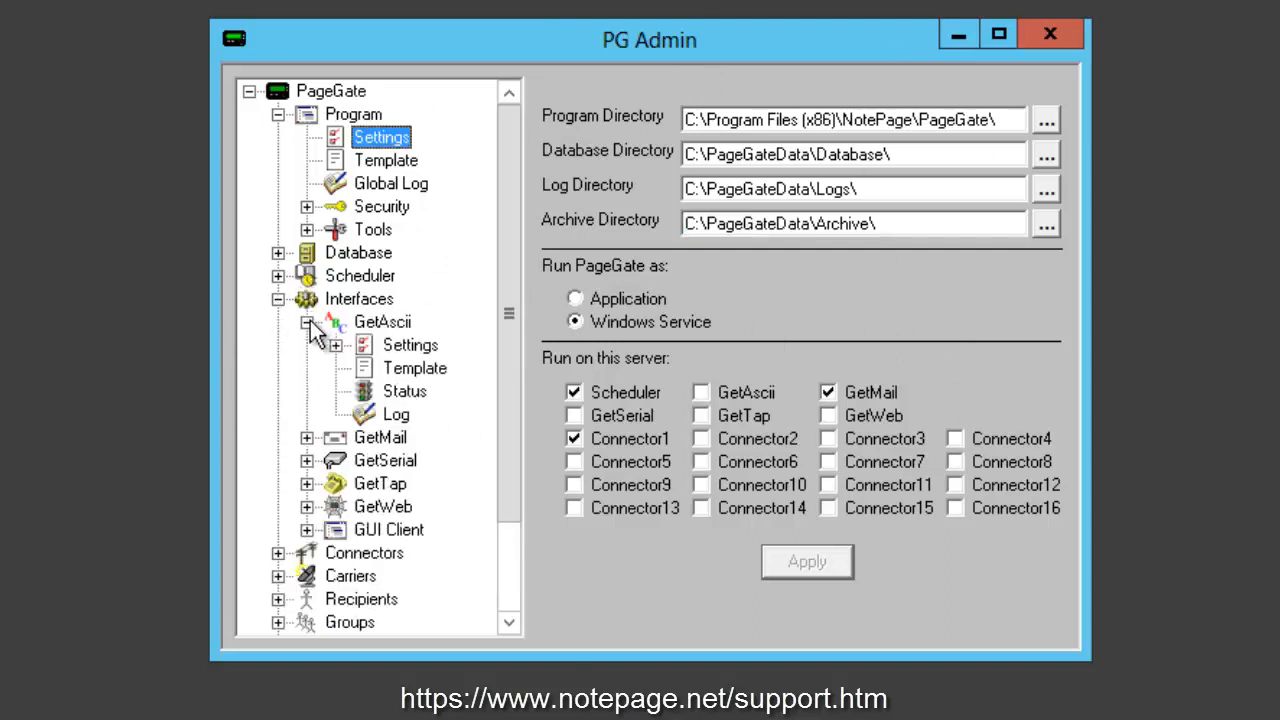
left_click(410, 349)
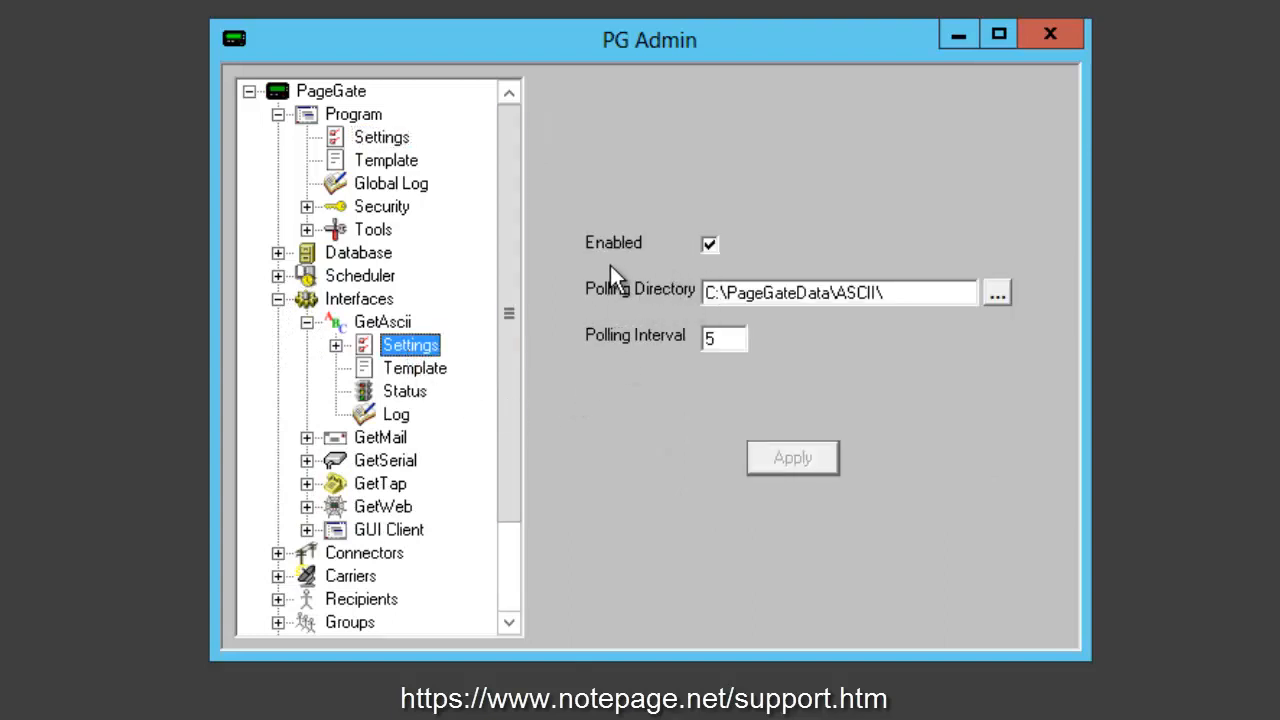
- Enter C:\PageGateData\SNPP\ as the GetAscii polling directory, and discard the change without applying it
left_click_drag(848, 292, 975, 318)
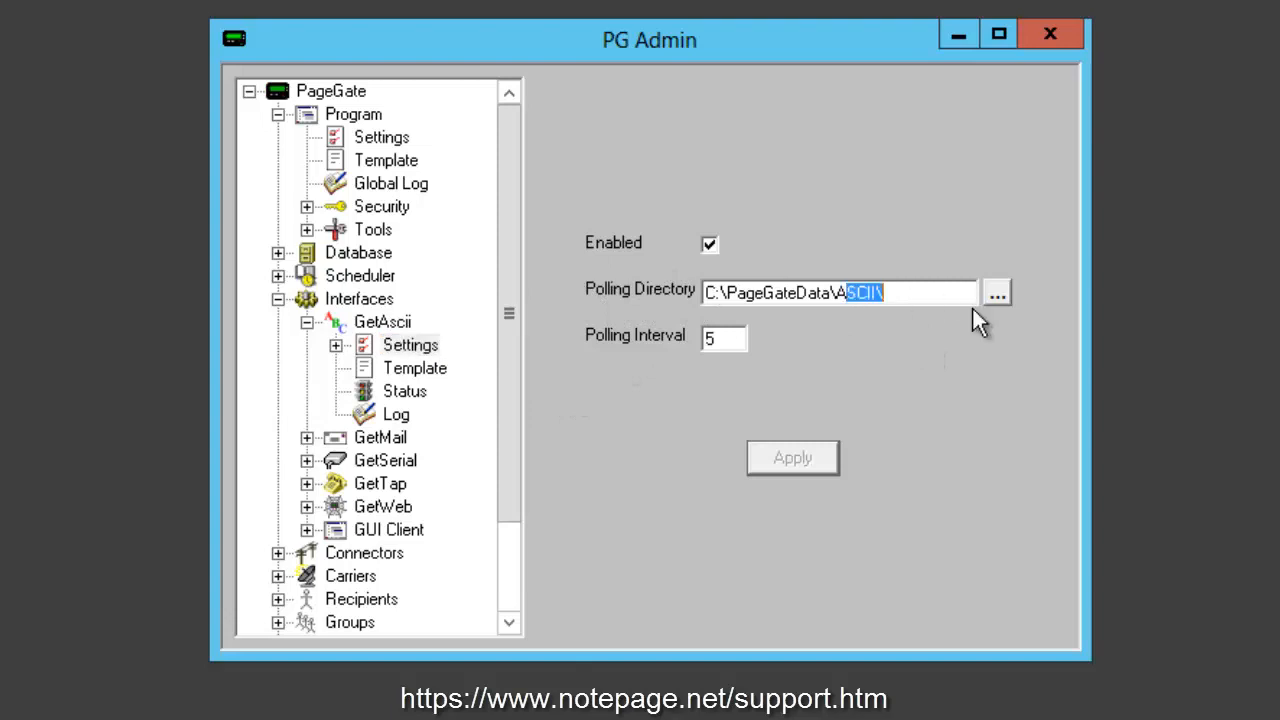
key("BackSpace")
key("BackSpace")
type("SNPP\\")
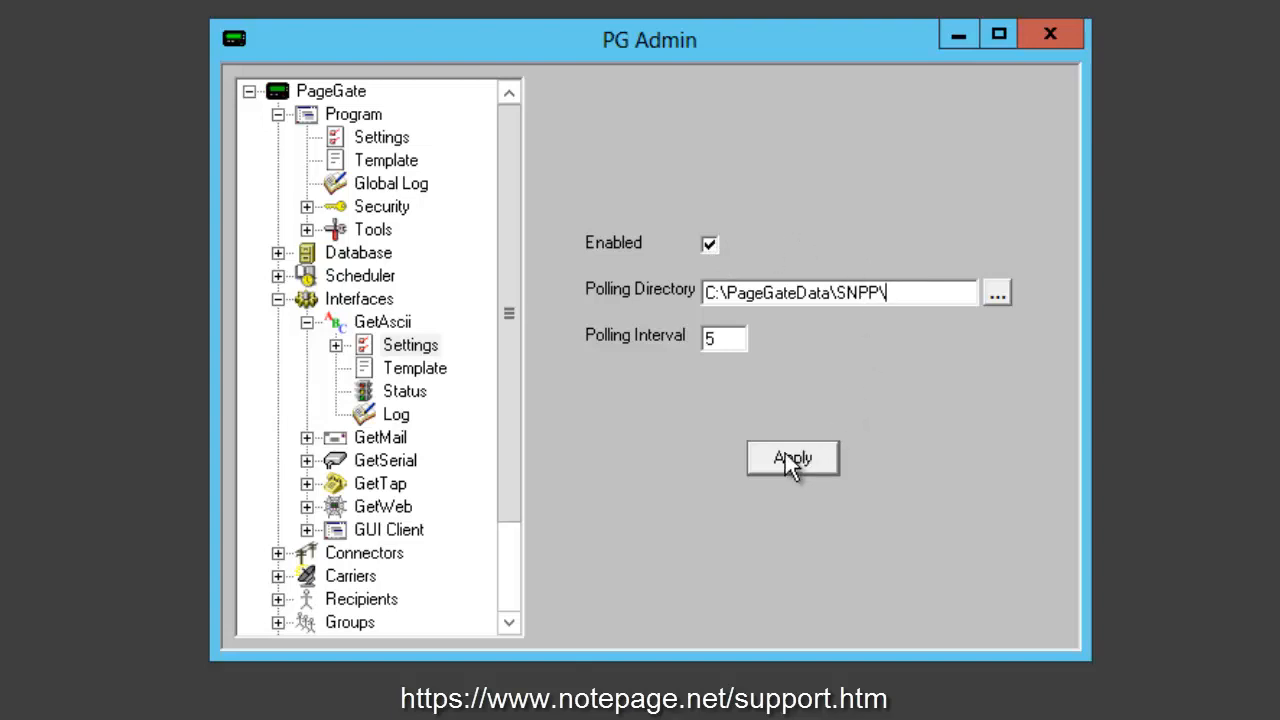
left_click(406, 330)
left_click(920, 569)
left_click(405, 345)
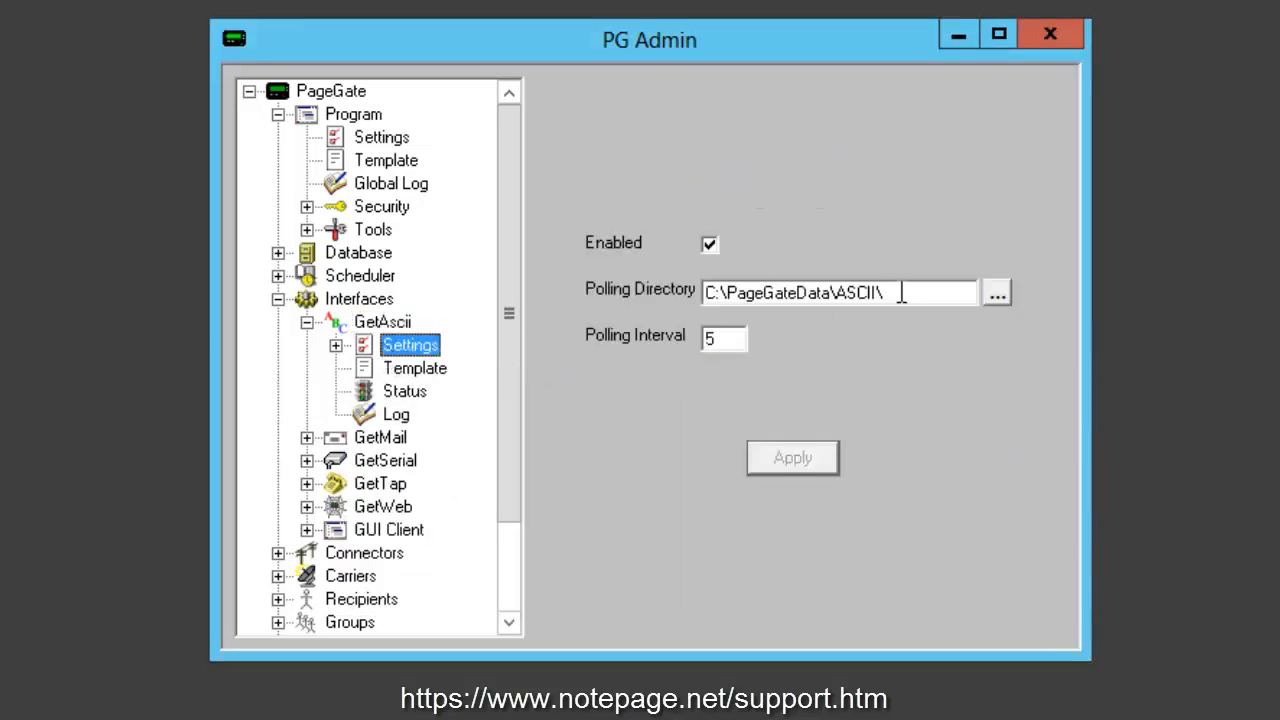
left_click_drag(902, 292, 450, 287)
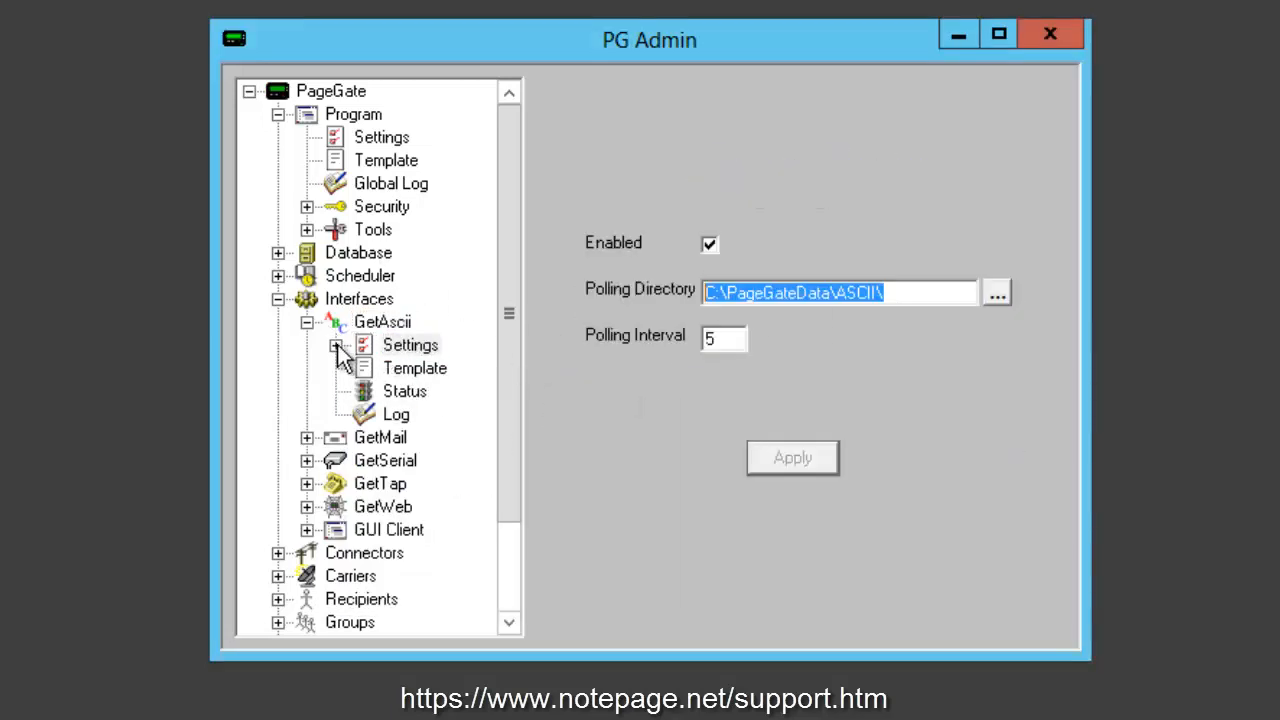
- Open the list of advanced polling files under the GetAscii settings
left_click(350, 299)
left_click(386, 323)
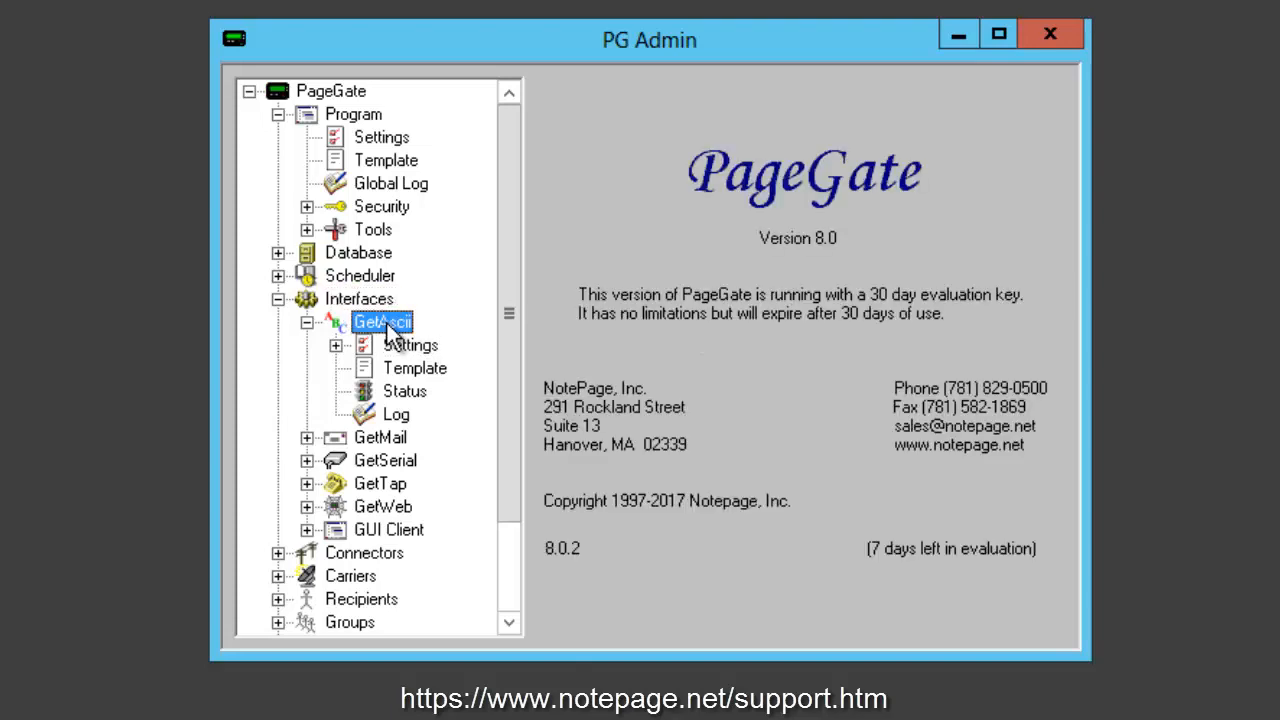
left_click(335, 345)
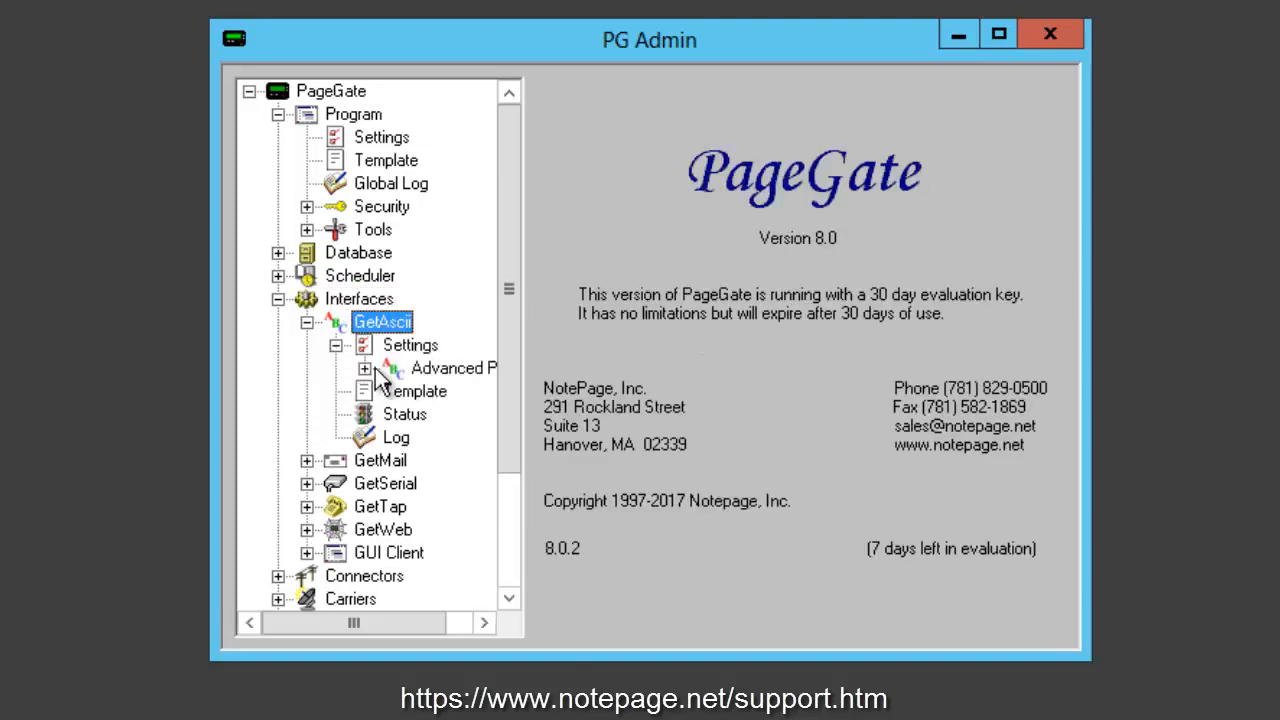
left_click(363, 369)
double_click(462, 395)
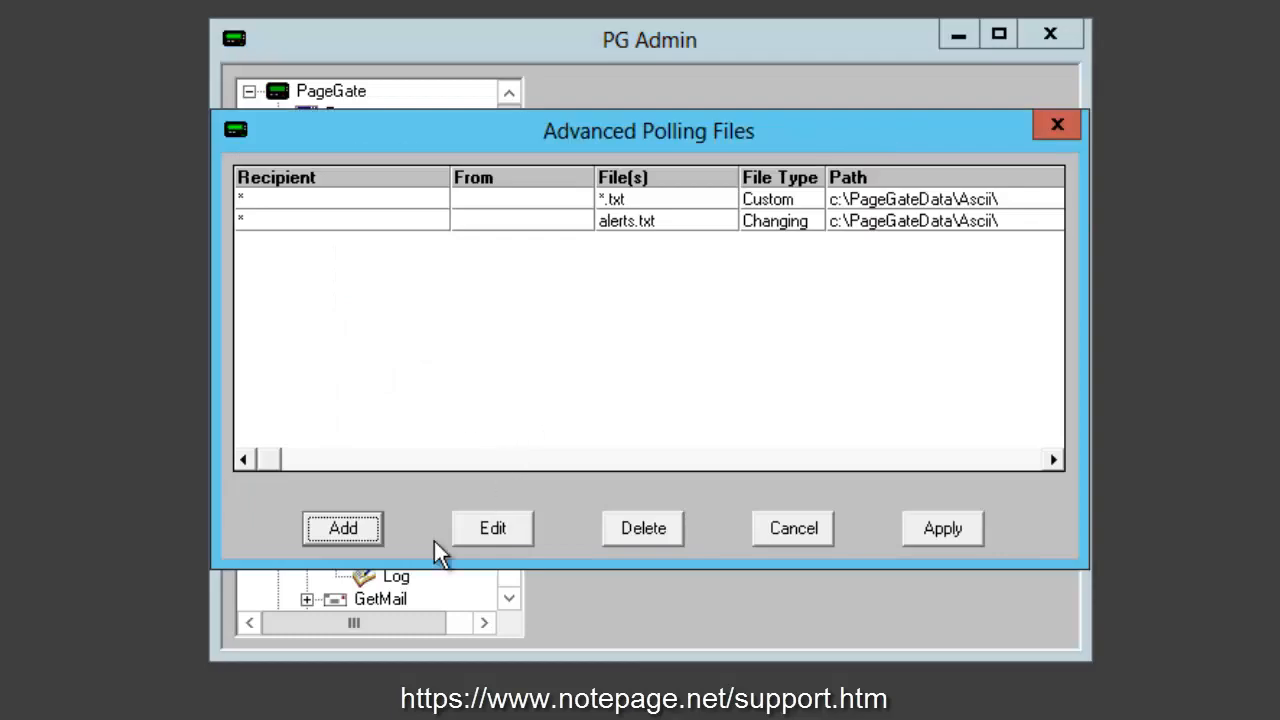
- Add and apply a polling entry with sender SNPP, files *.asc and path c:\PageGateData\SNPP\
left_click(373, 533)
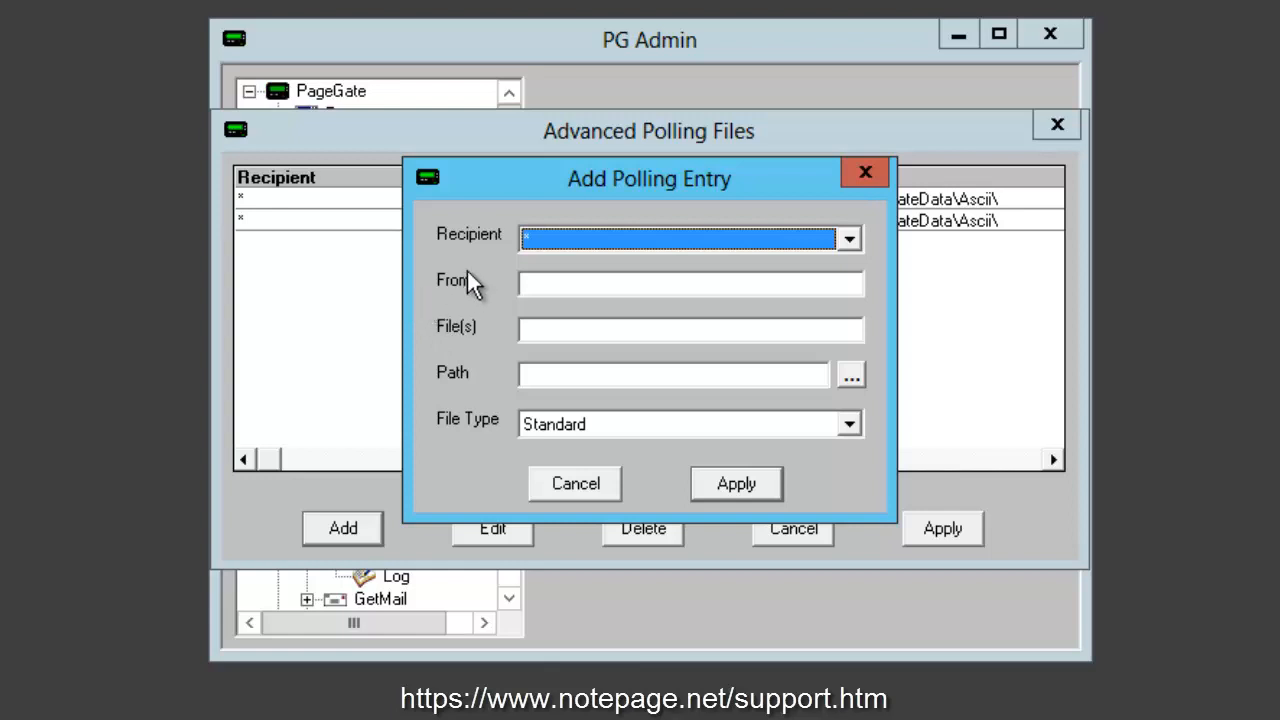
key("Tab")
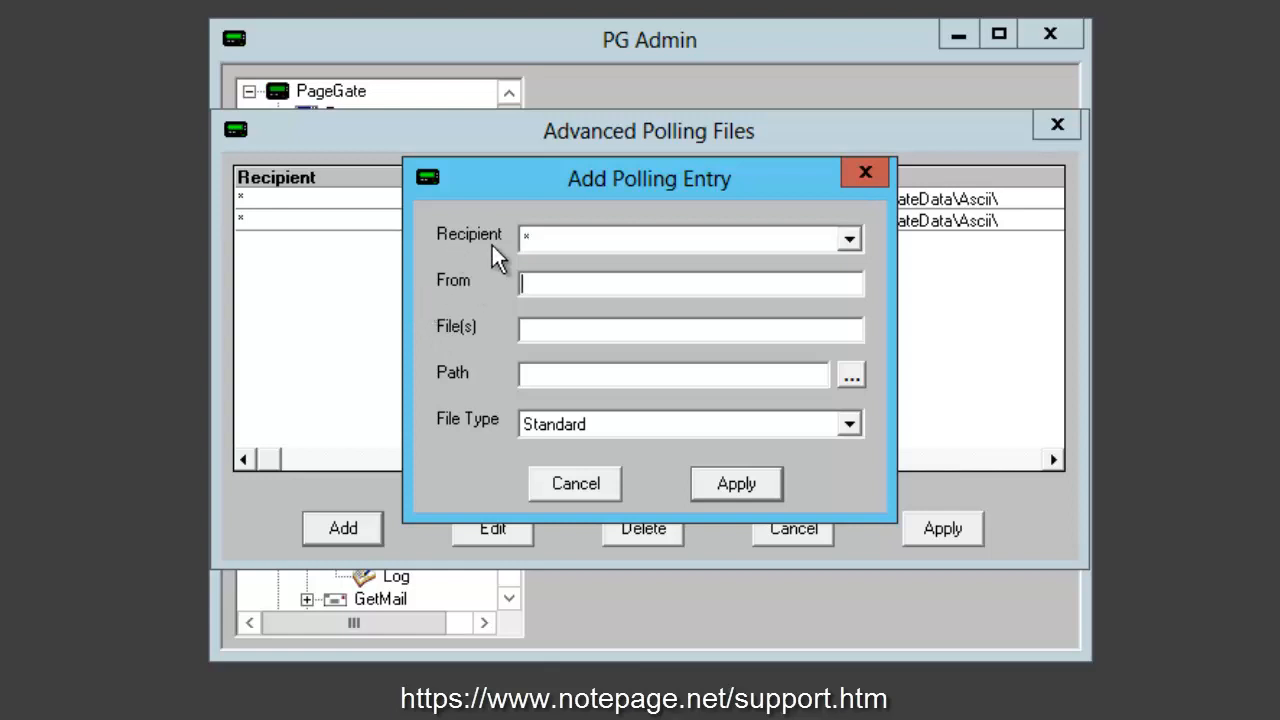
type("SNPP")
key("Tab")
type("*.asc")
key("Tab")
type("c:\\P")
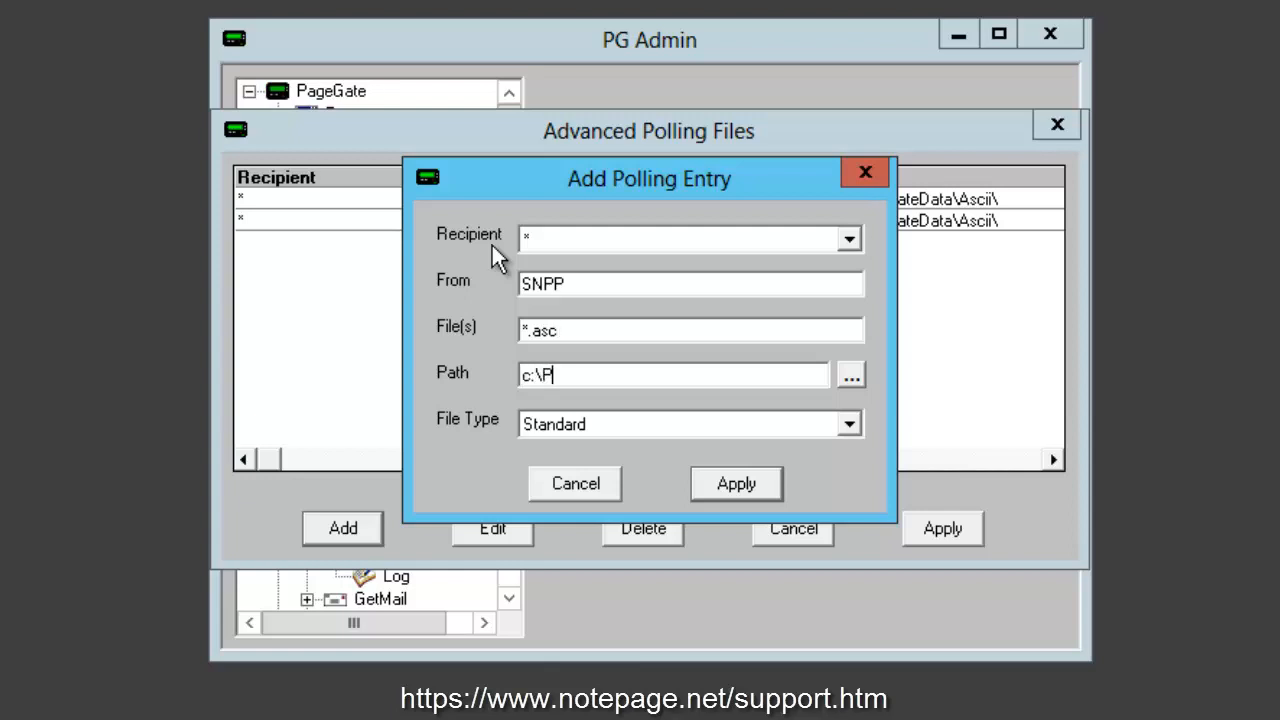
type("ageGateData\\SNPP")
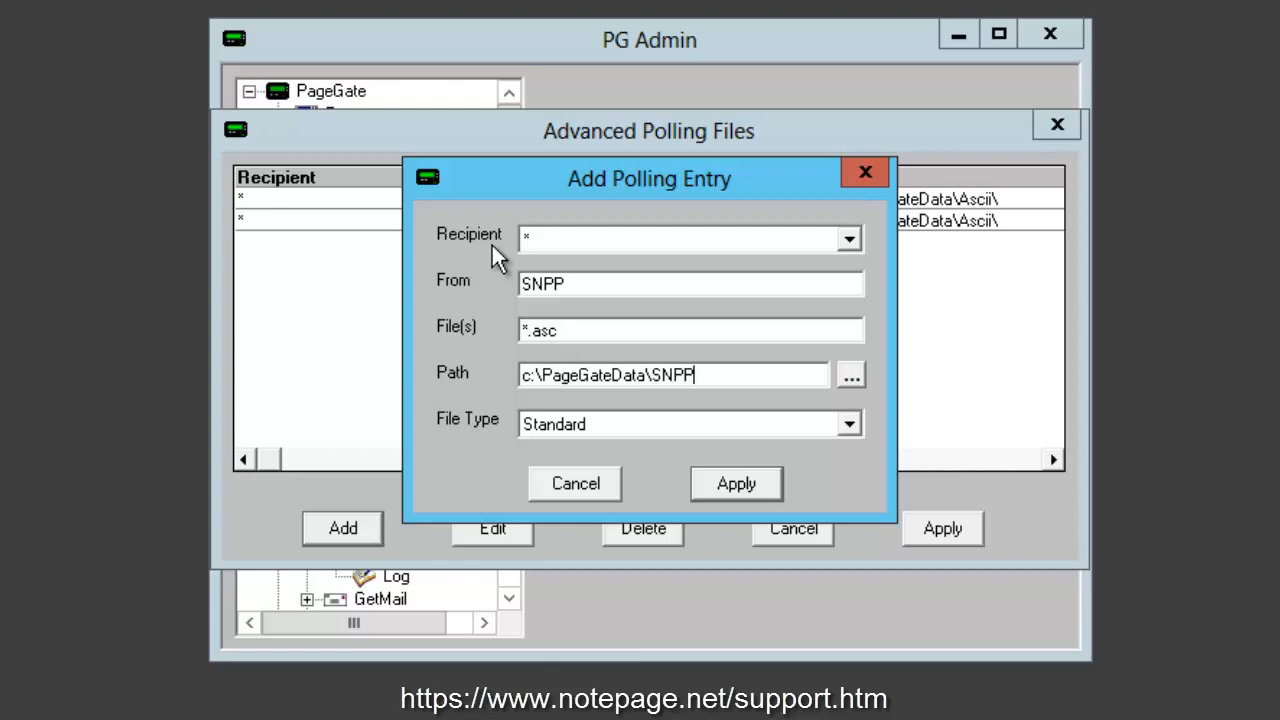
type("\\")
left_click(752, 490)
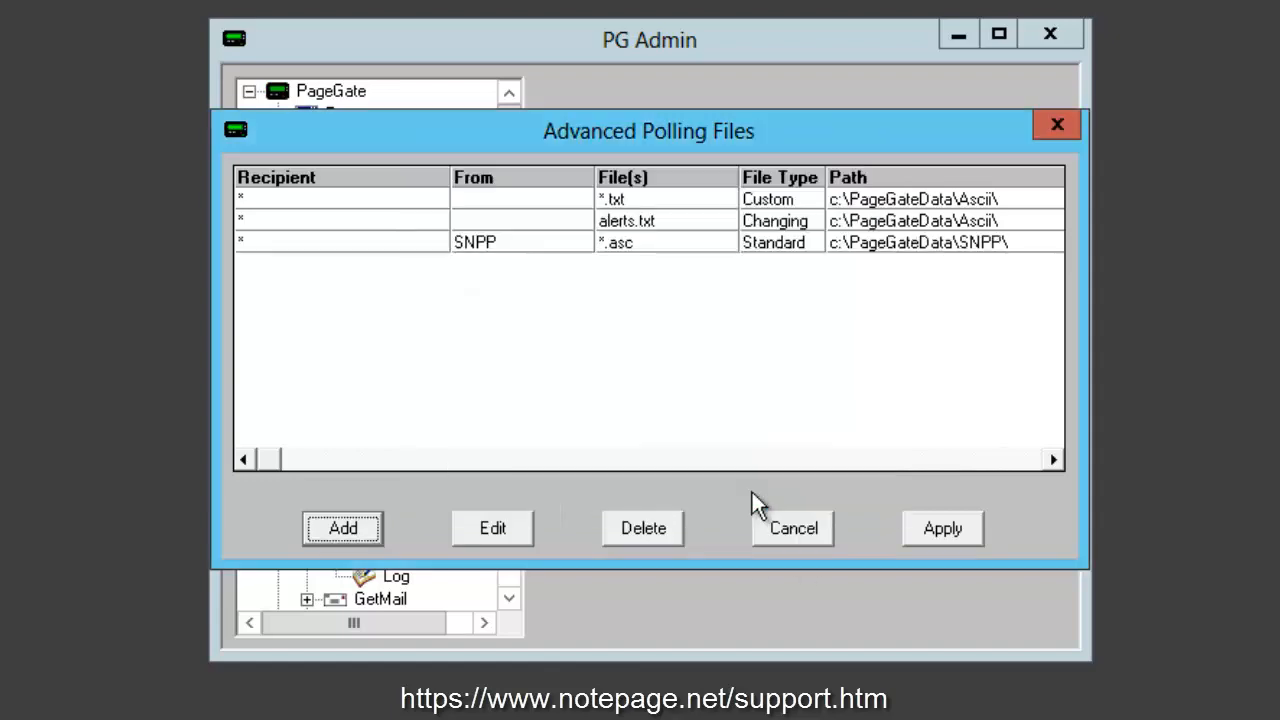
left_click(938, 532)
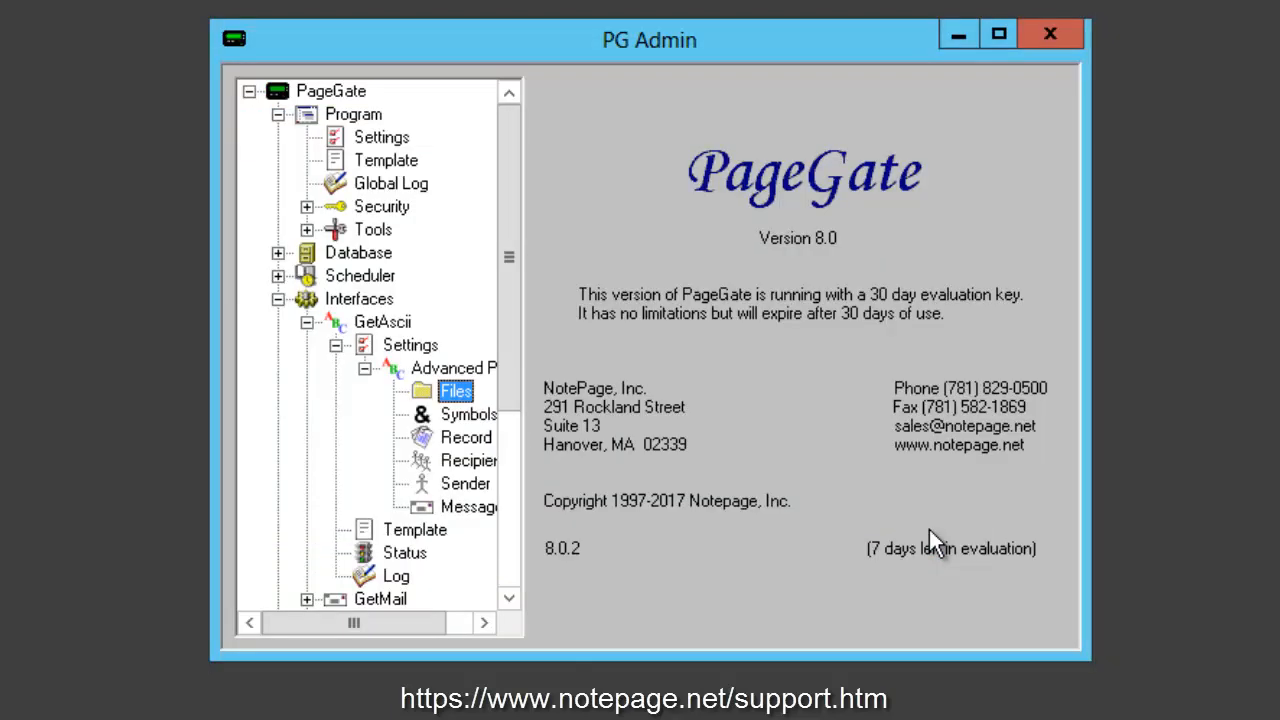